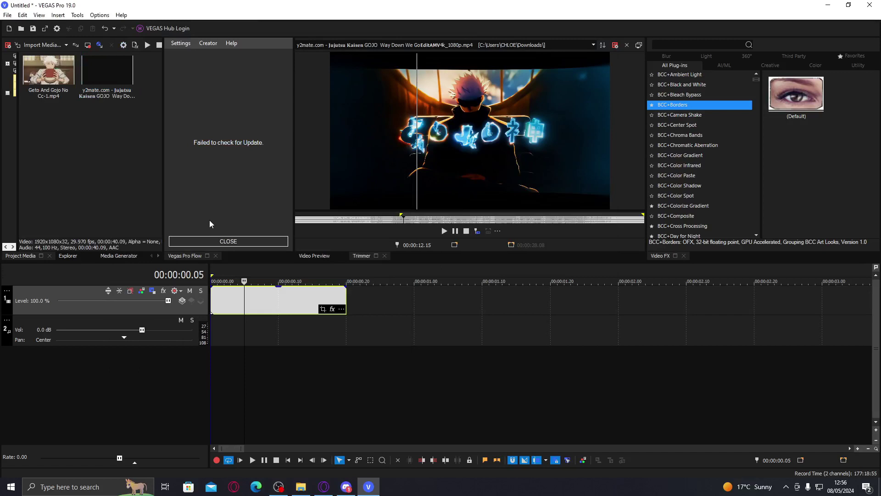
# Close the failed update notice, narrow the Vegas Pro Flow panel, and show the Video Preview.
pyautogui.click(264, 298)
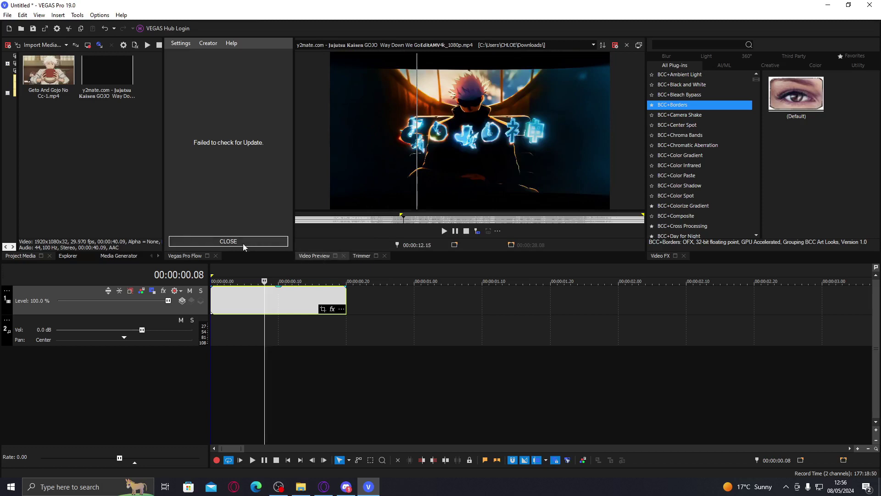
pyautogui.click(257, 241)
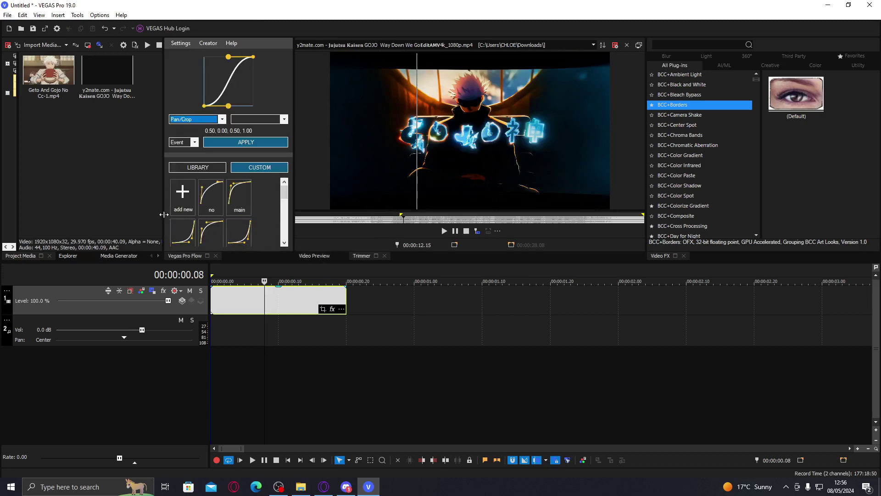
pyautogui.moveTo(164, 217); pyautogui.dragTo(175, 216)
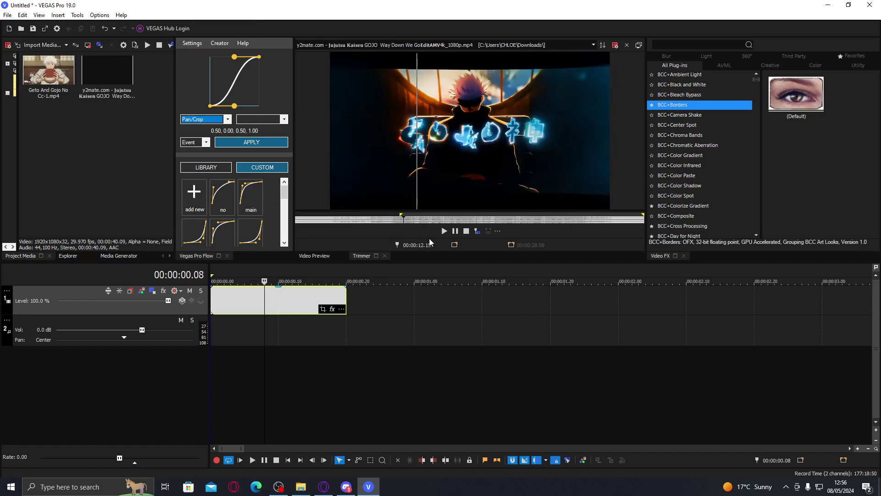
pyautogui.click(317, 255)
pyautogui.click(363, 256)
pyautogui.click(314, 255)
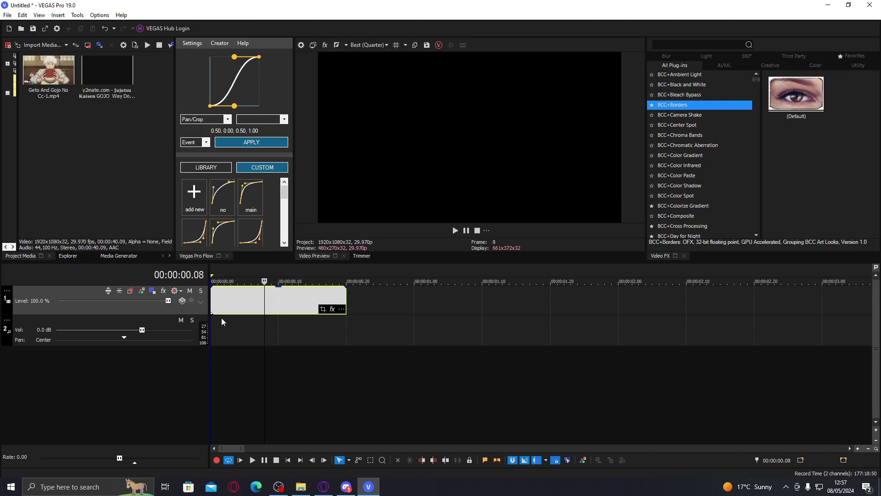
# Loop-play the clip briefly, then search the Video FX list for 'bcc titl'.
pyautogui.doubleClick(255, 298)
pyautogui.press('space')
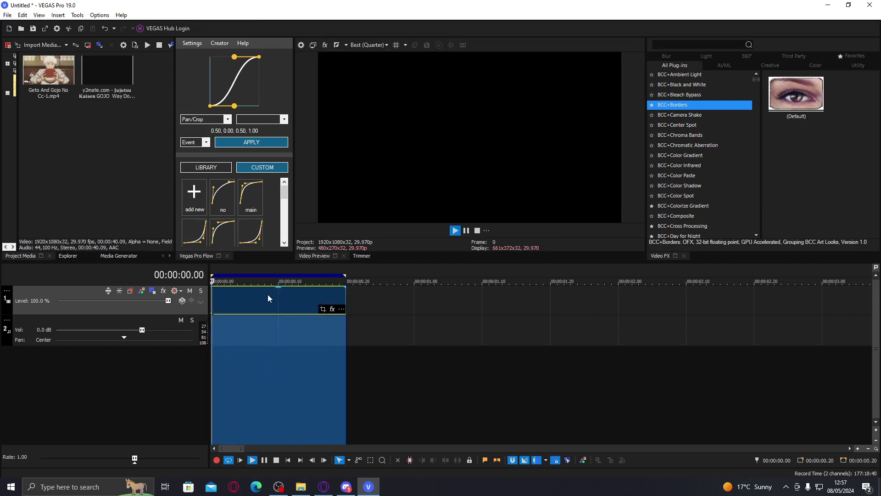
pyautogui.click(299, 297)
pyautogui.click(251, 299)
pyautogui.rightClick(260, 297)
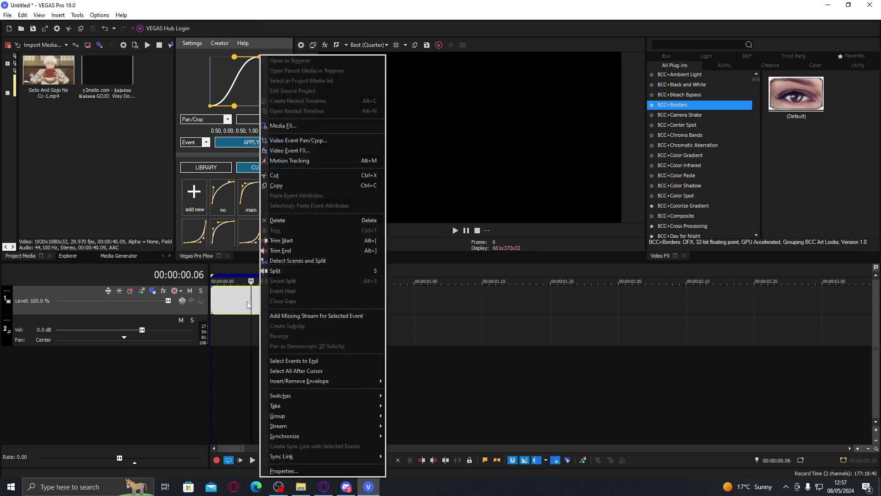
pyautogui.click(245, 299)
pyautogui.click(682, 47)
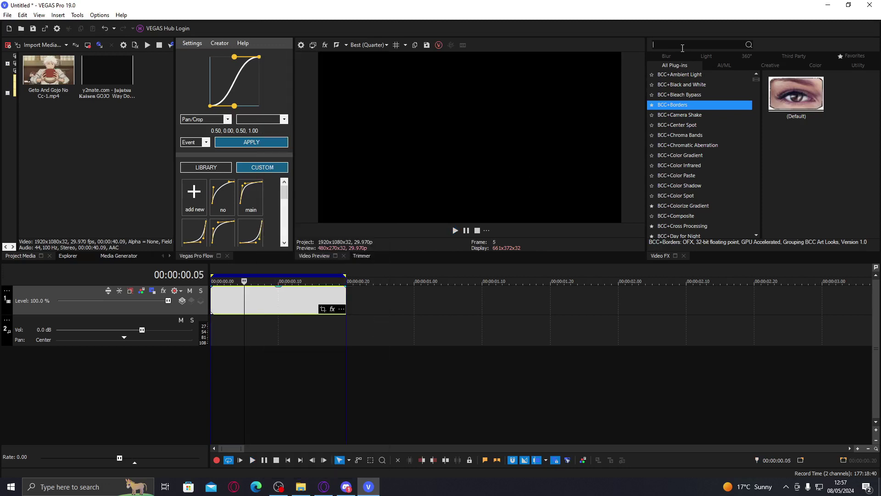
pyautogui.write('b')
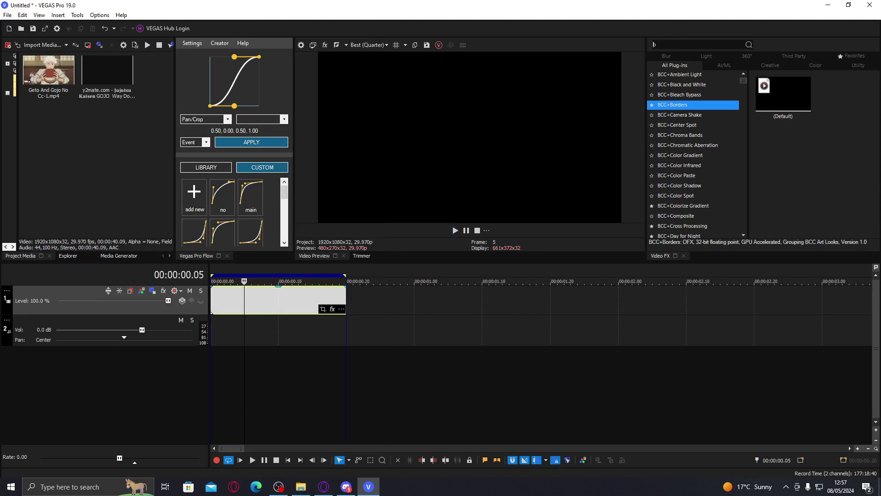
pyautogui.write('cc')
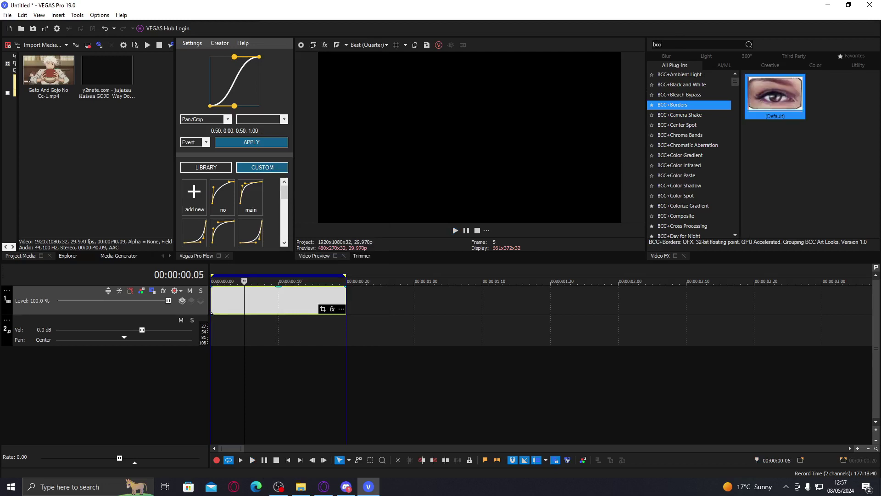
pyautogui.write(' titl')
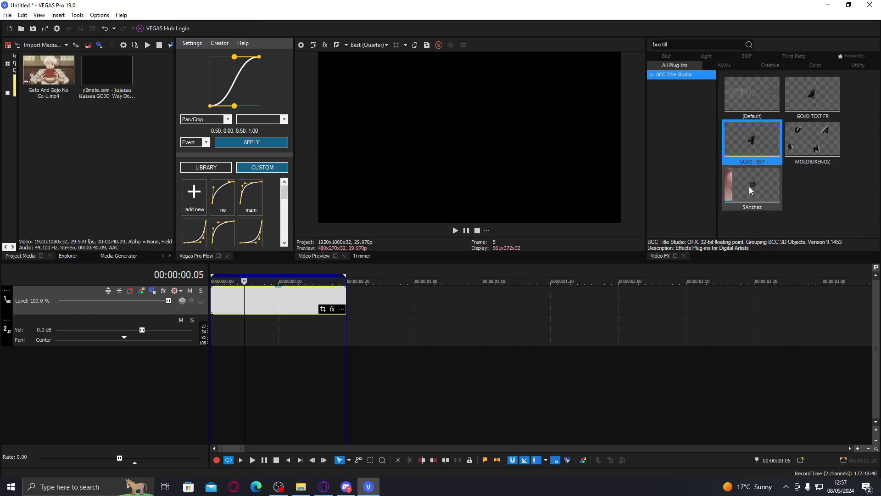
# Save the project as TUTORIAL.
pyautogui.click(34, 29)
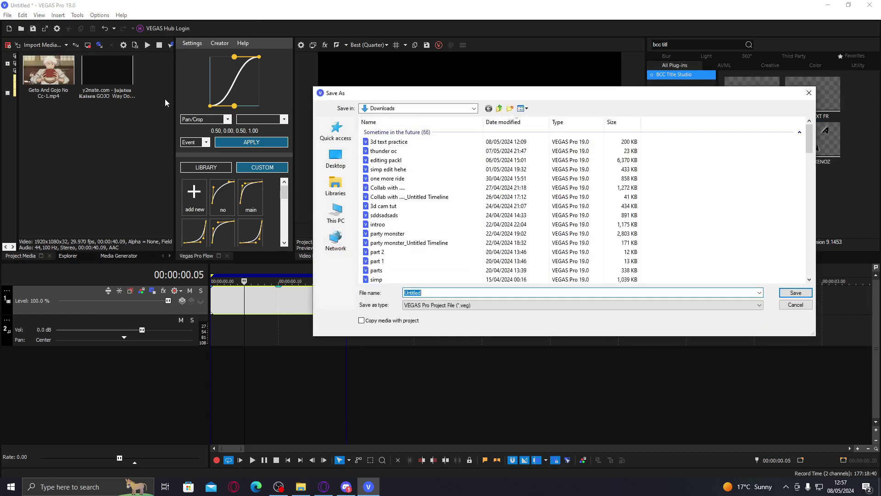
pyautogui.write('TUTORIAL')
pyautogui.press('Return')
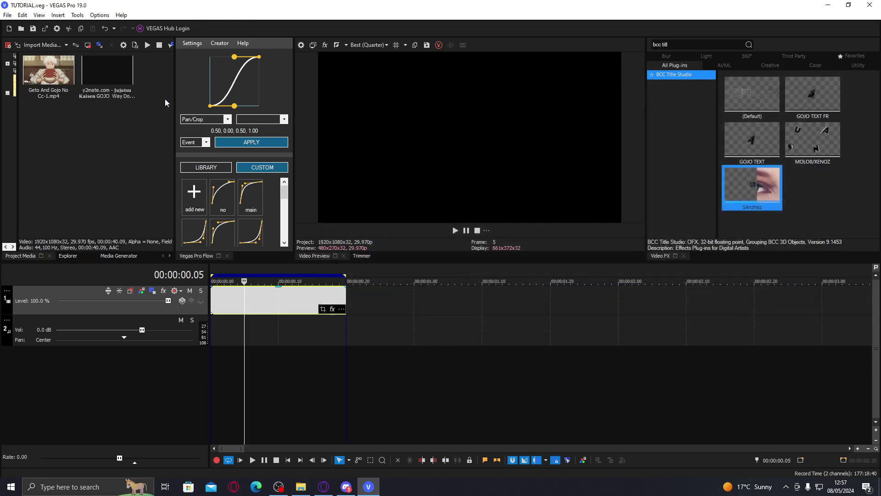
# Apply the (Default) BCC Title Studio preset to the clip and launch its full editor.
pyautogui.moveTo(752, 94); pyautogui.dragTo(288, 305)
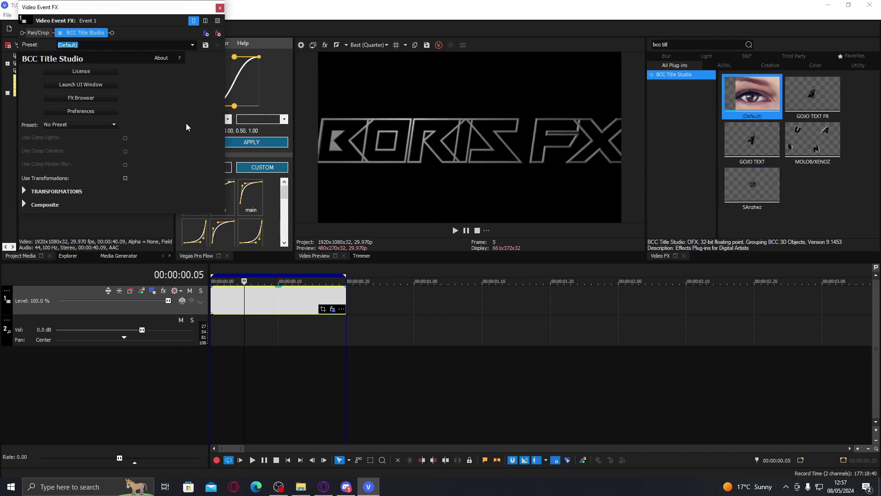
pyautogui.click(368, 45)
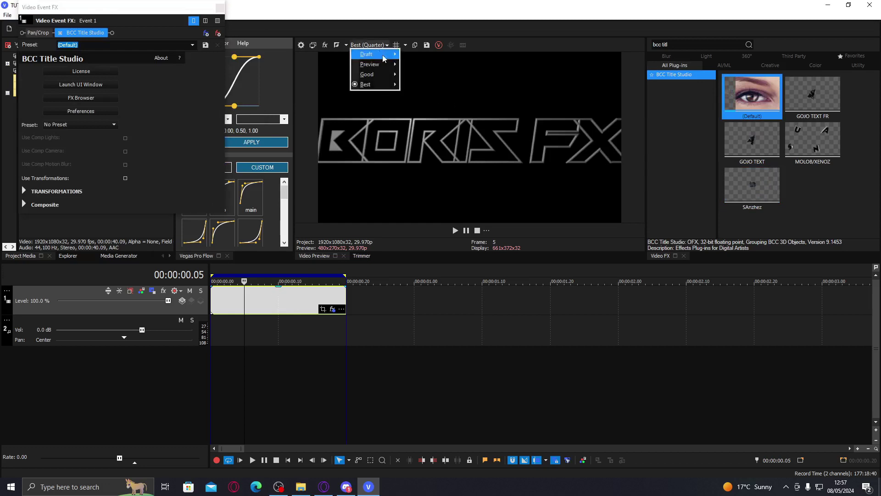
pyautogui.click(502, 127)
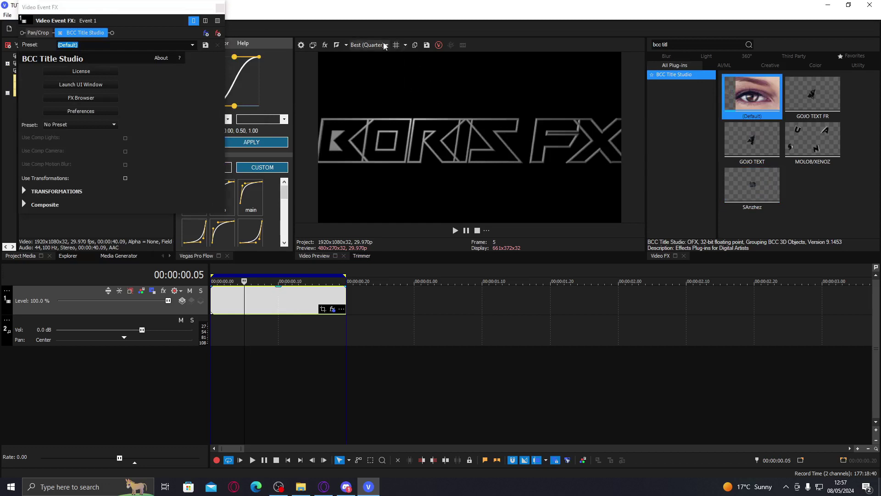
pyautogui.click(109, 84)
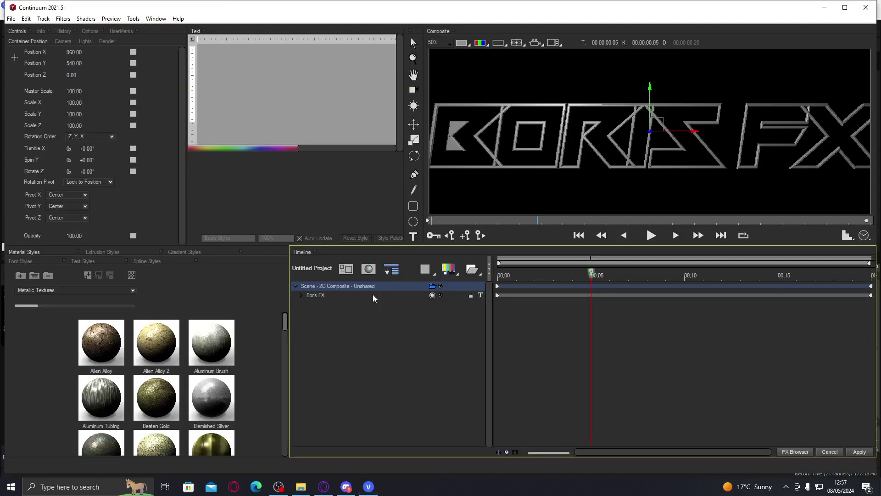
# Turn Fill Style on and Border Style off for the Boris FX letters, making them solid grey.
pyautogui.click(355, 297)
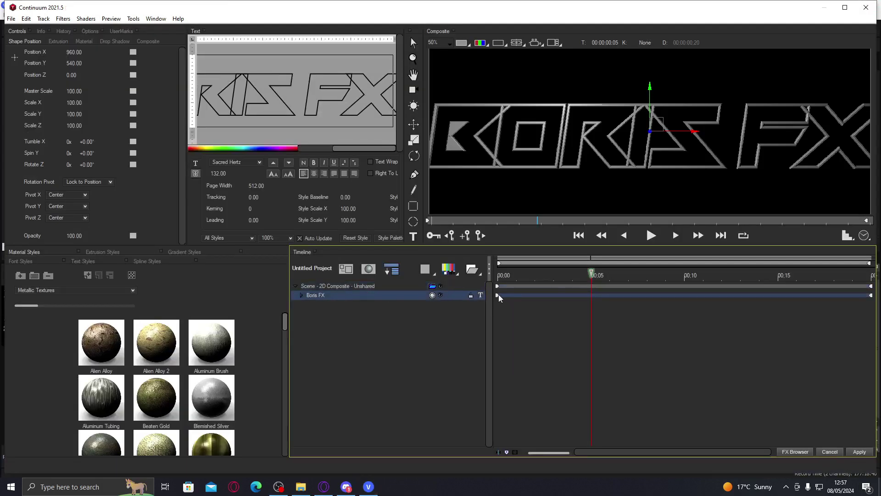
pyautogui.click(498, 295)
pyautogui.click(312, 79)
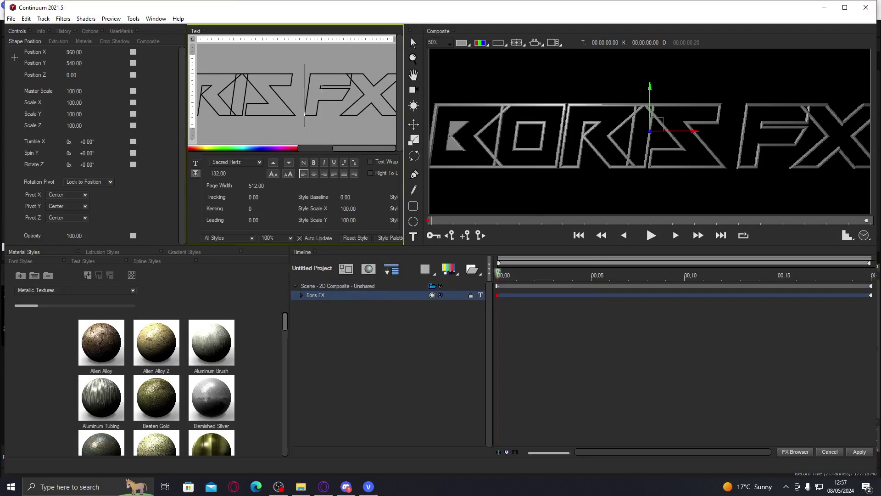
pyautogui.click(195, 173)
pyautogui.click(212, 162)
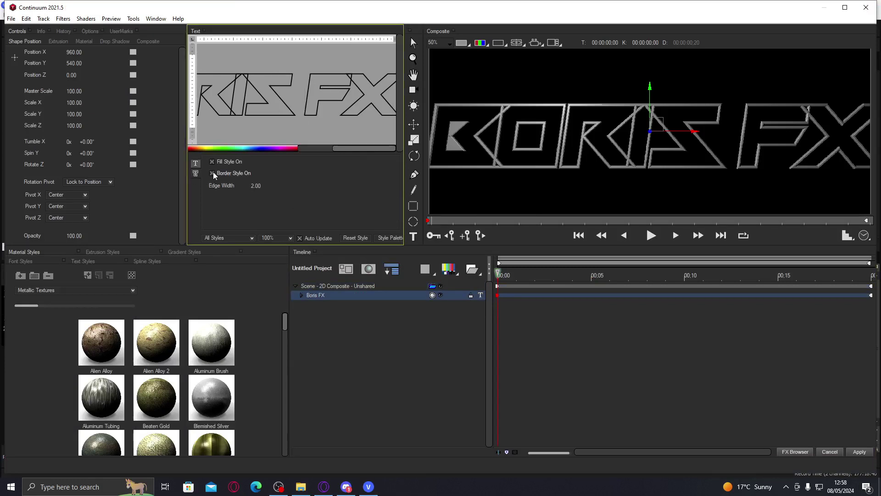
pyautogui.click(211, 173)
pyautogui.click(339, 296)
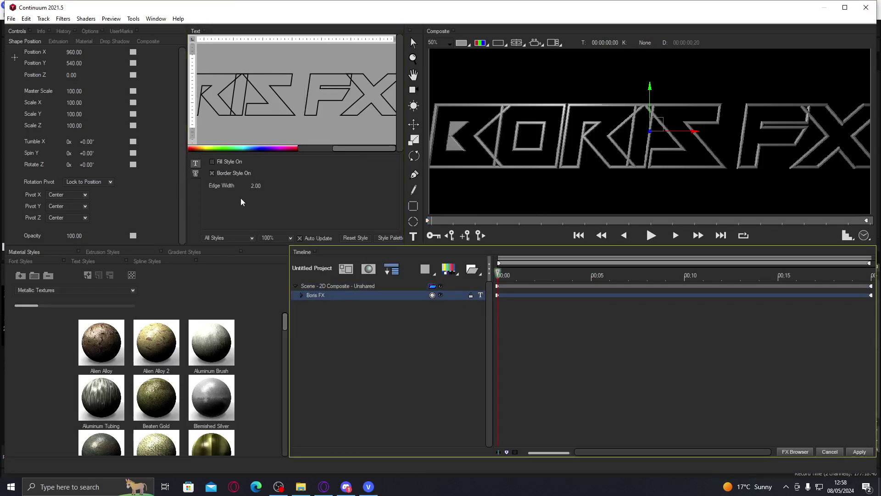
pyautogui.click(212, 162)
pyautogui.click(212, 173)
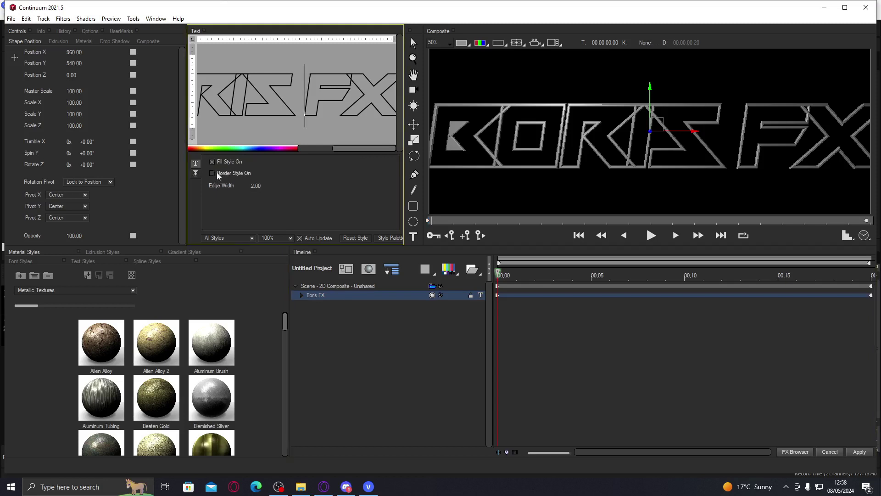
pyautogui.click(348, 286)
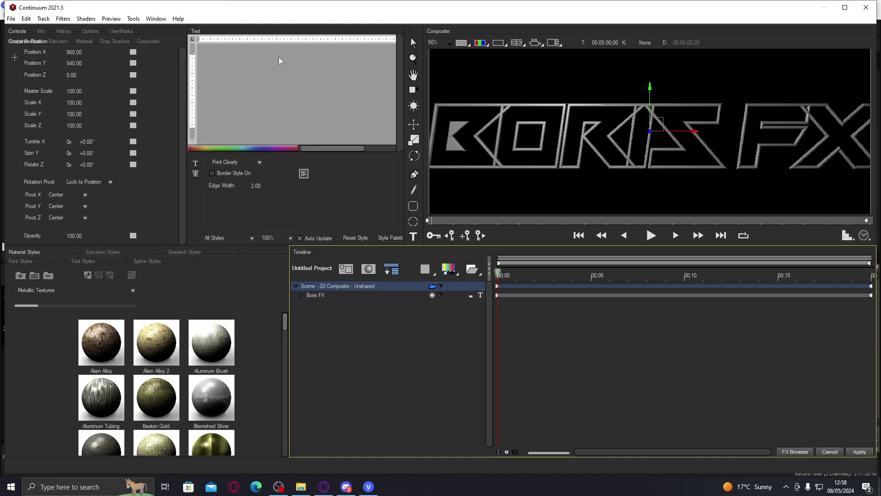
pyautogui.click(296, 96)
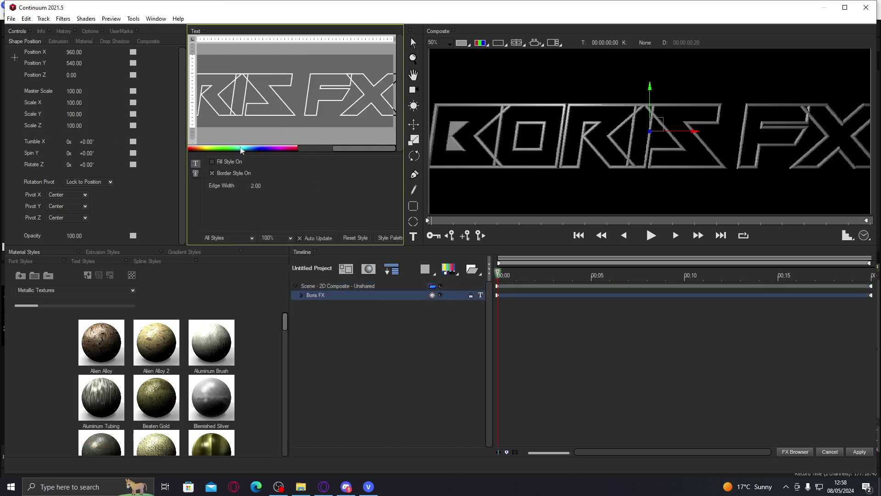
pyautogui.click(212, 162)
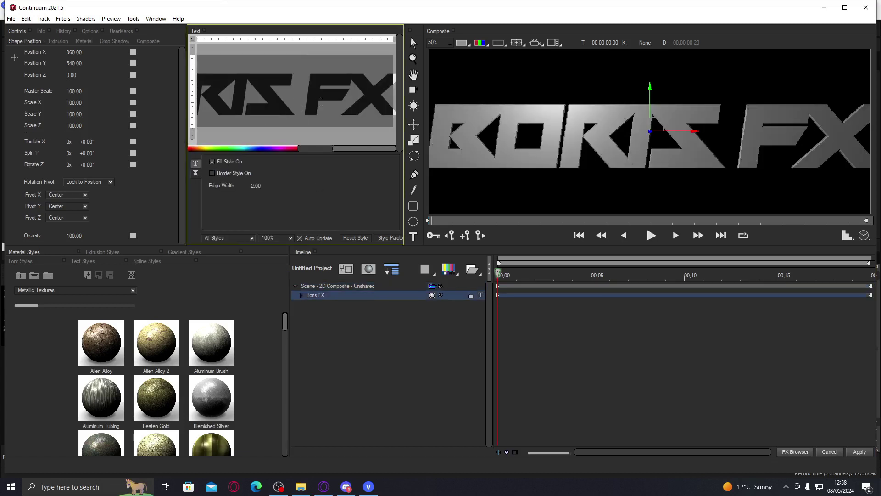
pyautogui.click(328, 284)
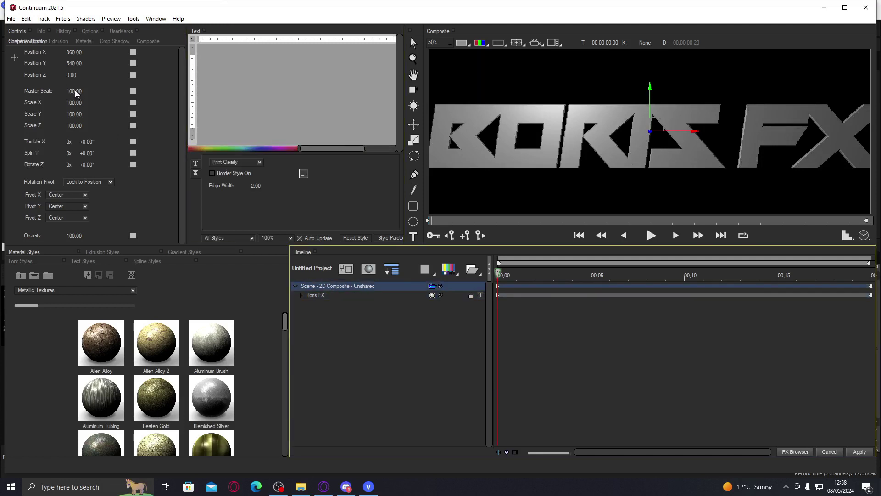
# Scrub the scene's Master Scale to 64, then check the Boris FX layer's Material Styles, keeping Metallic Textures.
pyautogui.moveTo(76, 94); pyautogui.dragTo(70, 91)
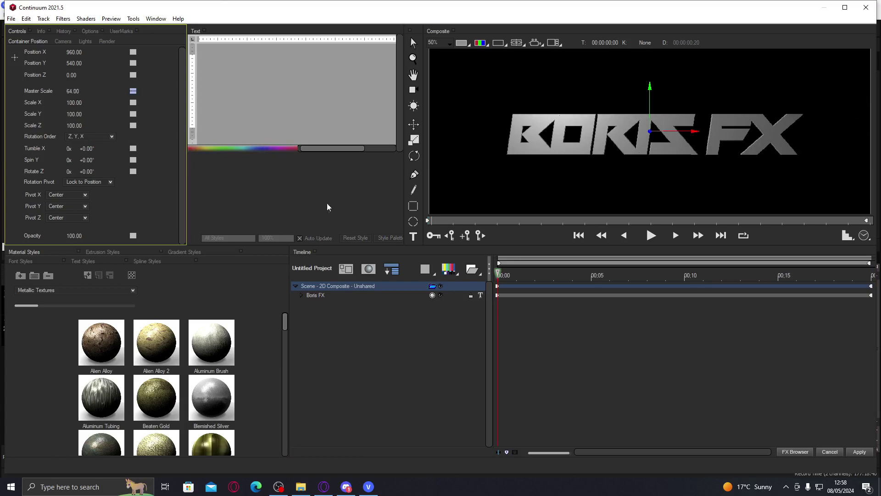
pyautogui.click(337, 295)
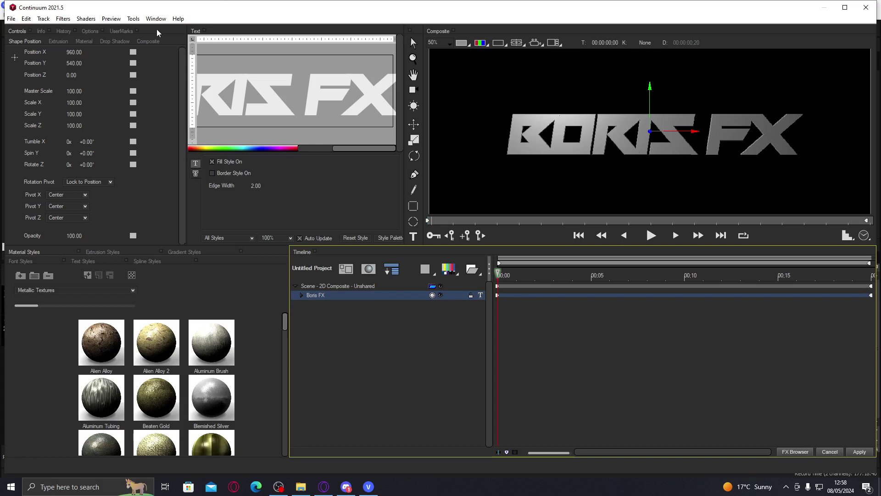
pyautogui.click(287, 129)
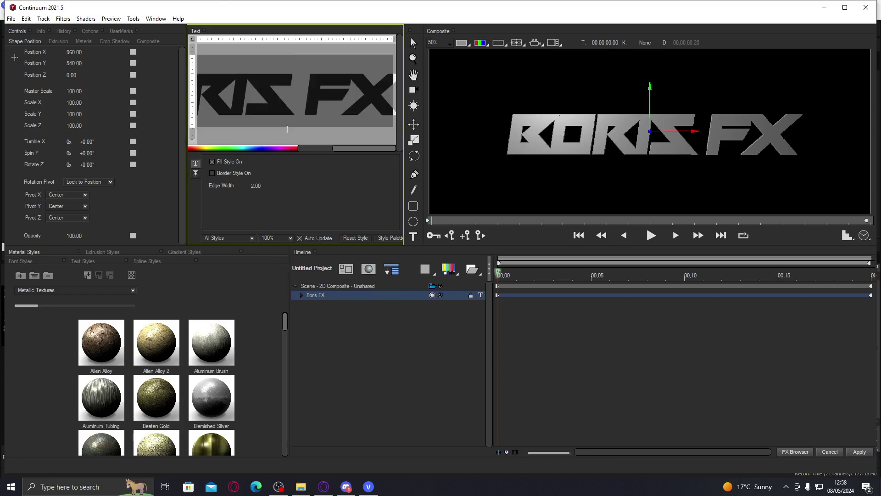
pyautogui.click(197, 164)
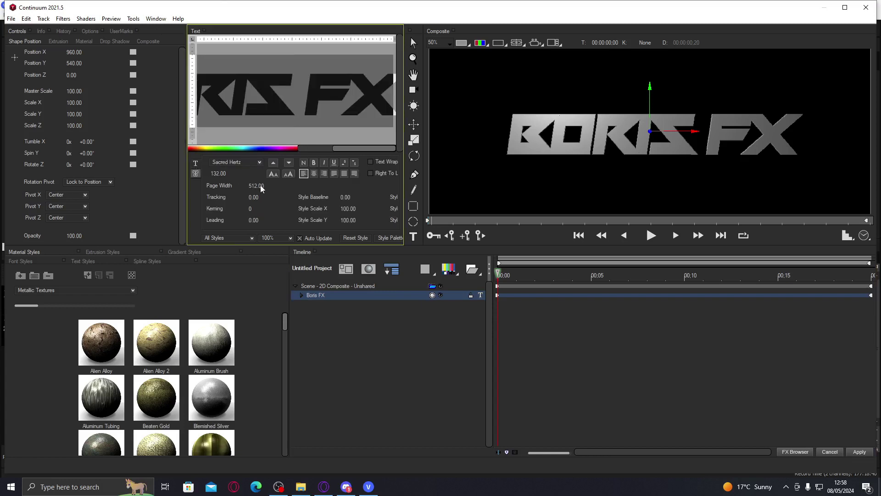
pyautogui.click(84, 294)
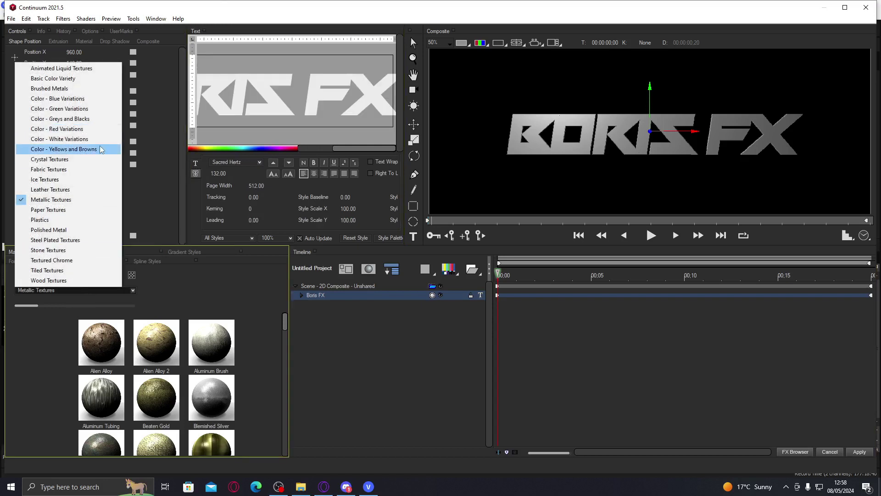
pyautogui.click(89, 202)
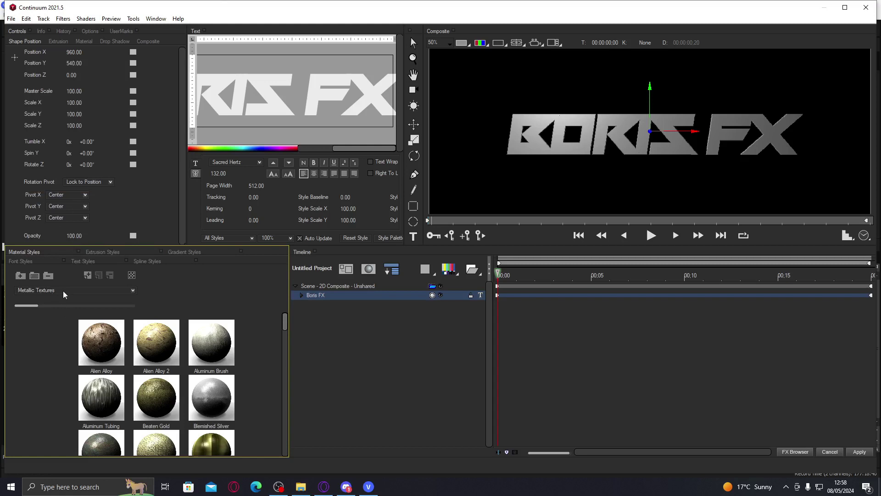
pyautogui.click(328, 299)
# Set the title font to Hamston and replace the BORIS FX text with the letter G.
pyautogui.click(300, 66)
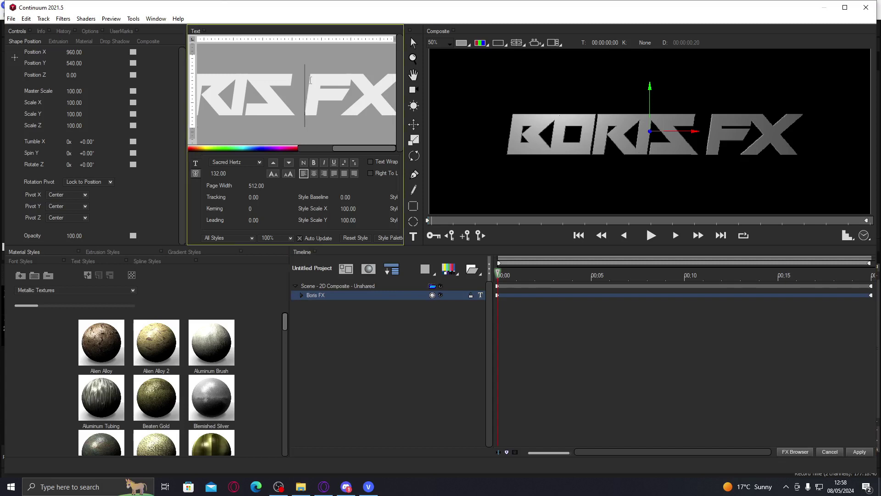
pyautogui.hotkey('ctrl', 'a')
pyautogui.click(231, 161)
pyautogui.scroll(7, 255, 114)
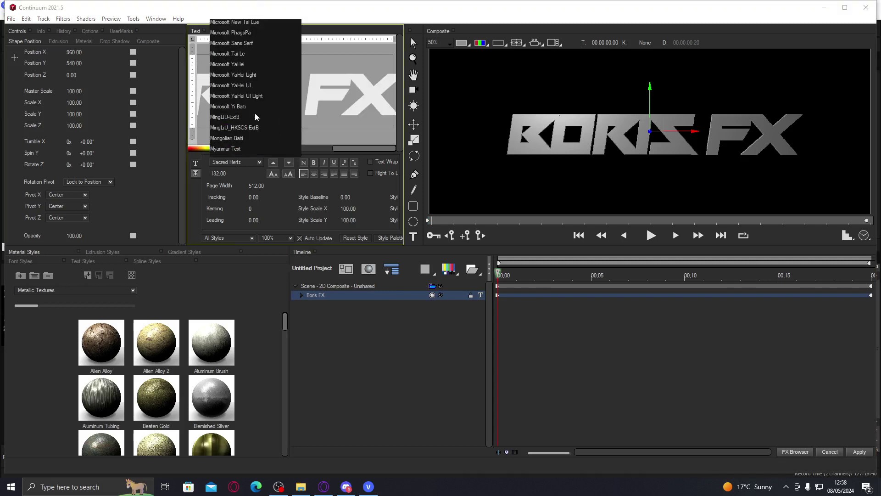
pyautogui.scroll(-6, 253, 116)
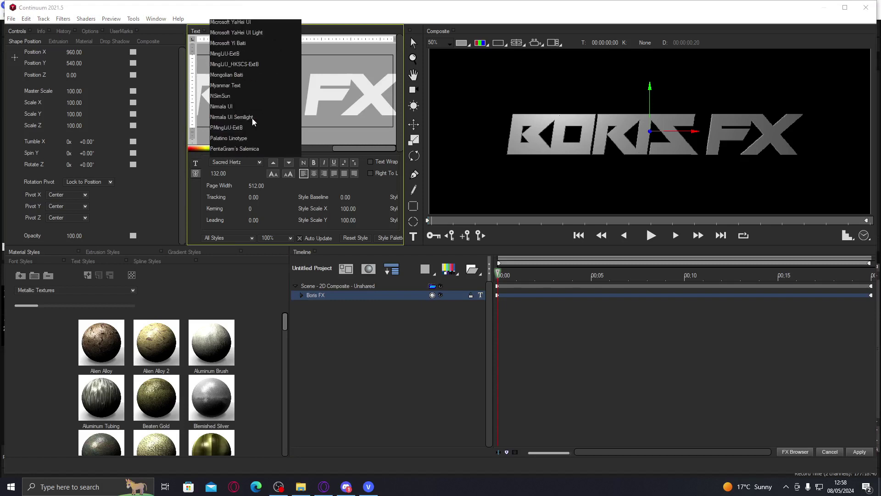
pyautogui.scroll(8, 252, 119)
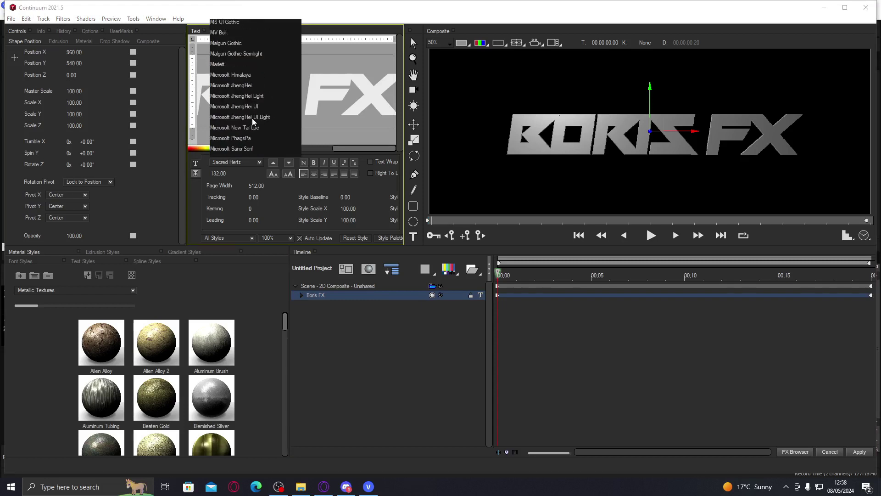
pyautogui.scroll(5, 252, 120)
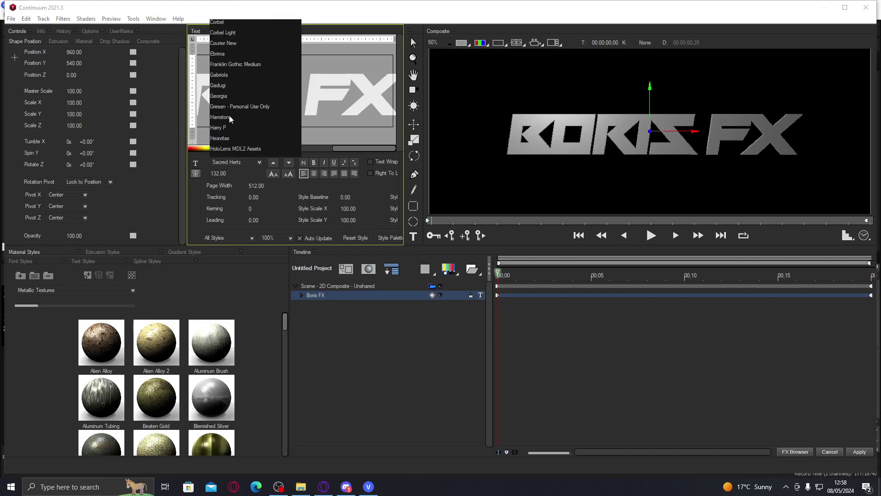
pyautogui.scroll(-1, 232, 106)
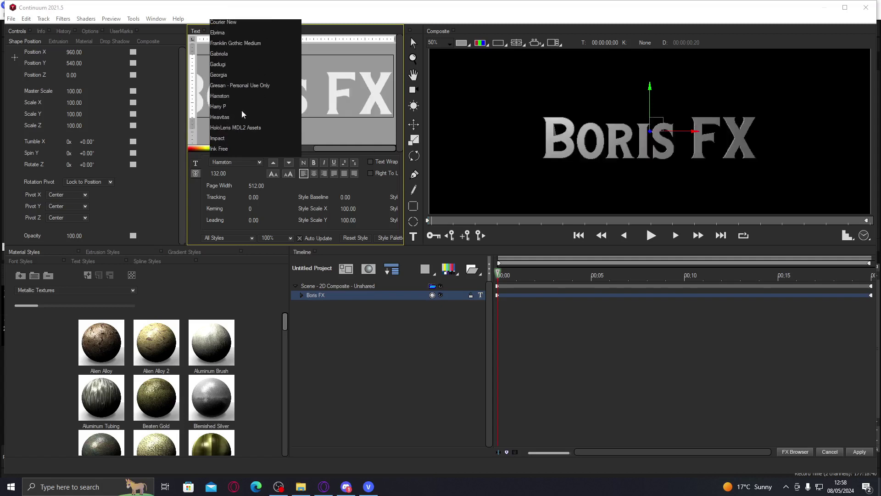
pyautogui.click(380, 98)
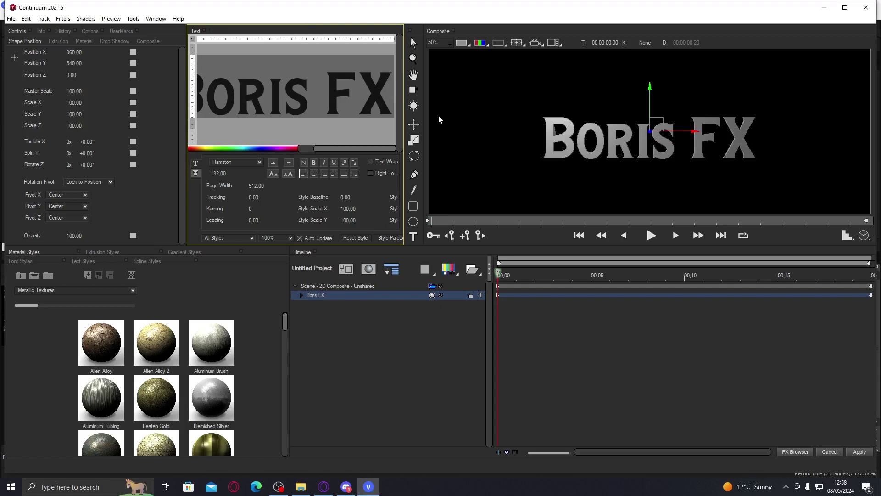
pyautogui.write('G')
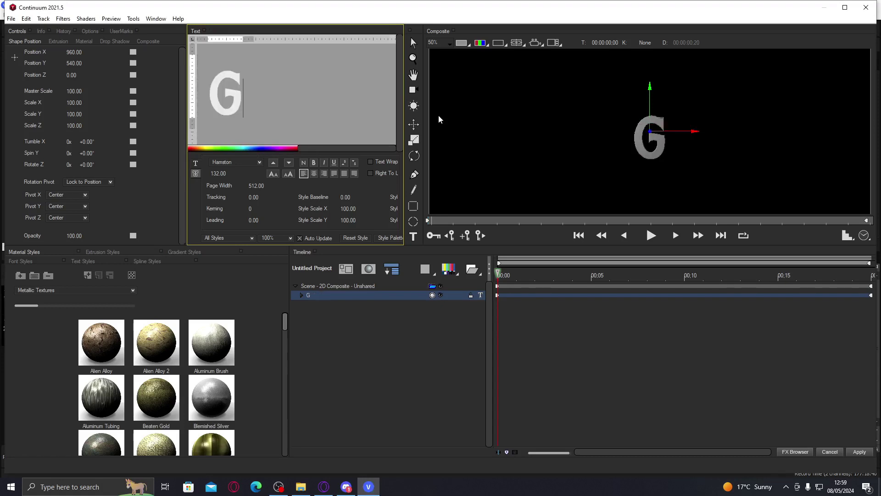
pyautogui.hotkey('ctrl', 'a')
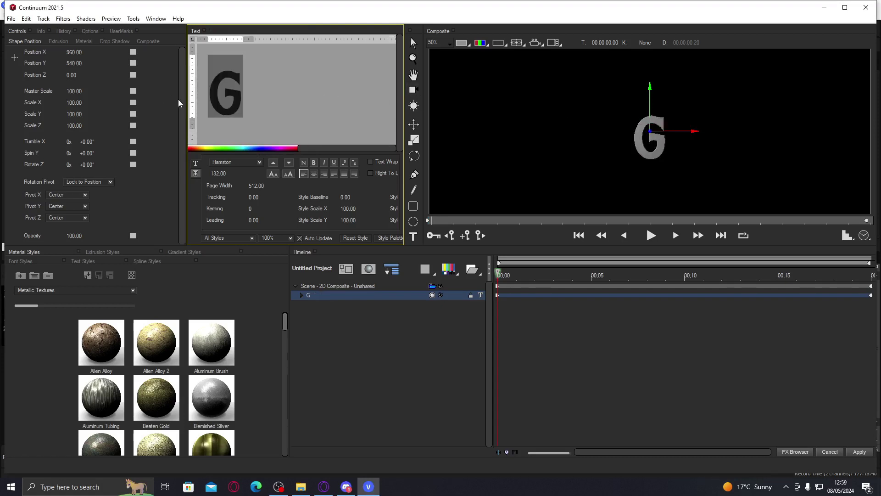
pyautogui.click(356, 299)
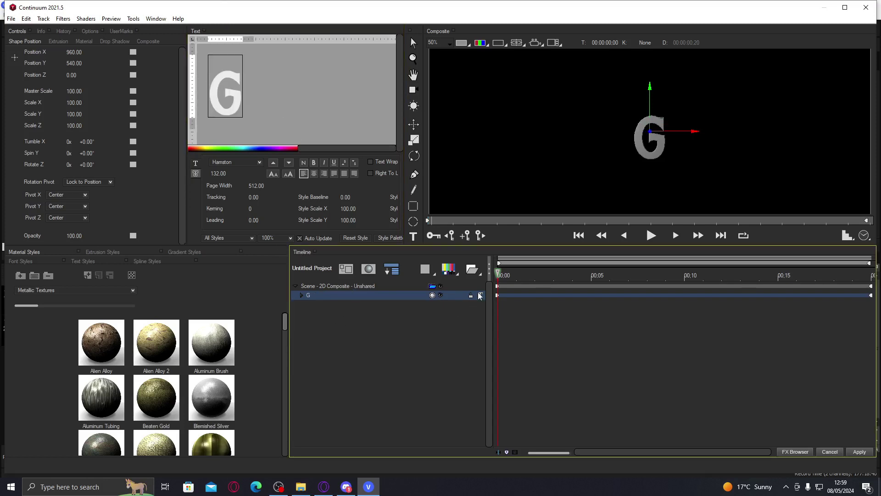
# Key frame 0 with the G spun, setting Tumble X, Spin Y, Rotate Z and Position X/Y to Decelerate.
pyautogui.click(500, 297)
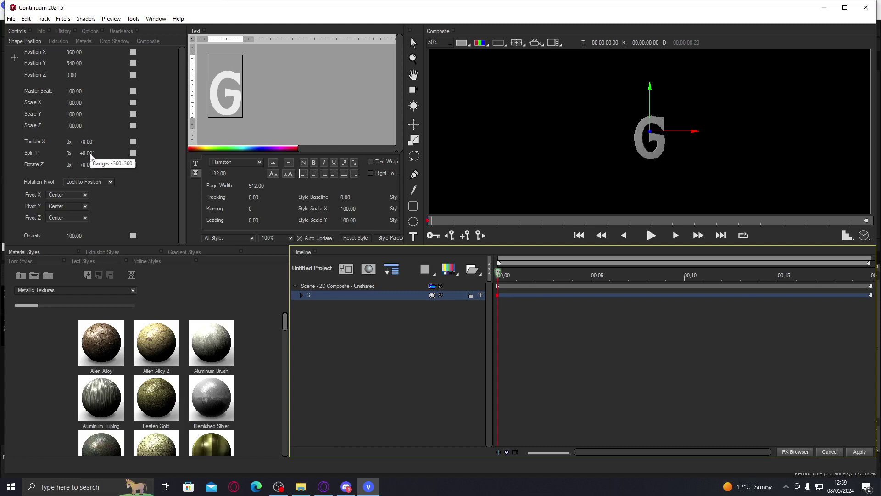
pyautogui.moveTo(90, 154)
pyautogui.mouseDown()
pyautogui.moveTo(79, 153)
pyautogui.moveTo(76, 140)
pyautogui.moveTo(94, 142)
pyautogui.moveTo(89, 163)
pyautogui.mouseUp()
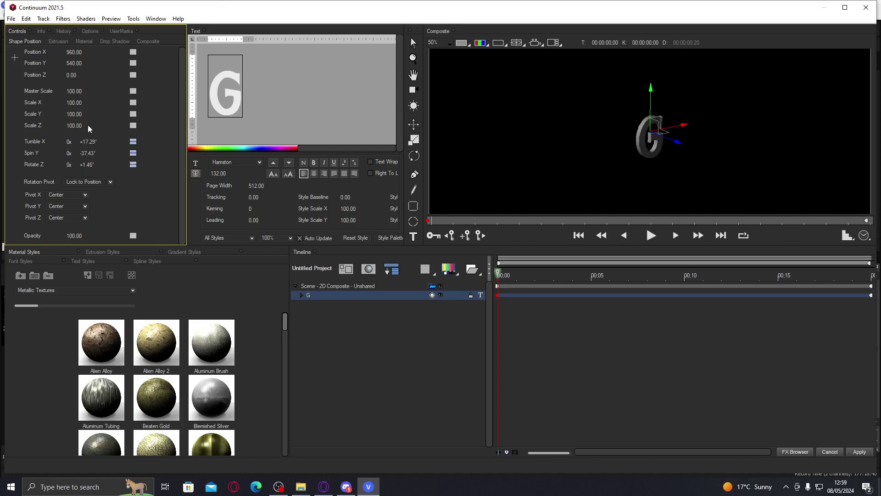
pyautogui.click(133, 143)
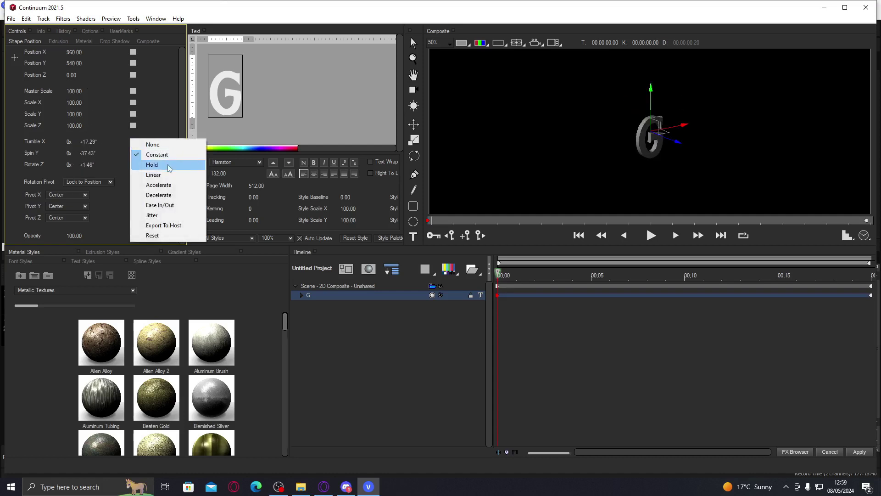
pyautogui.click(152, 196)
pyautogui.click(133, 154)
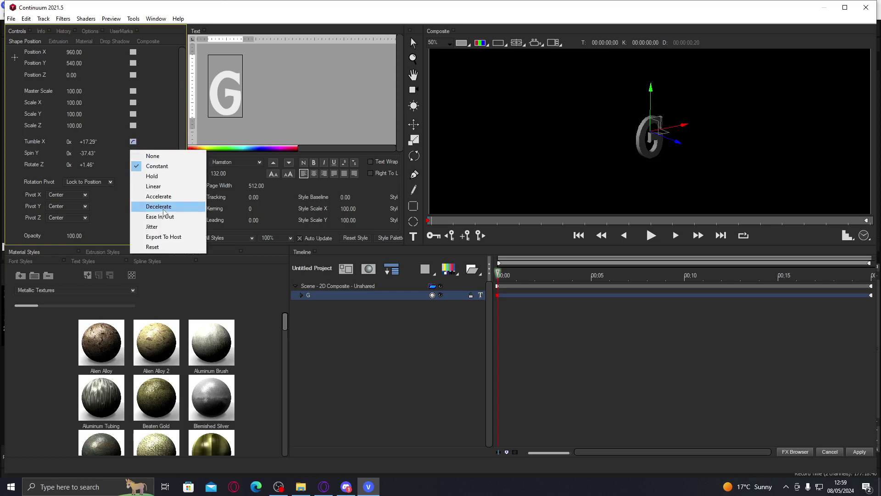
pyautogui.click(163, 206)
pyautogui.click(133, 165)
pyautogui.click(163, 218)
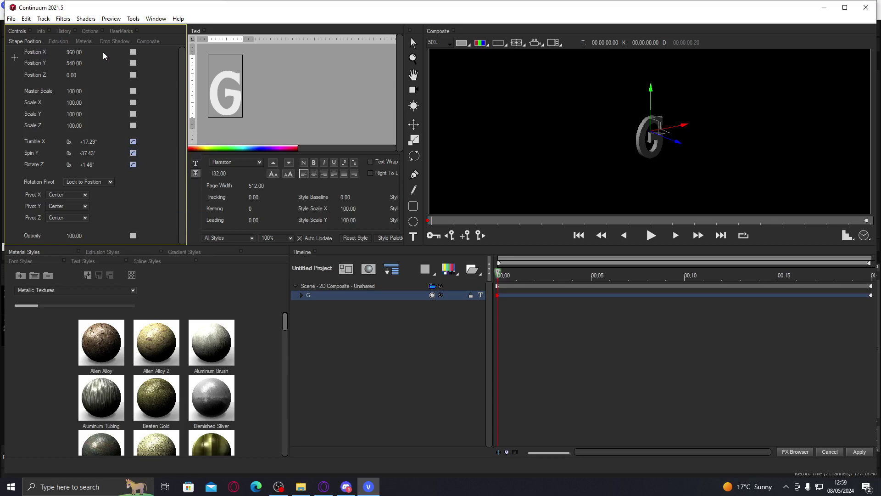
pyautogui.click(132, 63)
pyautogui.click(153, 117)
pyautogui.click(133, 52)
pyautogui.click(159, 105)
# Move the G lower left at Position Z 0 and spin it to Tumble 17.29°, Spin 33.12°, Rotate 1.46°.
pyautogui.moveTo(667, 122); pyautogui.dragTo(607, 118)
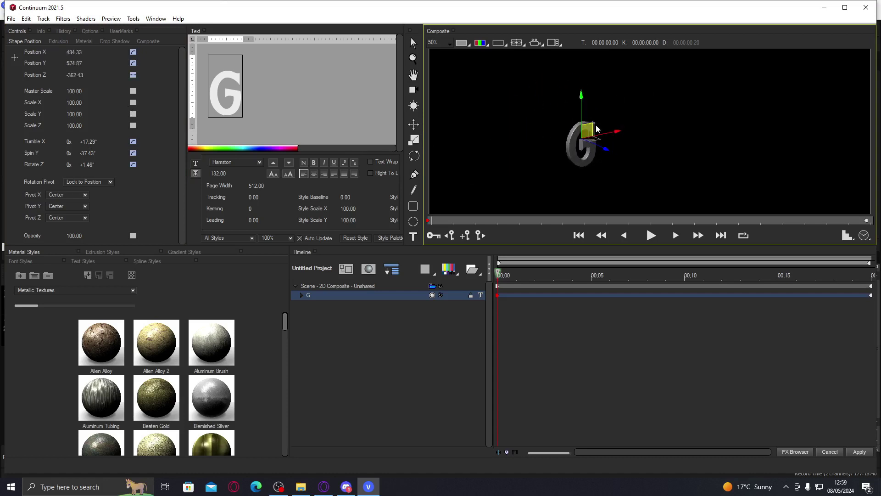
pyautogui.moveTo(596, 128); pyautogui.dragTo(604, 127)
pyautogui.click(75, 75)
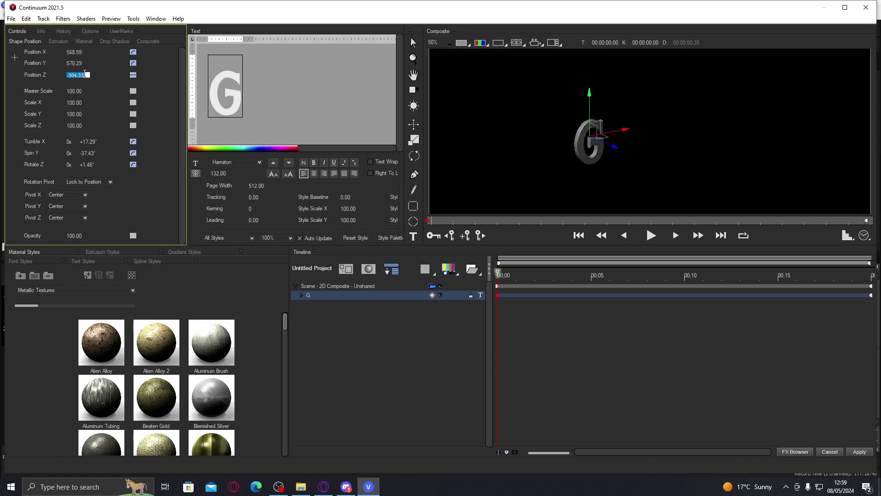
pyautogui.write('0')
pyautogui.press('Return')
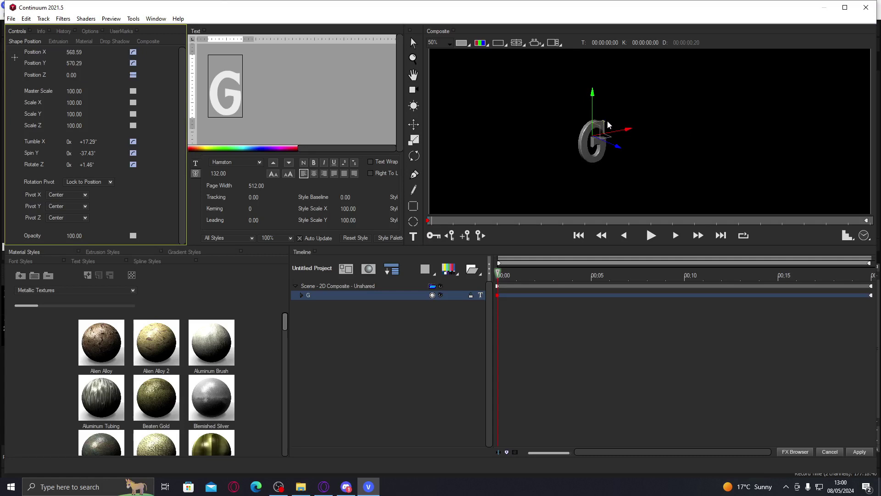
pyautogui.moveTo(698, 129); pyautogui.dragTo(412, 177)
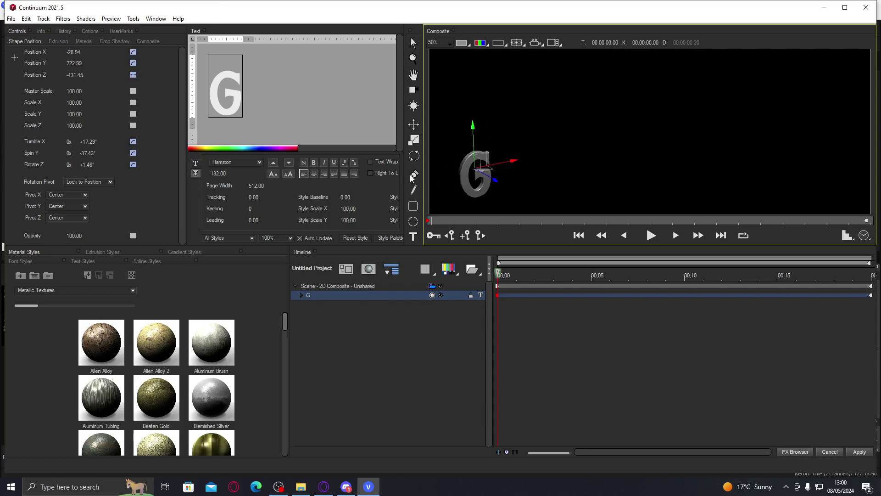
pyautogui.click(87, 75)
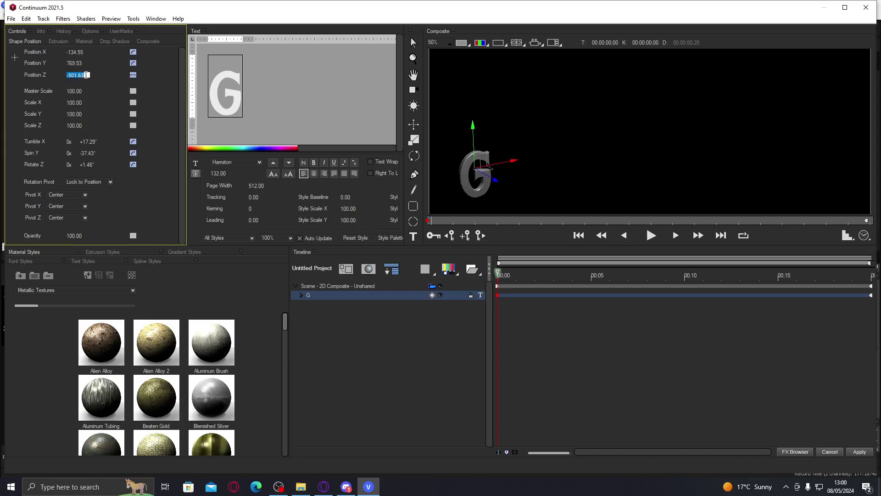
pyautogui.write('0')
pyautogui.press('Return')
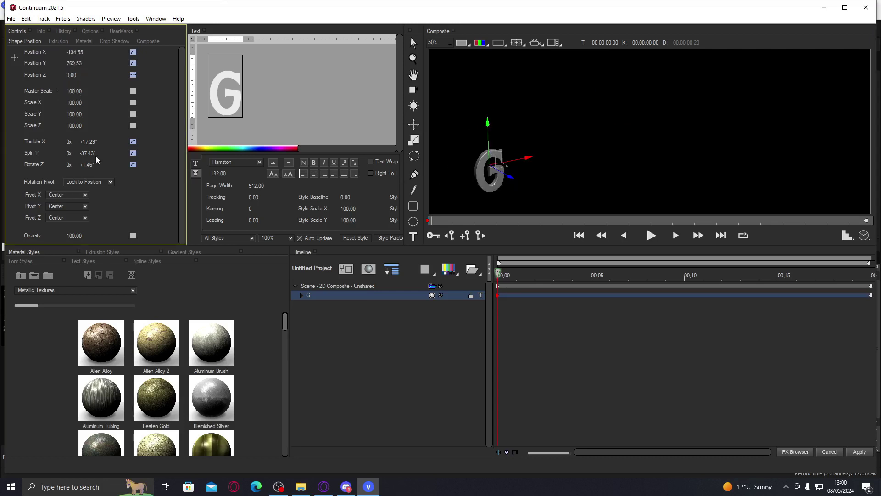
pyautogui.moveTo(89, 153); pyautogui.dragTo(112, 151)
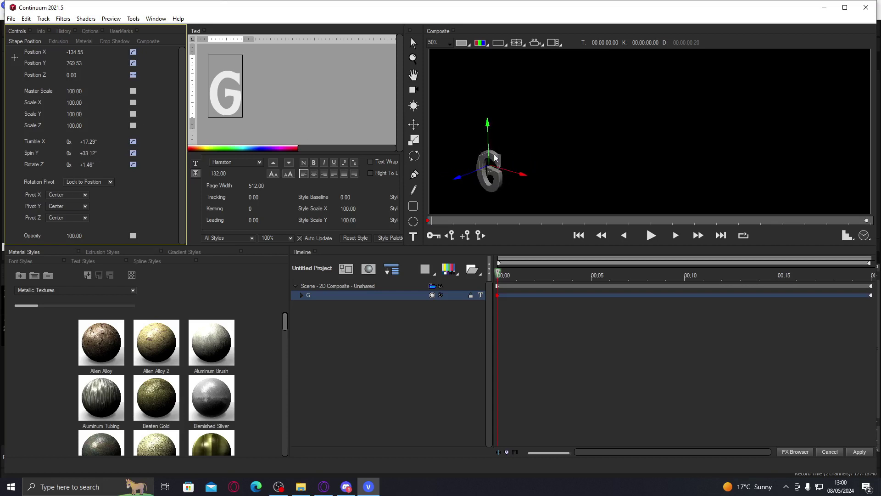
pyautogui.click(59, 41)
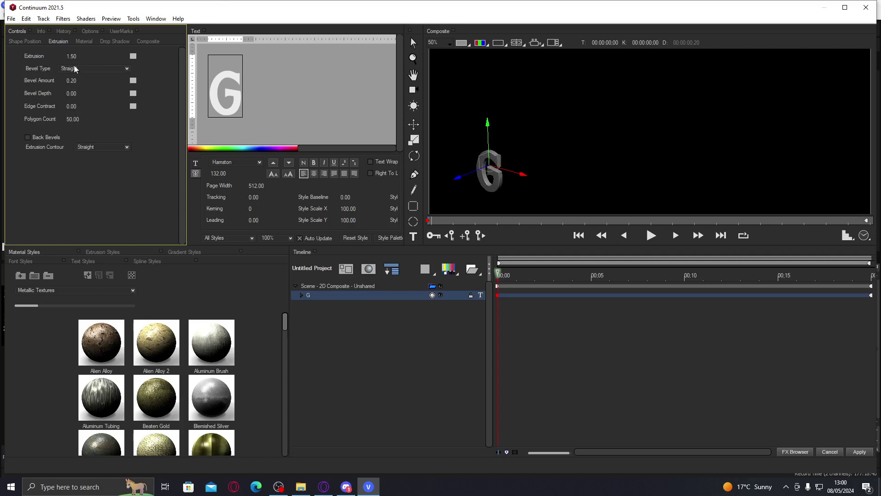
# Set the G's Extrusion to 17.49 and its Bevel Amount to 0.00.
pyautogui.moveTo(74, 55)
pyautogui.mouseDown()
pyautogui.moveTo(83, 56)
pyautogui.moveTo(74, 56)
pyautogui.mouseUp()
pyautogui.click(24, 41)
pyautogui.click(57, 43)
pyautogui.moveTo(75, 82); pyautogui.dragTo(79, 72)
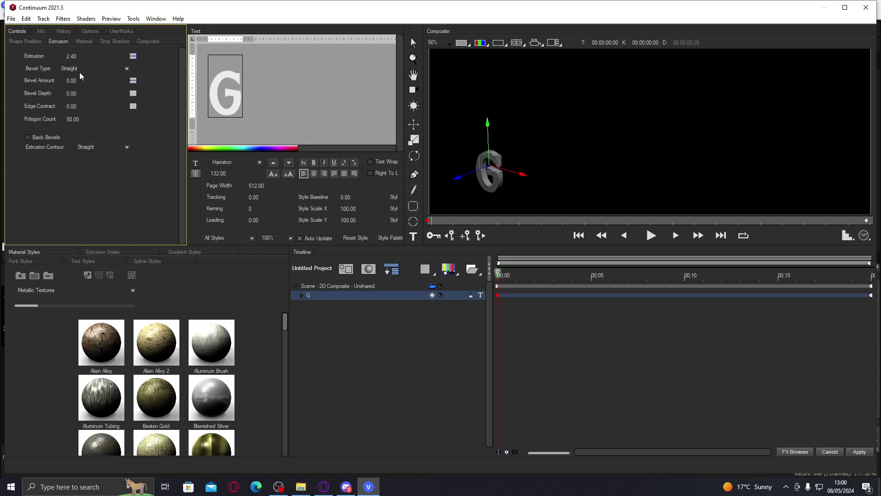
pyautogui.click(32, 40)
pyautogui.click(64, 42)
pyautogui.click(27, 41)
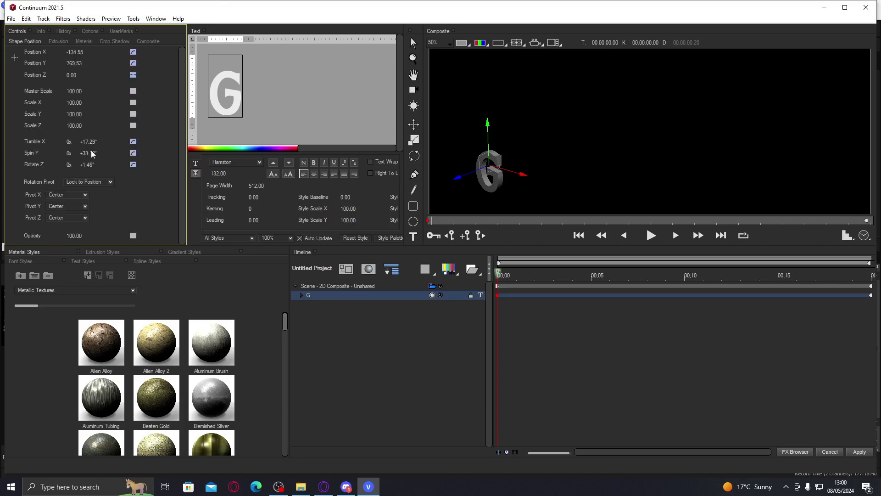
# Nudge the G's Rotate Z, then move it right and upward near the end of the animation.
pyautogui.moveTo(89, 163); pyautogui.dragTo(91, 164)
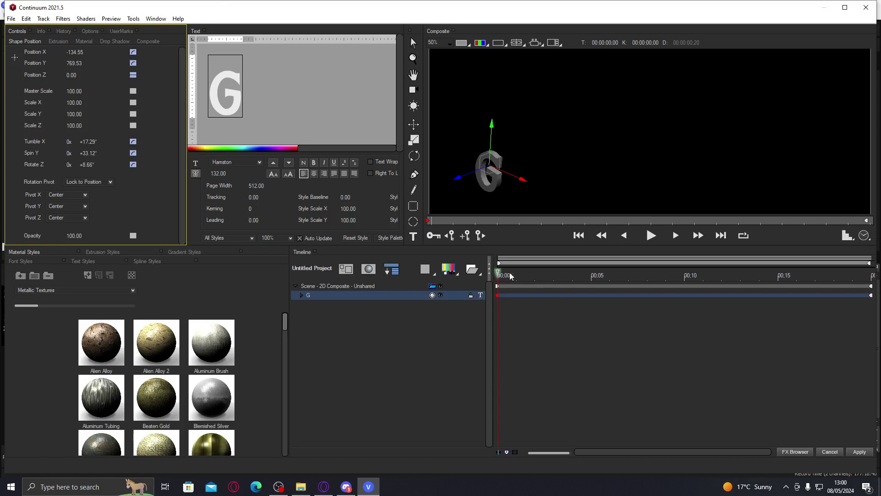
pyautogui.moveTo(513, 276); pyautogui.dragTo(872, 275)
pyautogui.click(871, 295)
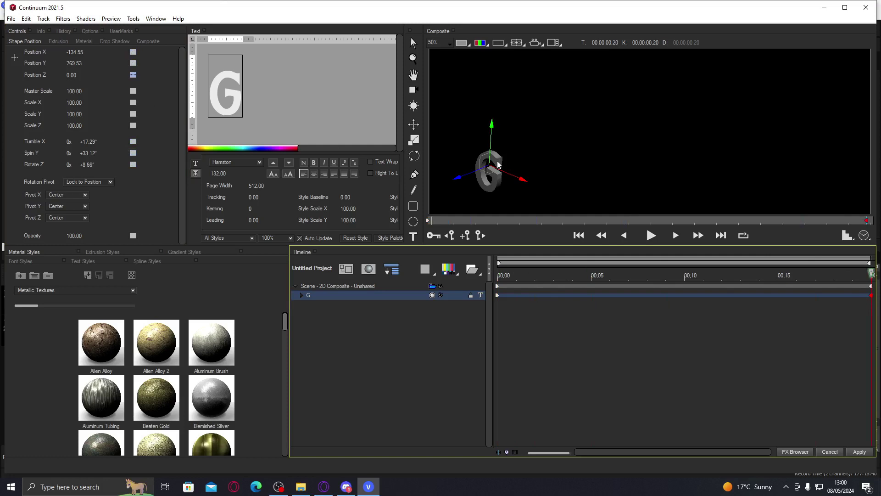
pyautogui.moveTo(872, 275); pyautogui.dragTo(724, 274)
pyautogui.click(498, 166)
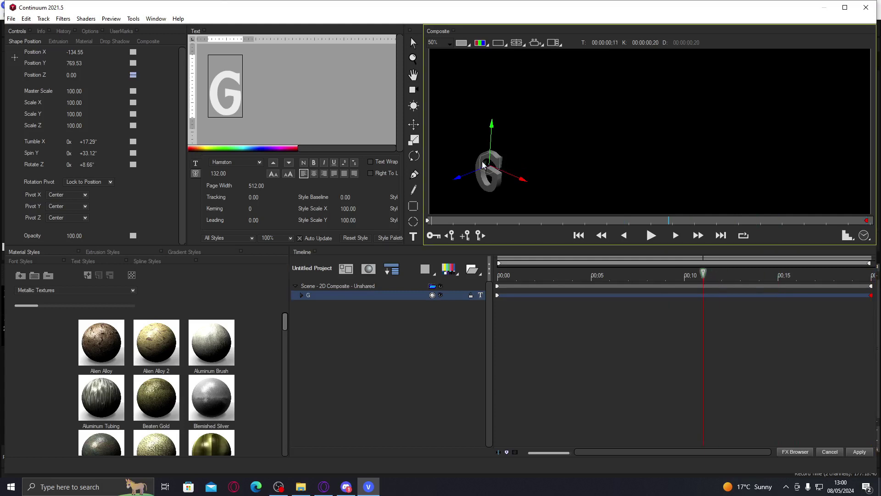
pyautogui.moveTo(70, 49); pyautogui.dragTo(476, 128)
pyautogui.click(546, 160)
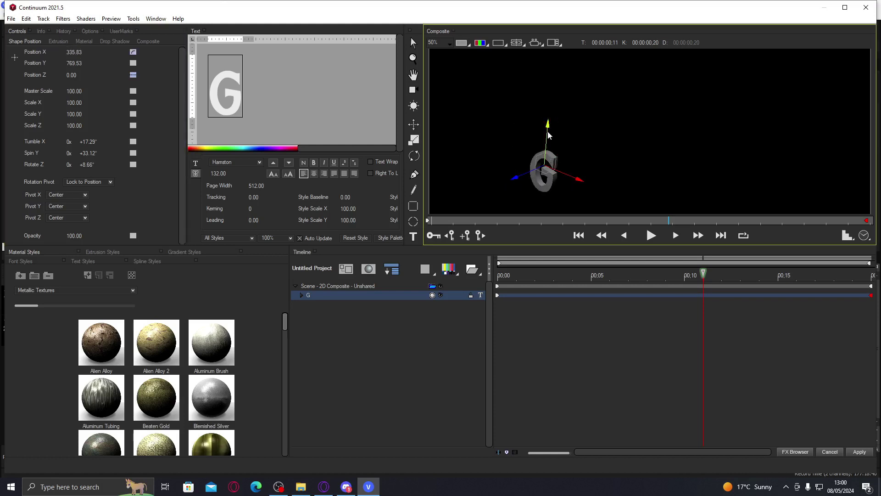
pyautogui.moveTo(549, 133); pyautogui.dragTo(561, 59)
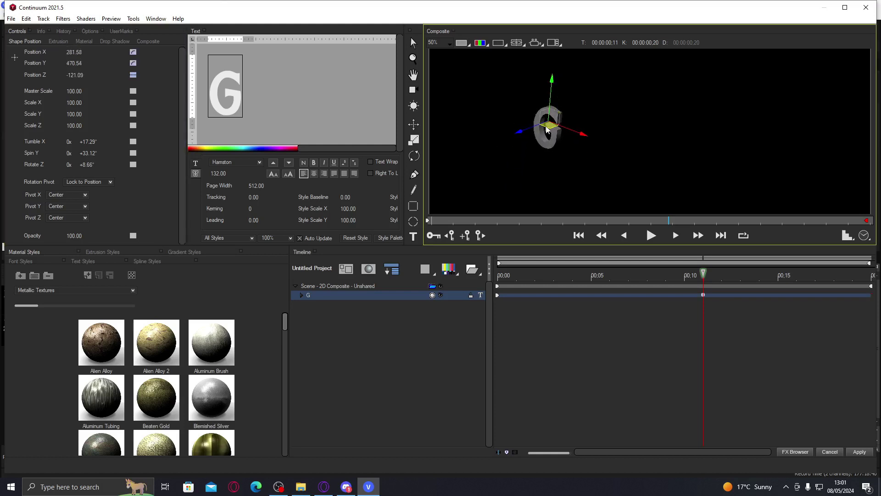
pyautogui.moveTo(525, 132); pyautogui.dragTo(548, 124)
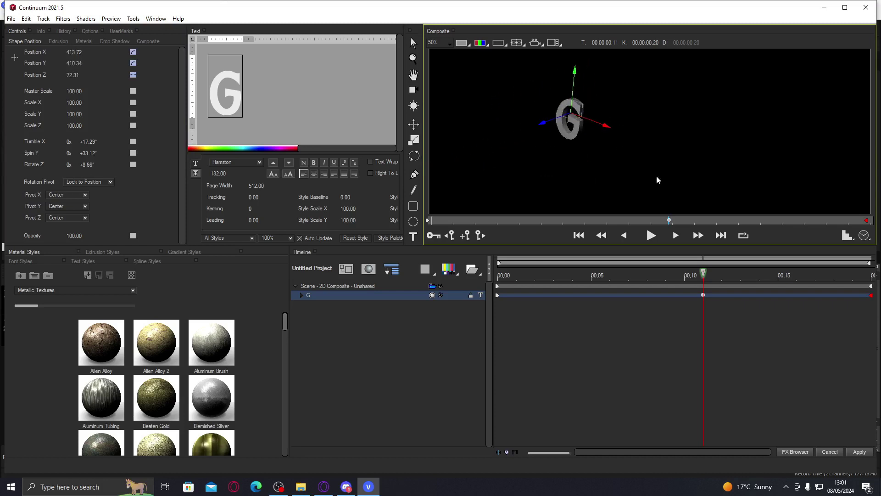
# Delete the 00:10 keyframe and tilt the G at frame 20 to Tumble X −12.95°, Spin Y −14.41°, Rotate Z −8.62°.
pyautogui.click(709, 294)
pyautogui.rightClick(702, 294)
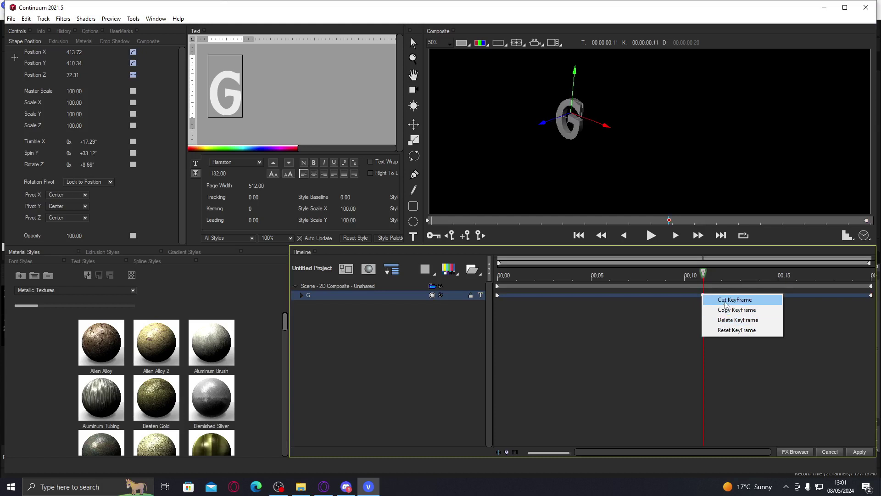
pyautogui.click(725, 301)
pyautogui.click(871, 295)
pyautogui.click(571, 164)
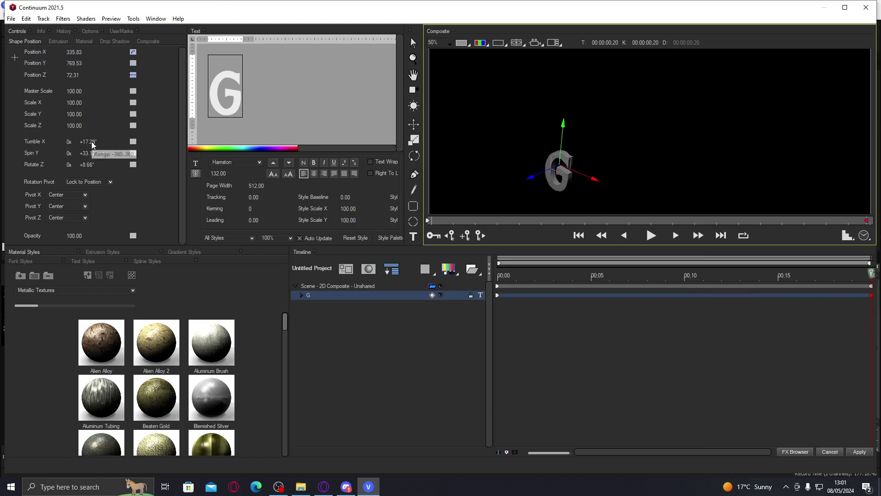
pyautogui.moveTo(90, 141); pyautogui.dragTo(86, 179)
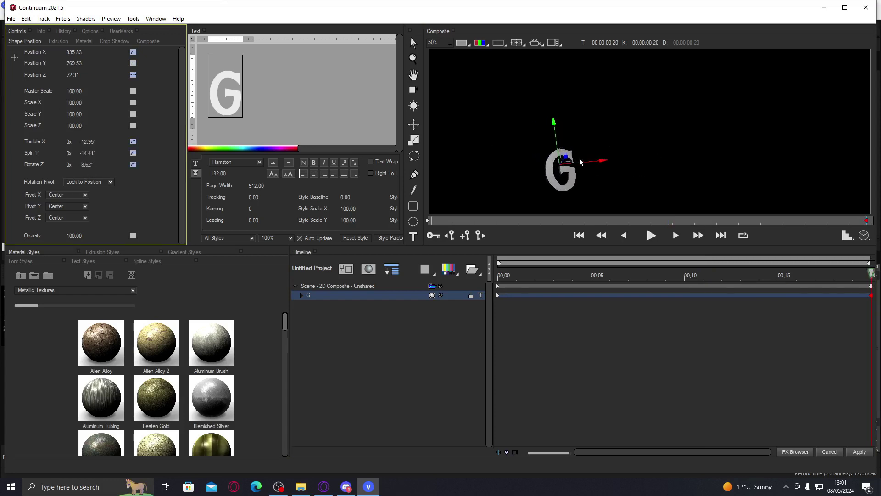
# Pan the preview so the G sits higher and move the G to a new position.
pyautogui.click(558, 162)
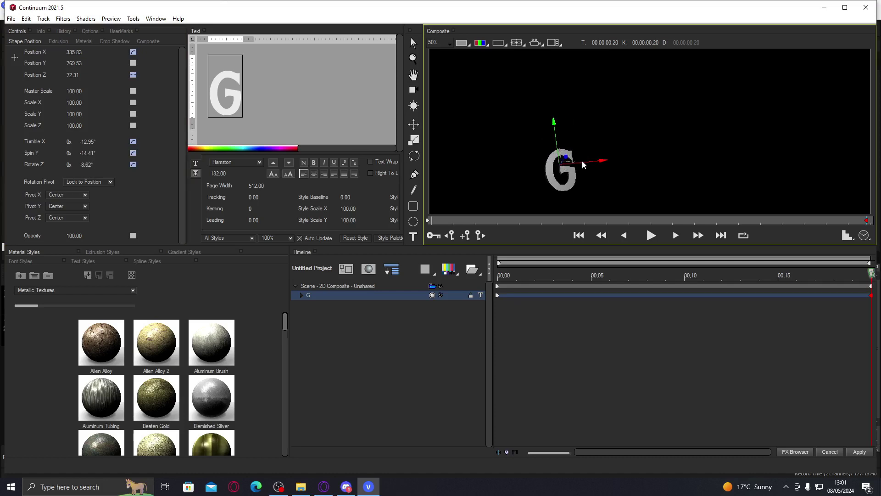
pyautogui.click(413, 75)
pyautogui.moveTo(561, 165); pyautogui.dragTo(549, 151)
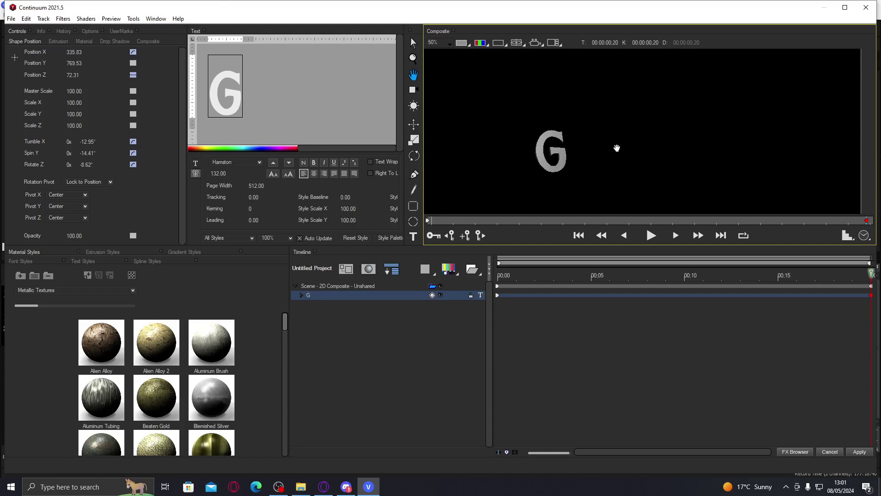
pyautogui.scroll(-1, 616, 148)
pyautogui.click(413, 59)
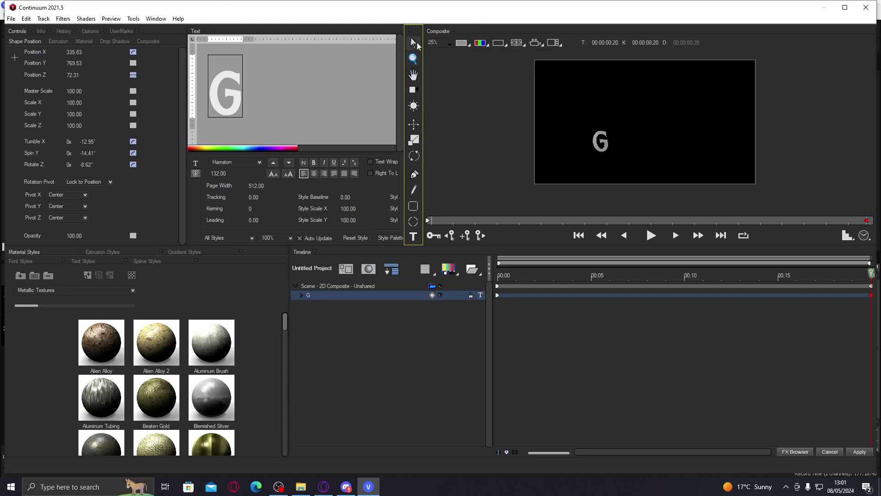
pyautogui.click(415, 43)
pyautogui.scroll(1, 607, 133)
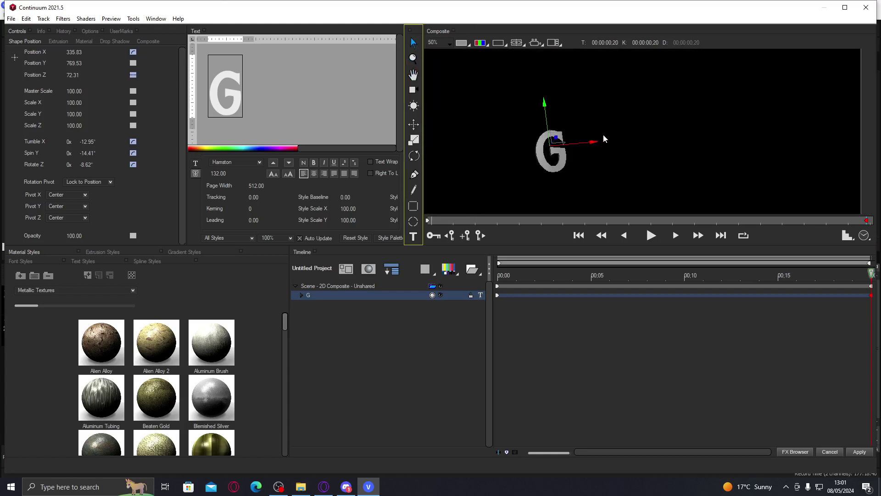
pyautogui.moveTo(556, 139); pyautogui.dragTo(611, 119)
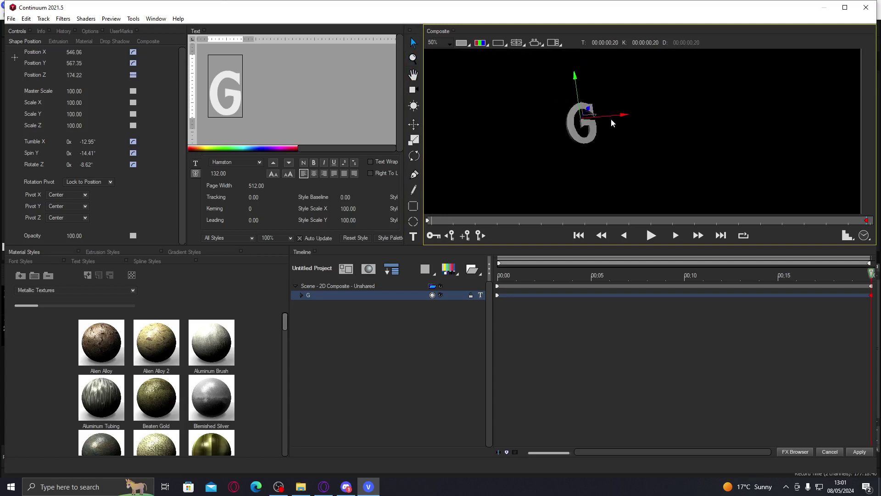
pyautogui.scroll(-1, 611, 119)
pyautogui.scroll(1, 617, 123)
# Shift the G left and upward and set its Position Z to 0.
pyautogui.moveTo(599, 275); pyautogui.dragTo(871, 264)
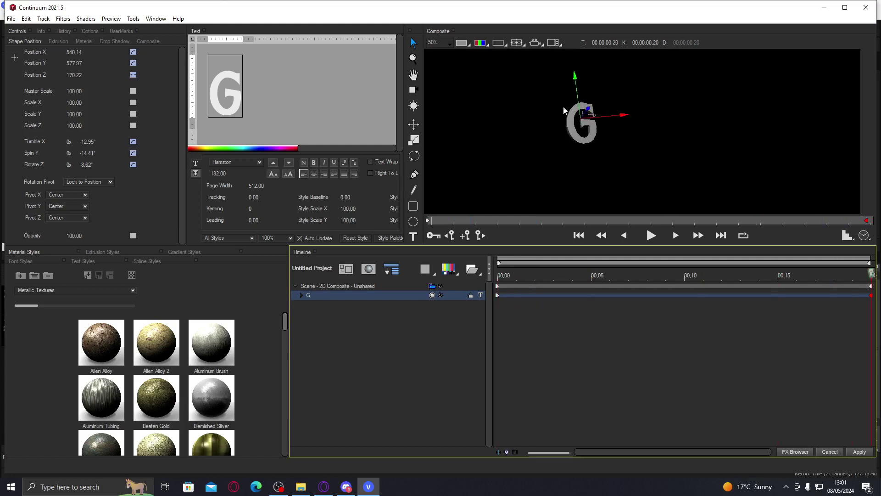
pyautogui.moveTo(576, 110); pyautogui.dragTo(561, 107)
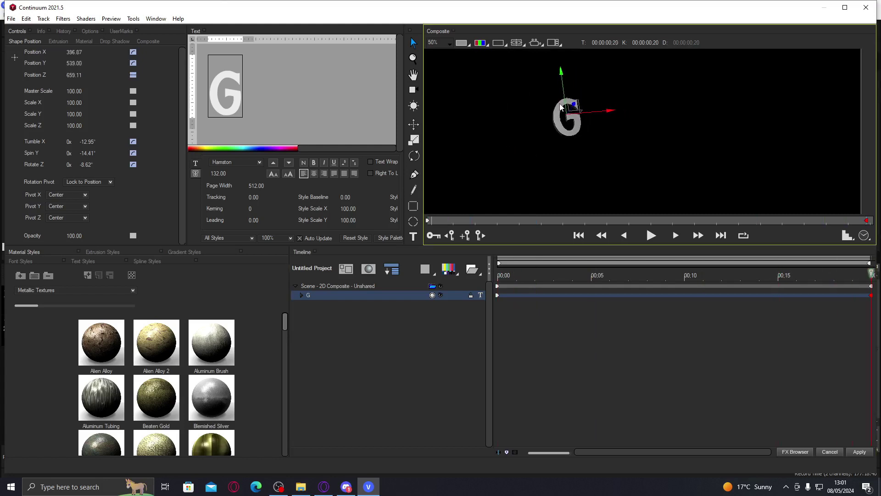
pyautogui.click(83, 72)
pyautogui.write('0')
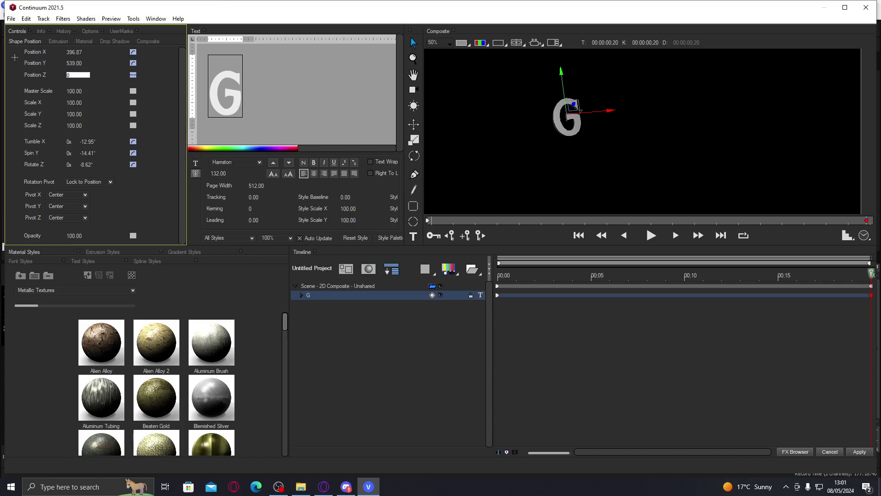
pyautogui.press('Return')
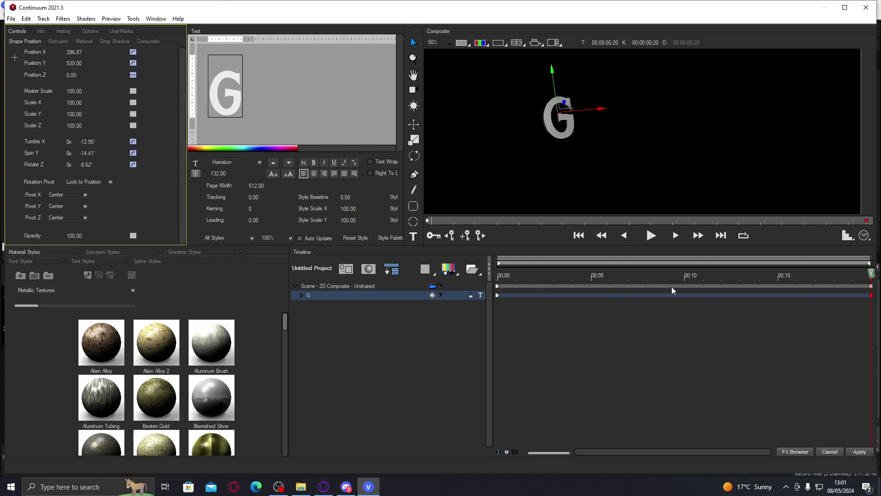
# Key Rotate Z at 0 on the last frame and +34.57° at frame 0, then adjust the end Spin Y.
pyautogui.moveTo(871, 275); pyautogui.dragTo(665, 274)
pyautogui.press('End')
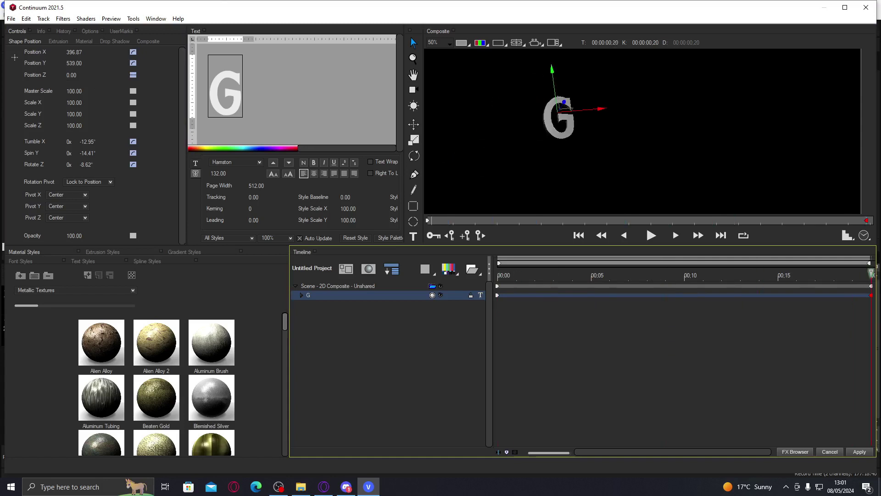
pyautogui.moveTo(90, 167); pyautogui.dragTo(92, 164)
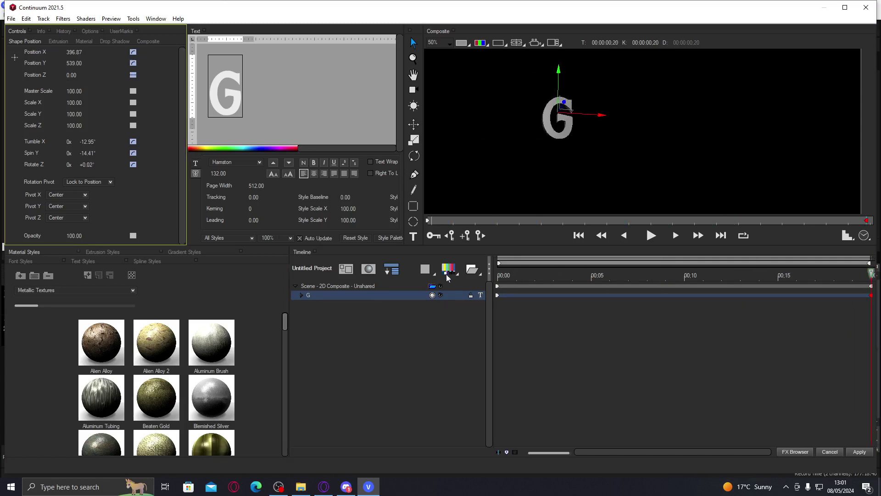
pyautogui.click(497, 296)
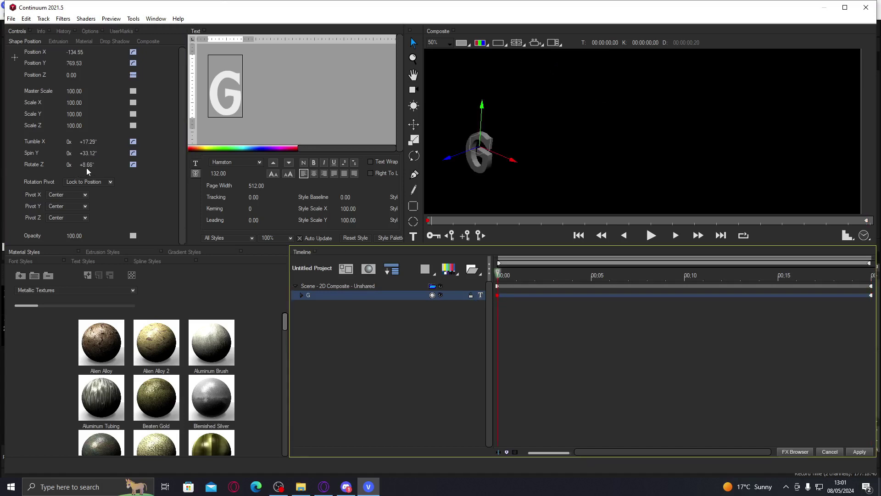
pyautogui.moveTo(86, 167); pyautogui.dragTo(520, 280)
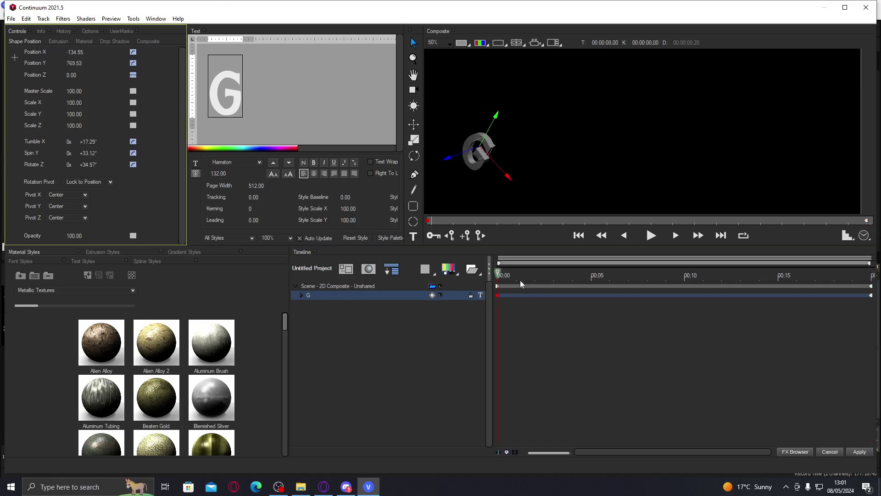
pyautogui.click(518, 276)
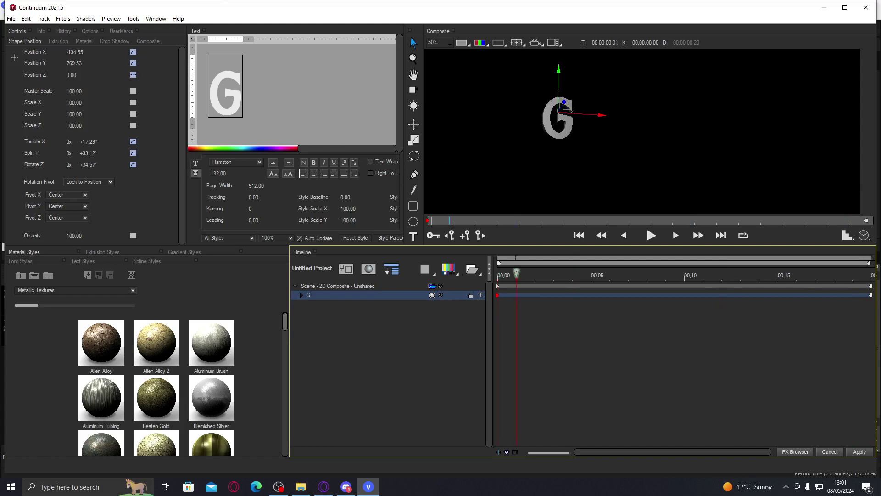
pyautogui.press('End')
pyautogui.click(88, 153)
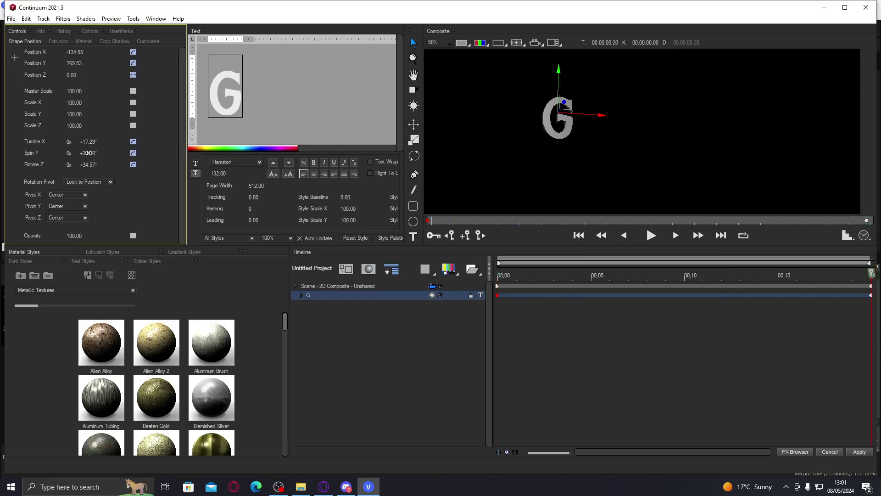
pyautogui.click(872, 295)
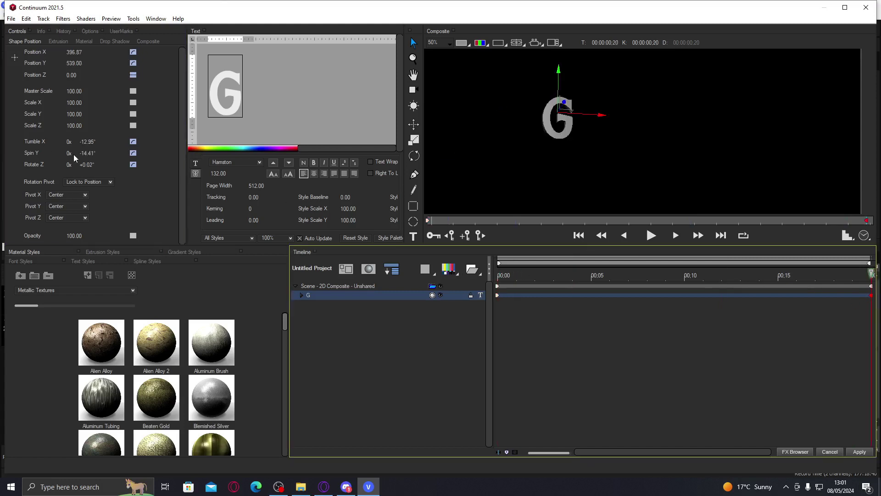
pyautogui.moveTo(88, 153)
pyautogui.mouseDown()
pyautogui.moveTo(101, 153)
pyautogui.moveTo(89, 141)
pyautogui.mouseUp()
pyautogui.moveTo(578, 276); pyautogui.dragTo(852, 276)
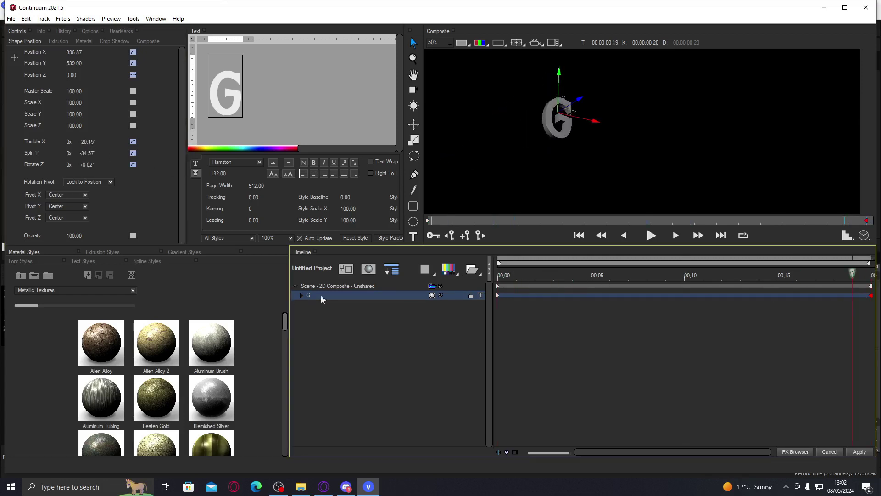
# Duplicate the G layer and retype the copy's letter as O.
pyautogui.rightClick(342, 295)
pyautogui.click(360, 343)
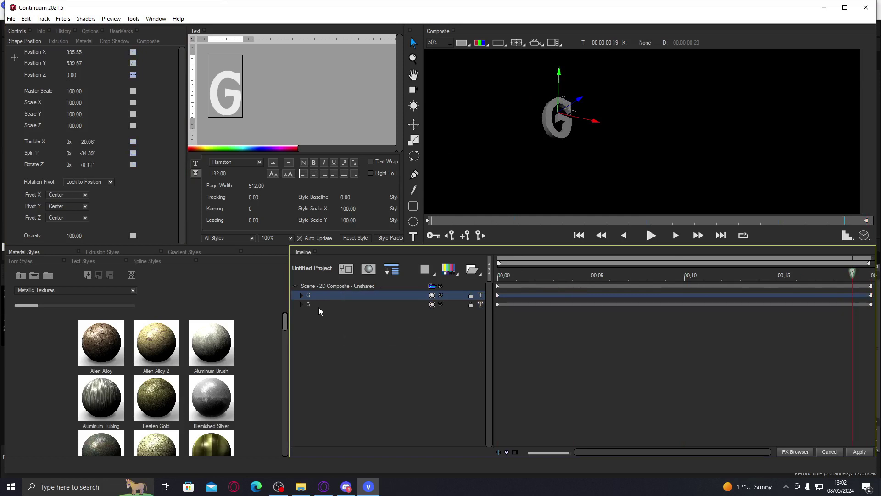
pyautogui.click(499, 275)
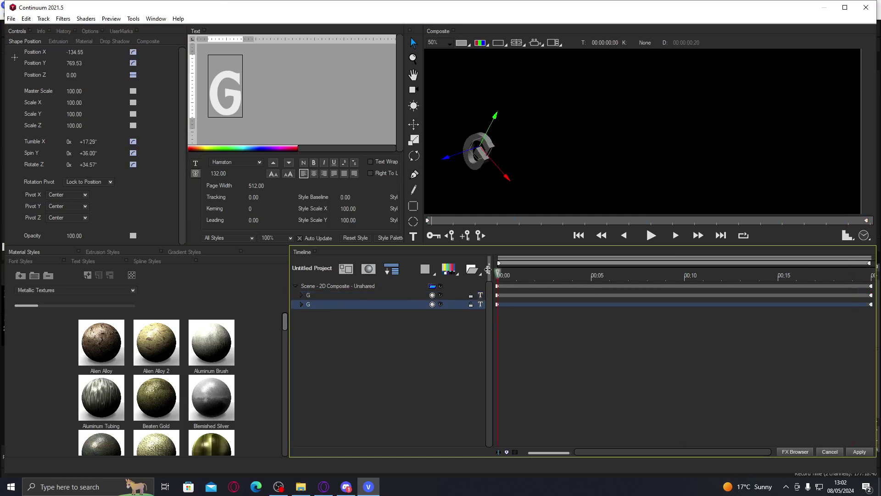
pyautogui.click(301, 136)
pyautogui.hotkey('ctrl', 'a')
pyautogui.write('O')
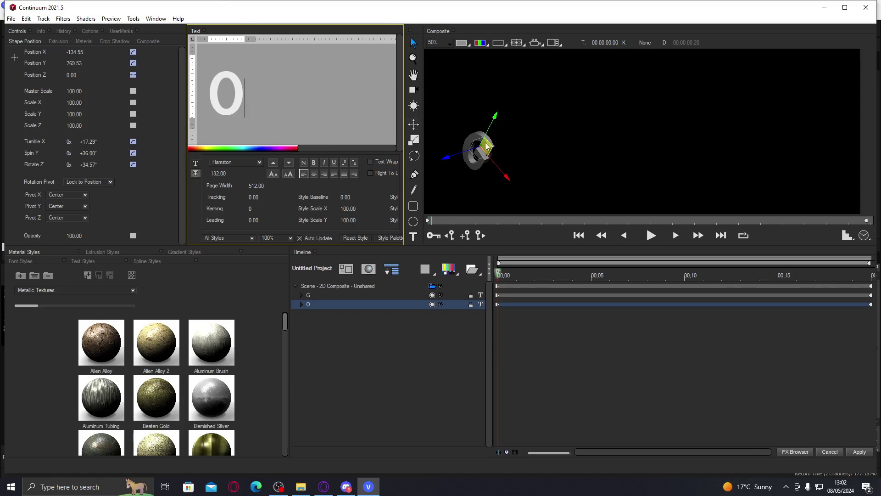
# Move the O's start lower right, with Position Z 0 and Tumble about −15.84°.
pyautogui.moveTo(487, 147); pyautogui.dragTo(570, 152)
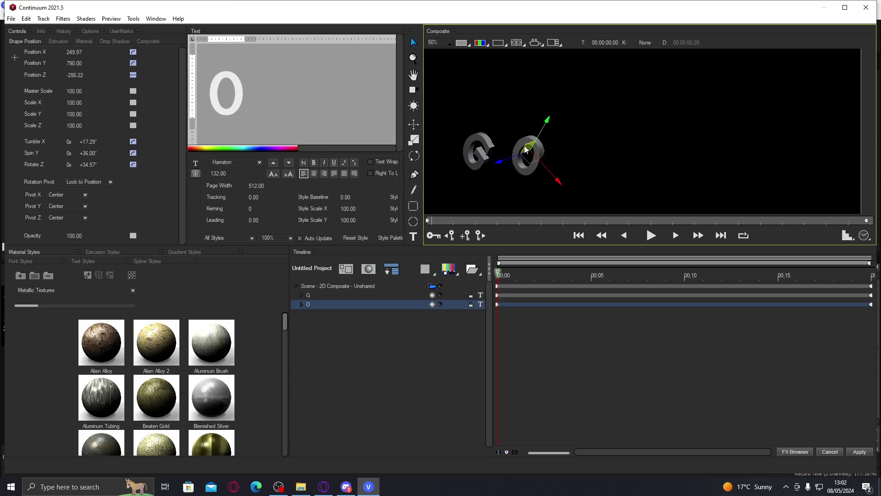
pyautogui.moveTo(527, 149); pyautogui.dragTo(604, 211)
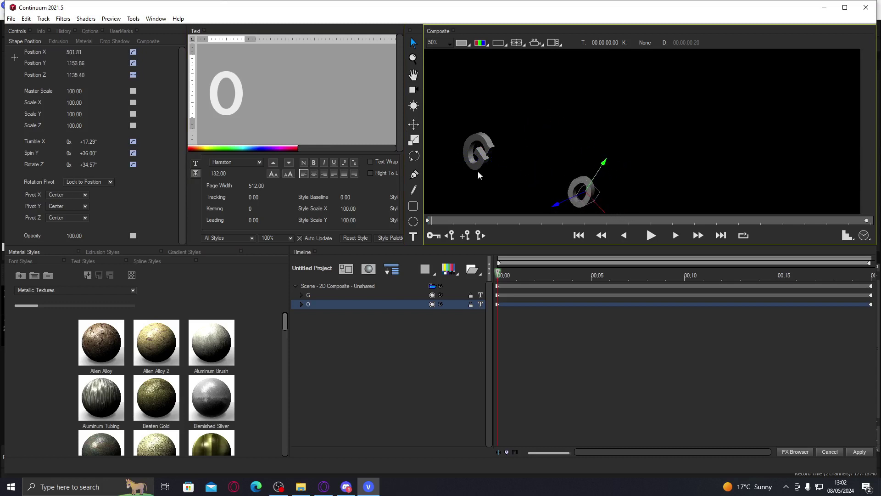
pyautogui.click(90, 75)
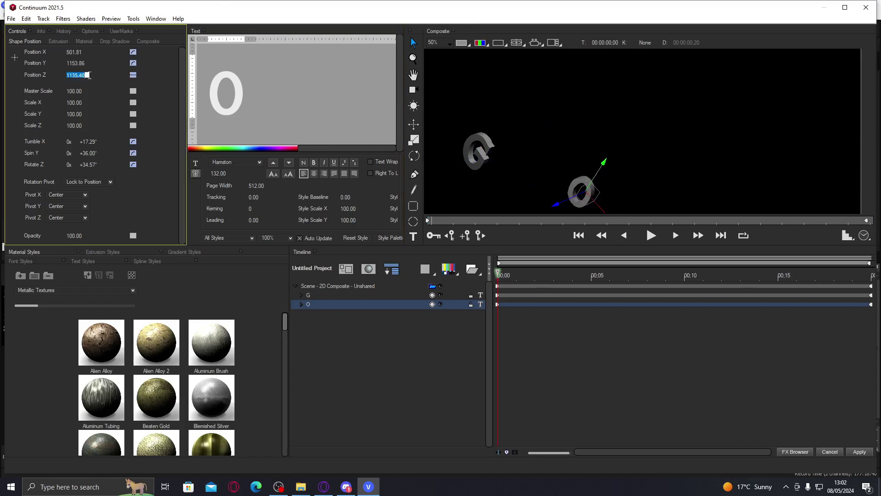
pyautogui.write('0')
pyautogui.press('Return')
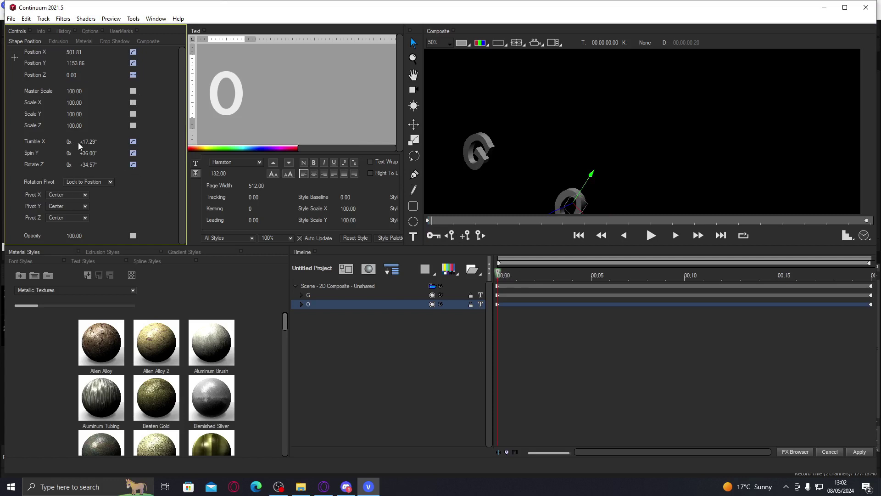
pyautogui.moveTo(92, 141); pyautogui.dragTo(92, 164)
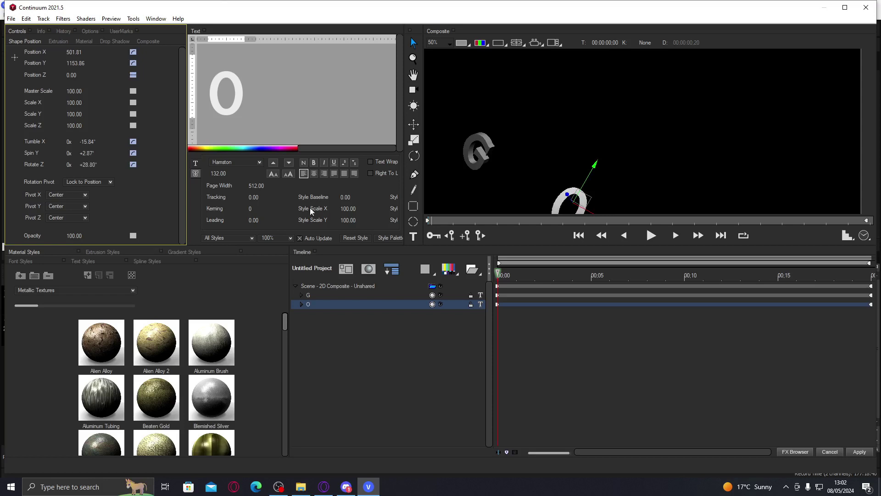
pyautogui.moveTo(499, 274); pyautogui.dragTo(871, 276)
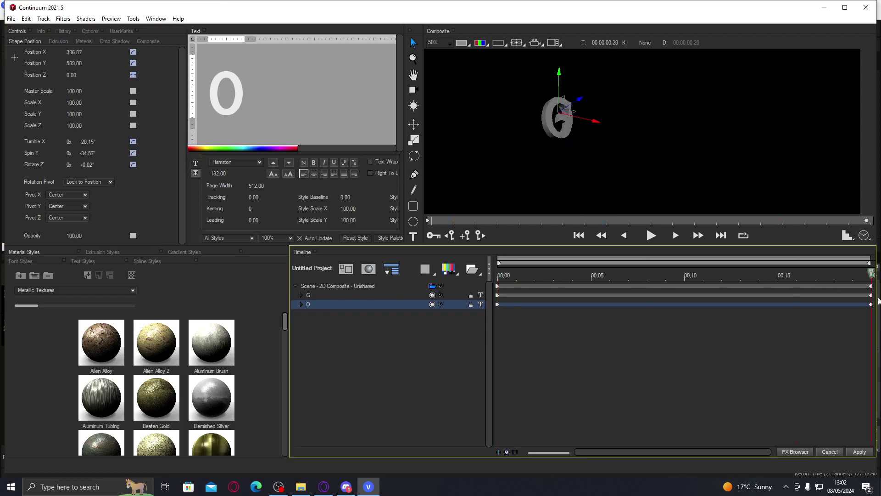
# At the end keyframe, place the O beside the G with depth 0.
pyautogui.moveTo(596, 106); pyautogui.dragTo(624, 107)
pyautogui.click(89, 74)
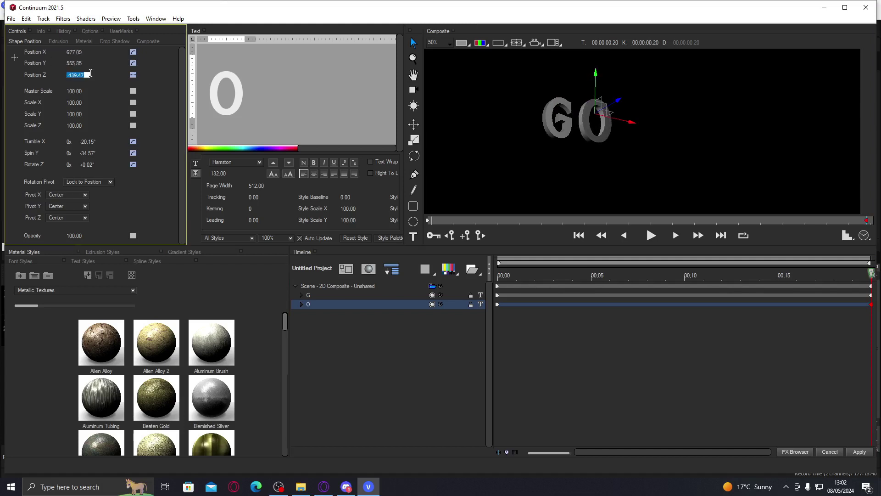
pyautogui.write('0')
pyautogui.press('Return')
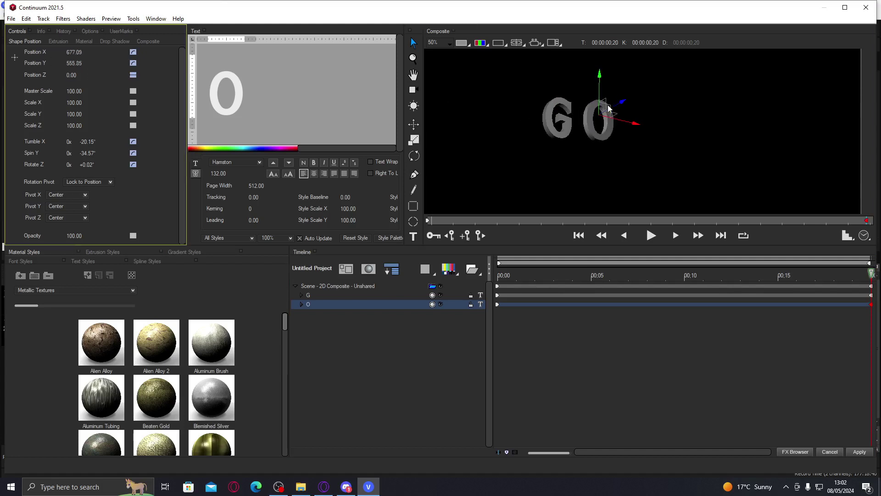
pyautogui.moveTo(604, 108); pyautogui.dragTo(601, 109)
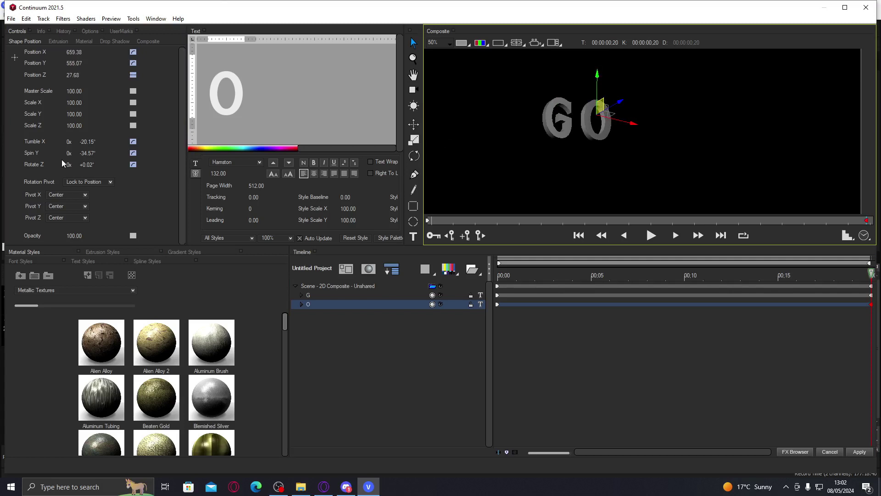
# Turn the O's spin to +12.95°, adjust its rotation and position, and re-zero its depth.
pyautogui.moveTo(88, 153); pyautogui.dragTo(101, 141)
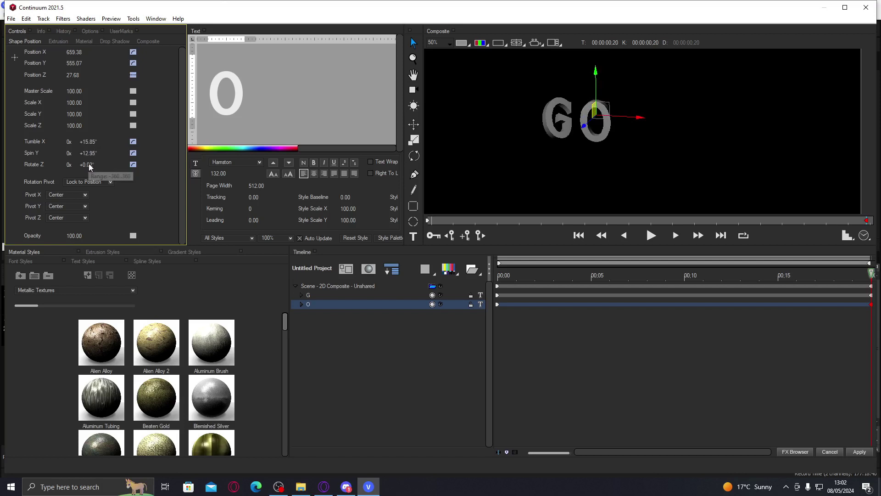
pyautogui.moveTo(89, 163); pyautogui.dragTo(89, 164)
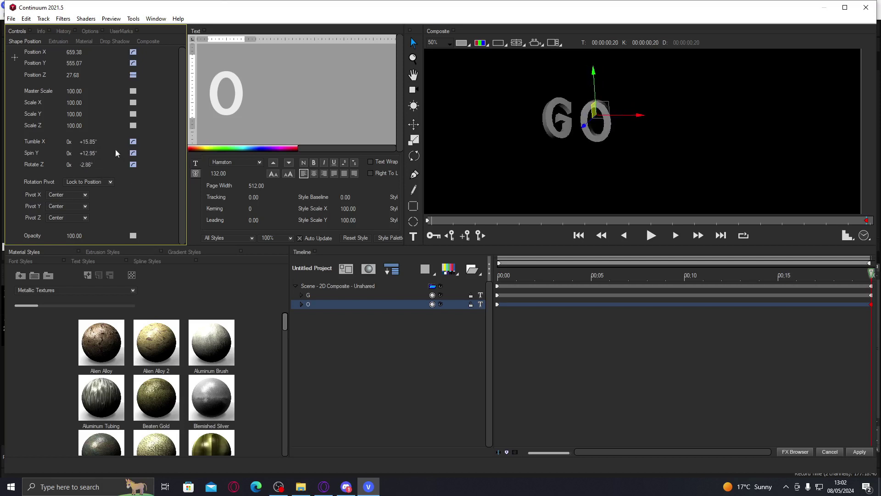
pyautogui.moveTo(596, 109); pyautogui.dragTo(600, 111)
pyautogui.doubleClick(76, 75)
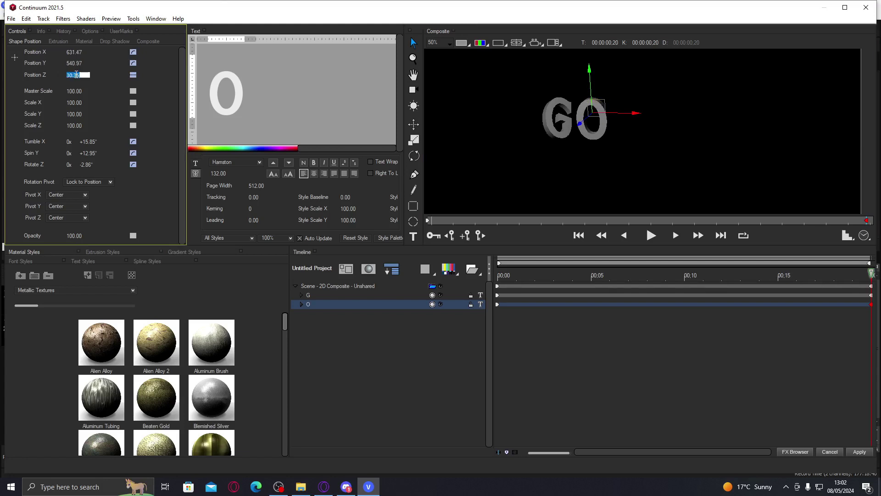
pyautogui.write('0')
pyautogui.press('Return')
# Duplicate the G track below O, retype it as J and place it right of GO.
pyautogui.rightClick(324, 294)
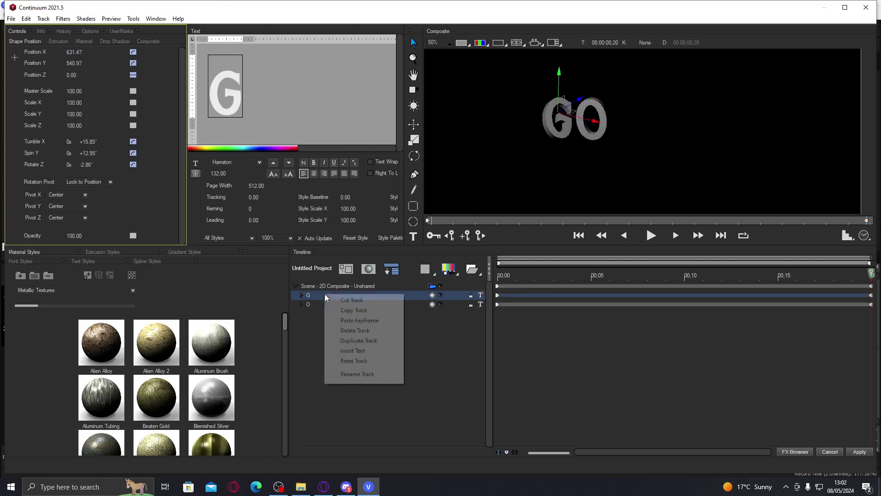
pyautogui.click(356, 340)
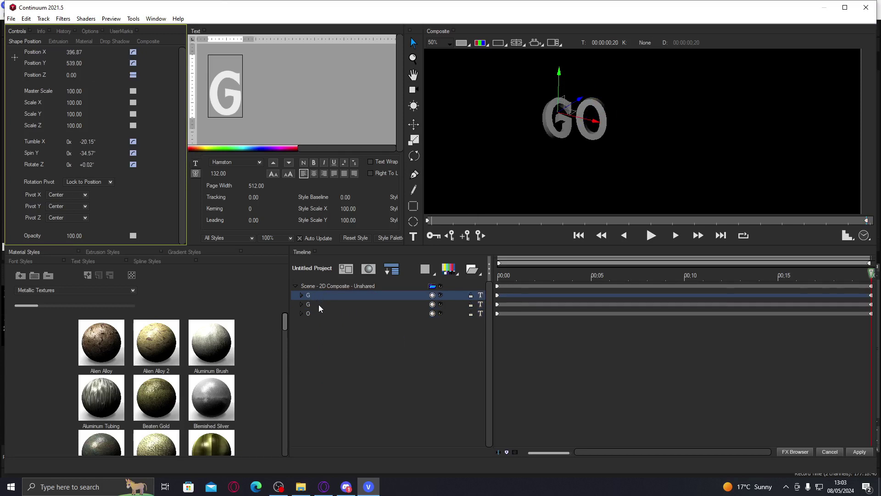
pyautogui.moveTo(319, 305); pyautogui.dragTo(324, 312)
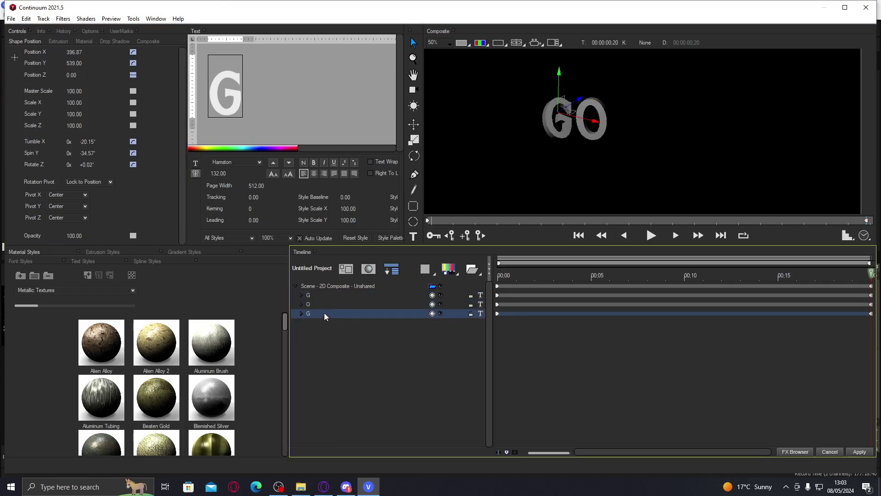
pyautogui.write('J')
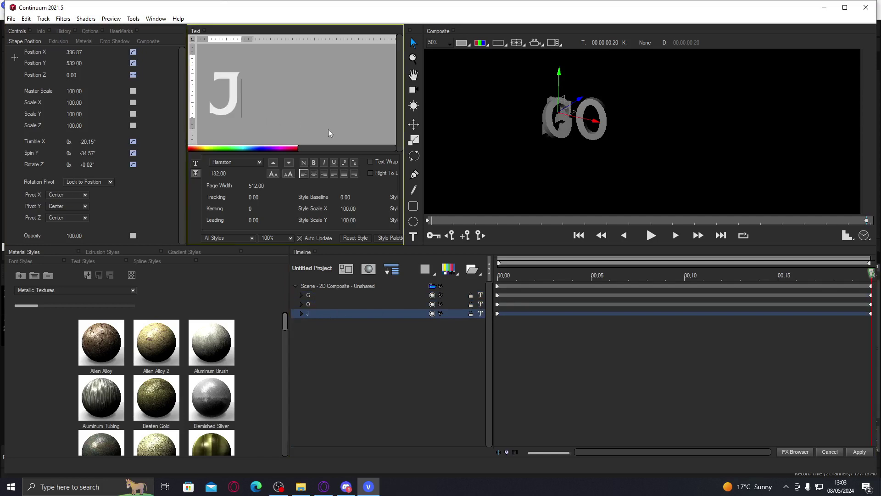
pyautogui.moveTo(564, 101); pyautogui.dragTo(692, 96)
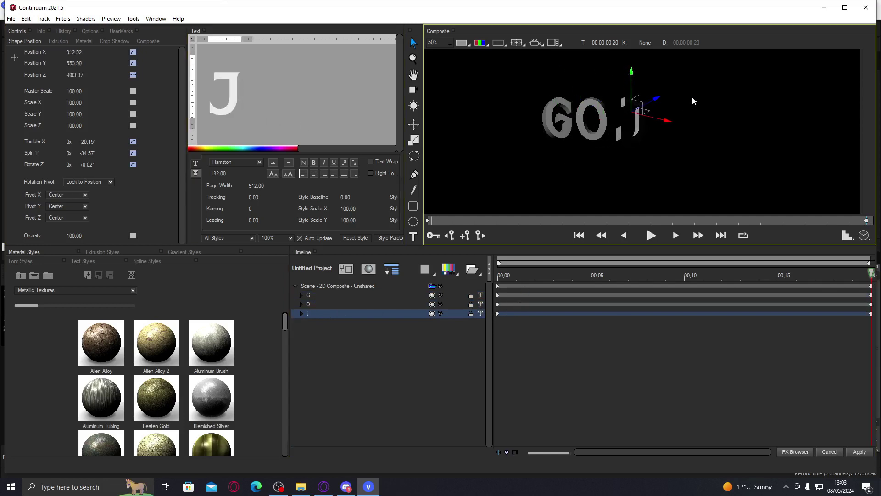
# Zero the J's depth and nudge it closer to the O at the end keyframe.
pyautogui.doubleClick(88, 74)
pyautogui.write('0')
pyautogui.press('Return')
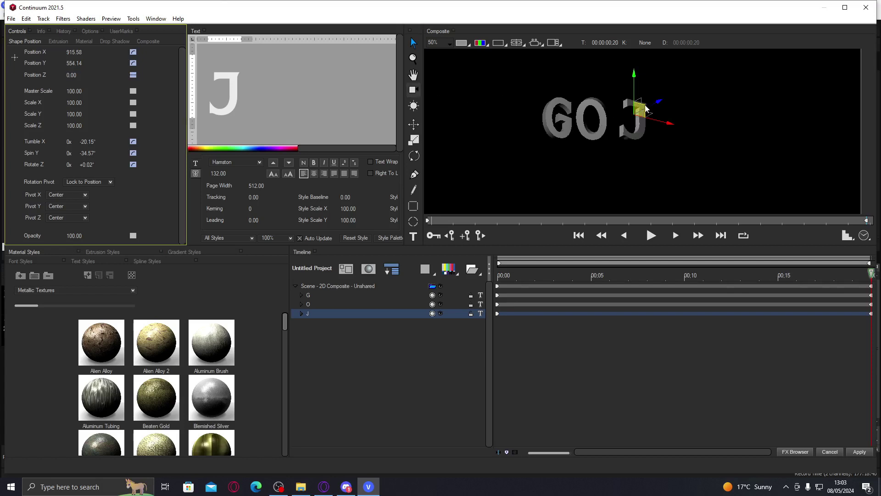
pyautogui.moveTo(643, 109); pyautogui.dragTo(634, 110)
pyautogui.doubleClick(79, 75)
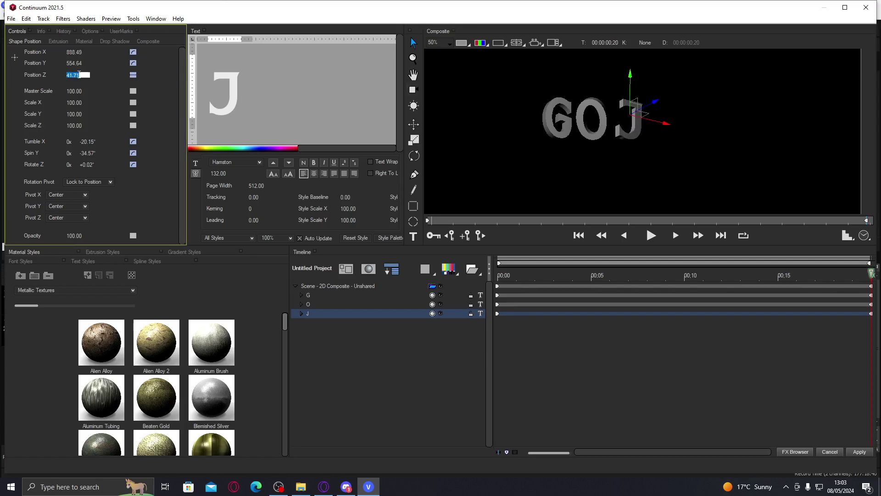
pyautogui.write('0')
pyautogui.press('Return')
# Move the J's start keyframe to the upper right at depth 0 and preview the fly-in.
pyautogui.click(500, 312)
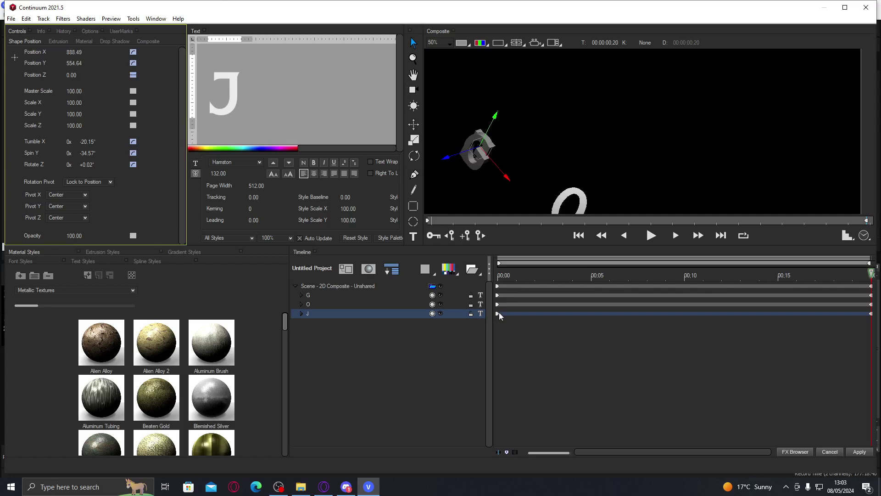
pyautogui.moveTo(484, 147); pyautogui.dragTo(656, 56)
pyautogui.click(90, 76)
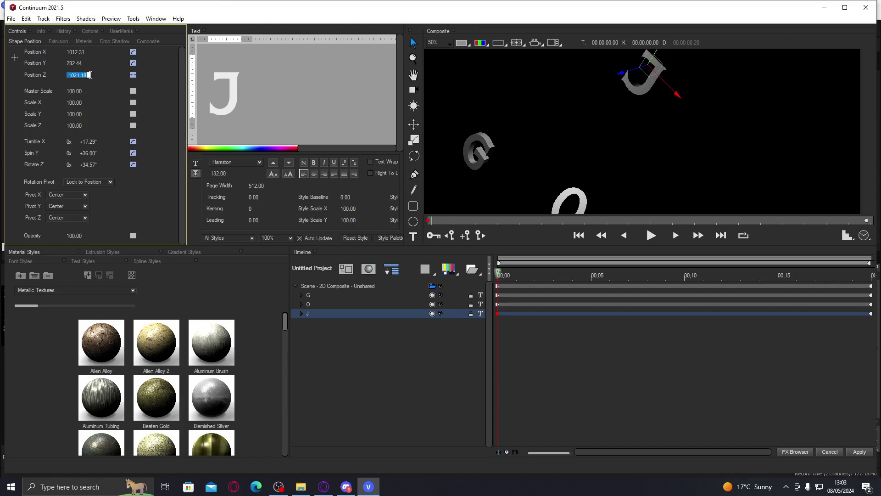
pyautogui.write('0')
pyautogui.press('Return')
pyautogui.moveTo(501, 275)
pyautogui.mouseDown()
pyautogui.moveTo(812, 274)
pyautogui.moveTo(516, 275)
pyautogui.mouseUp()
pyautogui.moveTo(747, 264); pyautogui.dragTo(833, 264)
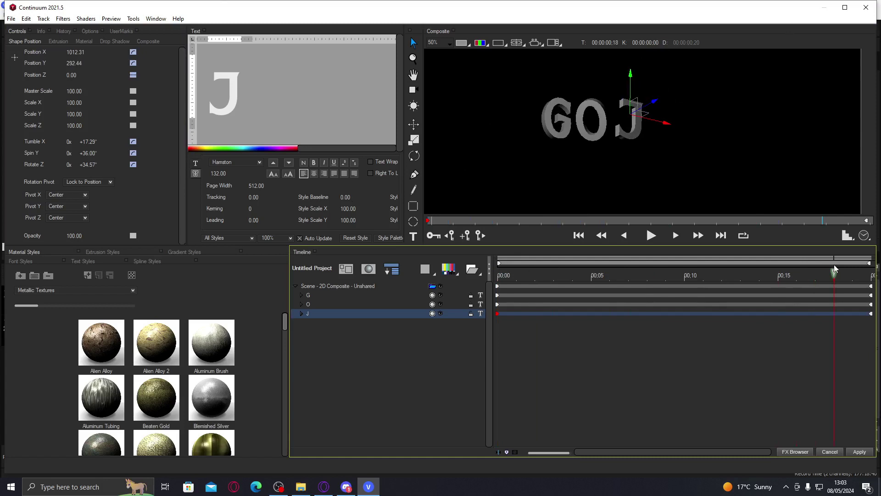
pyautogui.rightClick(335, 305)
# Duplicate the O track and move the copy below the J track.
pyautogui.click(363, 351)
pyautogui.moveTo(318, 315); pyautogui.dragTo(318, 327)
pyautogui.click(498, 323)
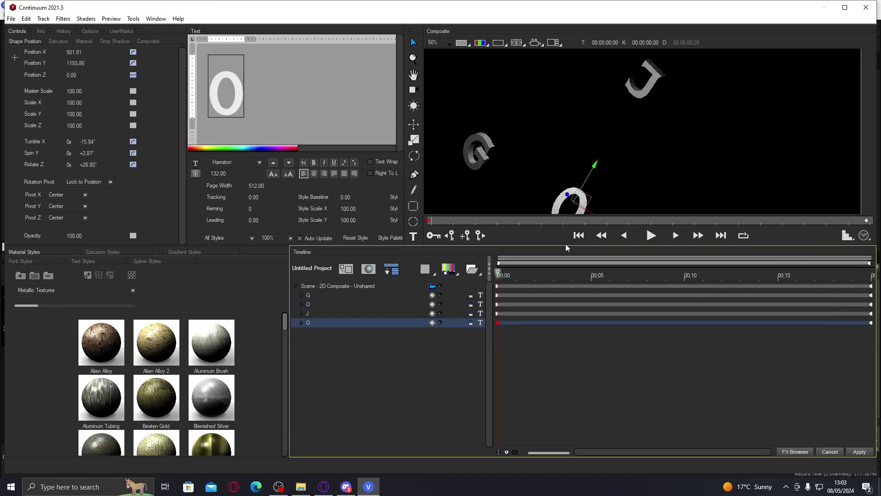
pyautogui.click(580, 200)
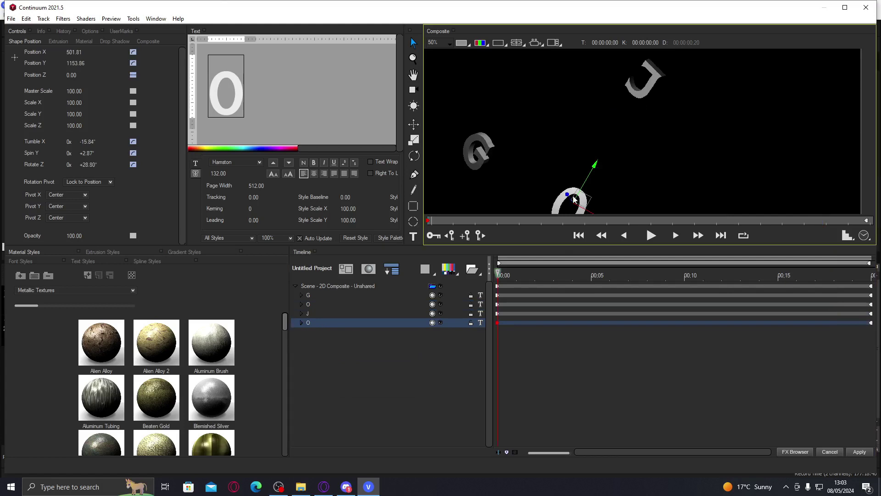
pyautogui.click(871, 322)
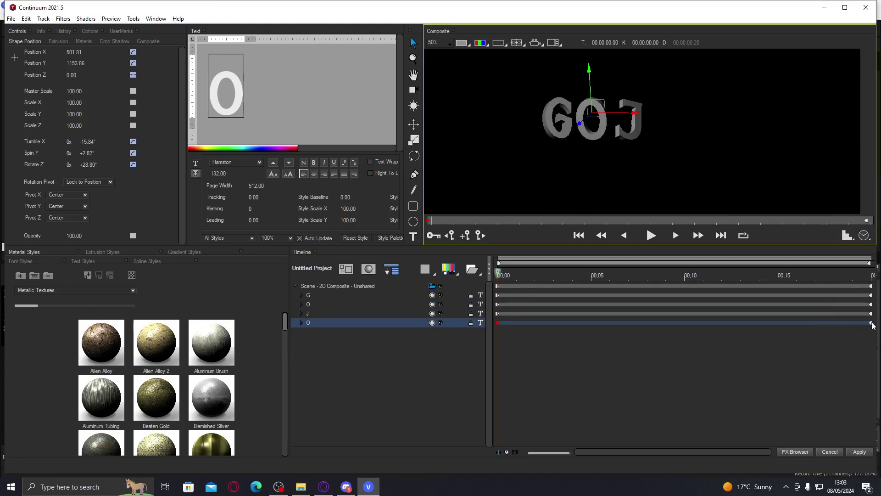
# At the end keyframe, slide the new O right of J to spell GOJO, depth 0.
pyautogui.click(90, 141)
pyautogui.moveTo(632, 107); pyautogui.dragTo(750, 103)
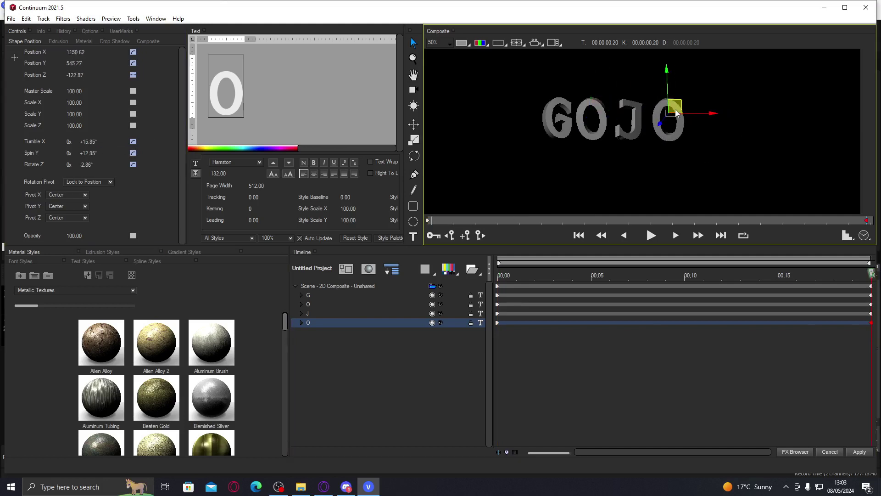
pyautogui.moveTo(671, 109); pyautogui.dragTo(667, 107)
pyautogui.click(78, 75)
pyautogui.write('0')
pyautogui.press('Return')
# Offset the O's start off to the right (X 2047.41, Y 586.86) and preview GOJO assembling.
pyautogui.click(497, 324)
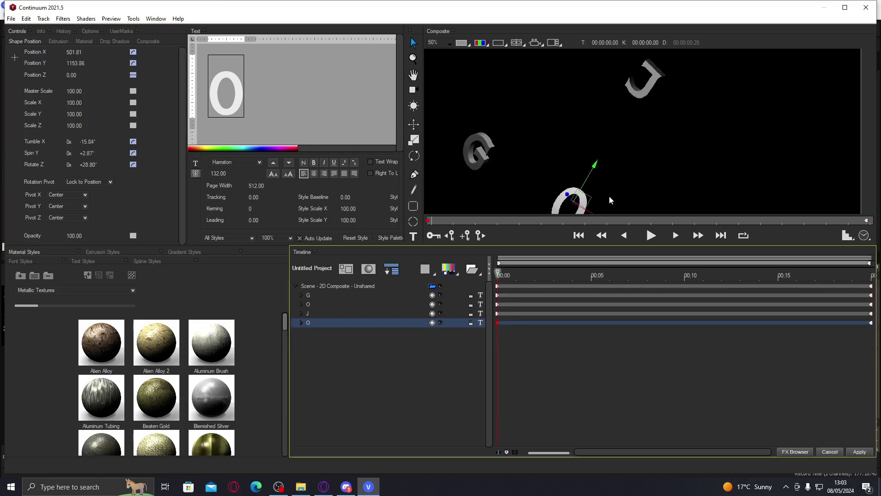
pyautogui.click(580, 198)
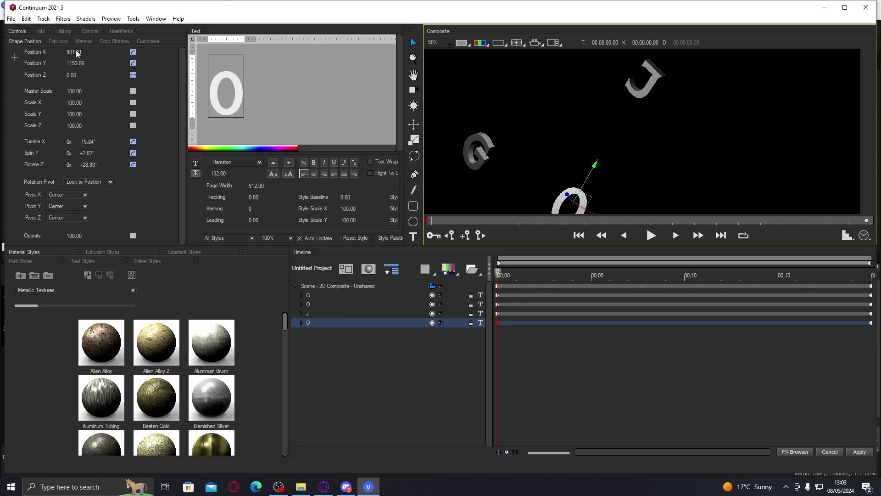
pyautogui.moveTo(77, 54); pyautogui.dragTo(74, 60)
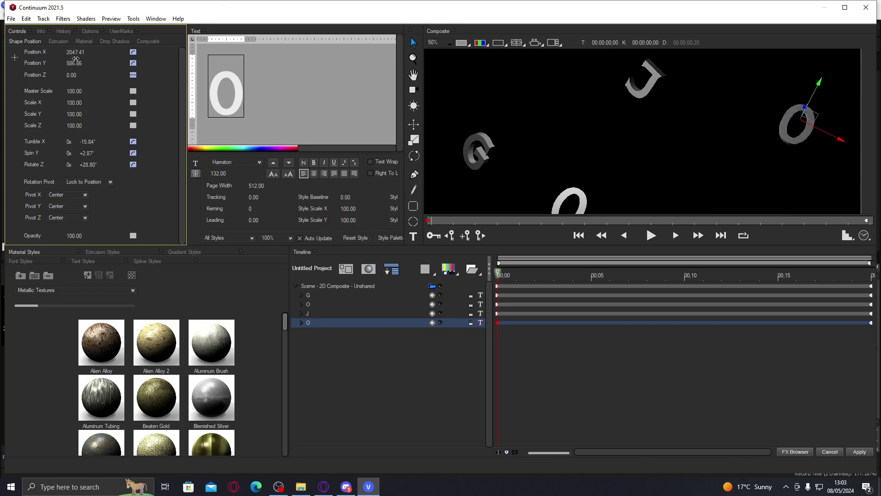
pyautogui.moveTo(500, 273); pyautogui.dragTo(740, 274)
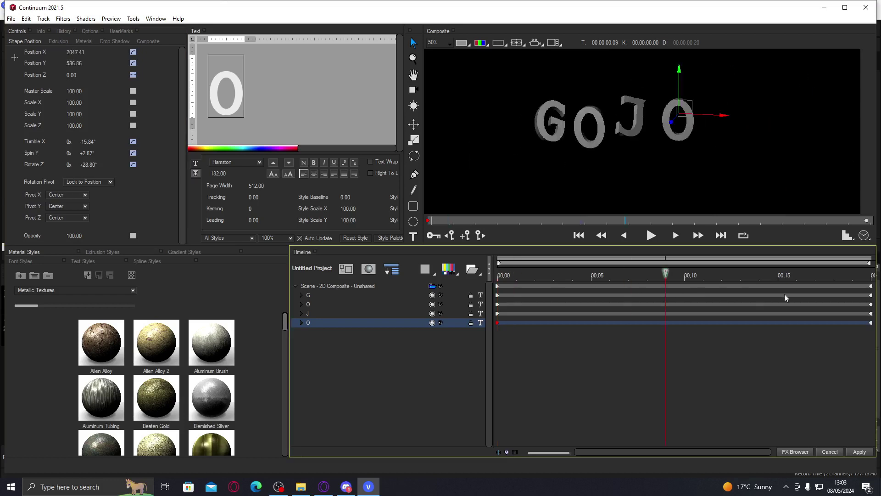
pyautogui.click(651, 235)
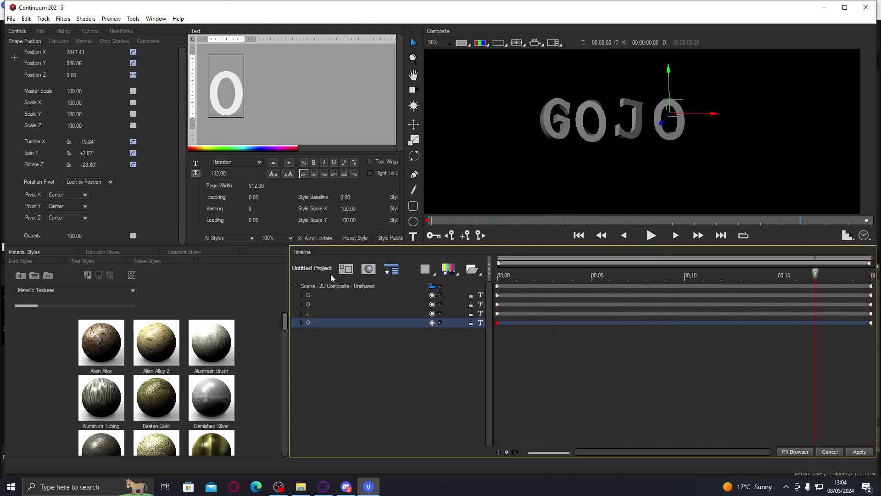
# Duplicate the G and first O letter tracks.
pyautogui.click(315, 296)
pyautogui.rightClick(315, 296)
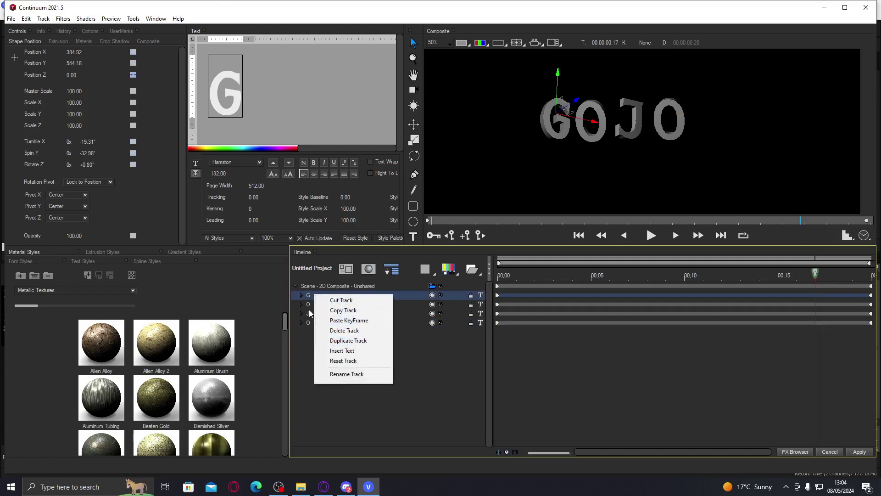
pyautogui.click(360, 345)
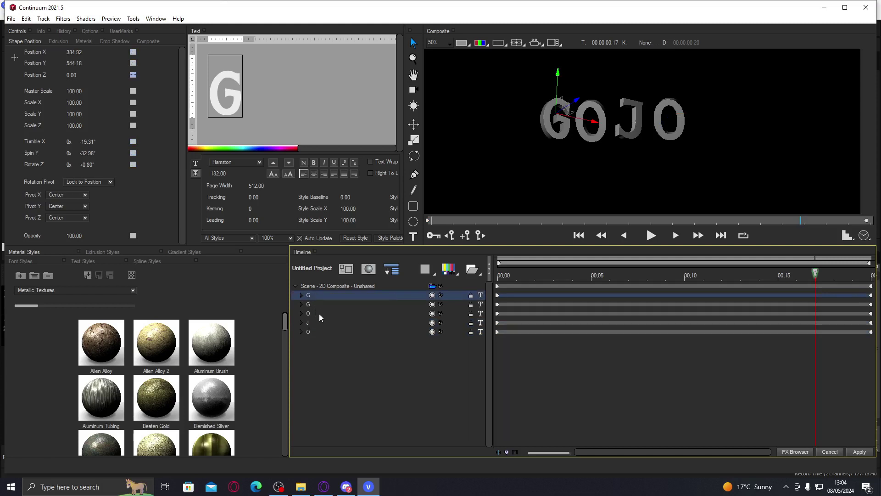
pyautogui.click(320, 314)
pyautogui.rightClick(321, 313)
pyautogui.click(358, 360)
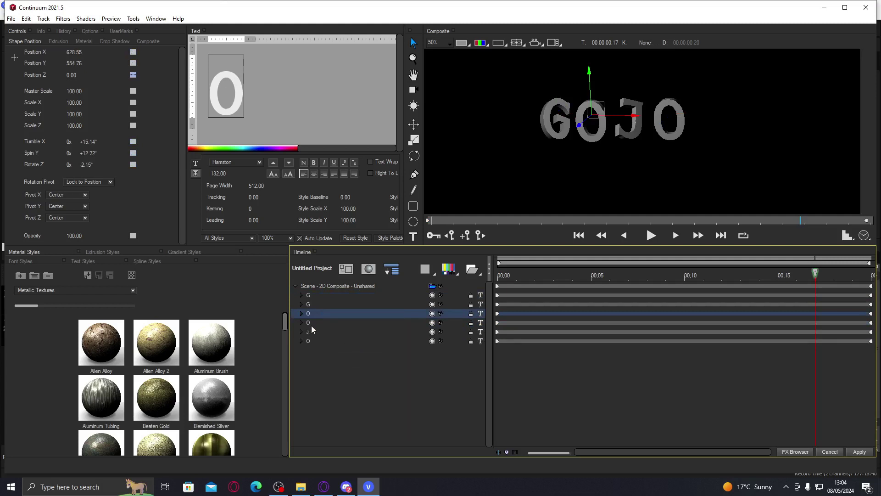
# Duplicate the J and last O tracks, giving eight tracks: G, G, O, O, J, J, O, O.
pyautogui.click(313, 330)
pyautogui.rightClick(313, 330)
pyautogui.click(343, 378)
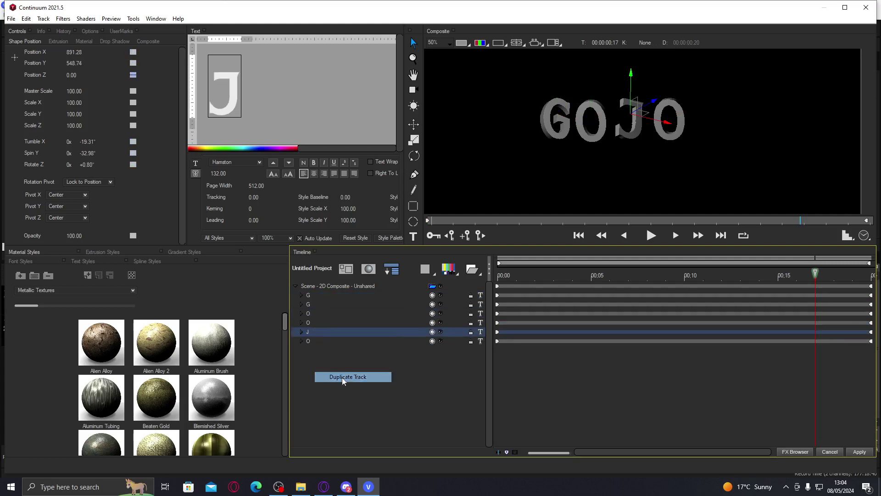
pyautogui.click(319, 350)
pyautogui.rightClick(318, 350)
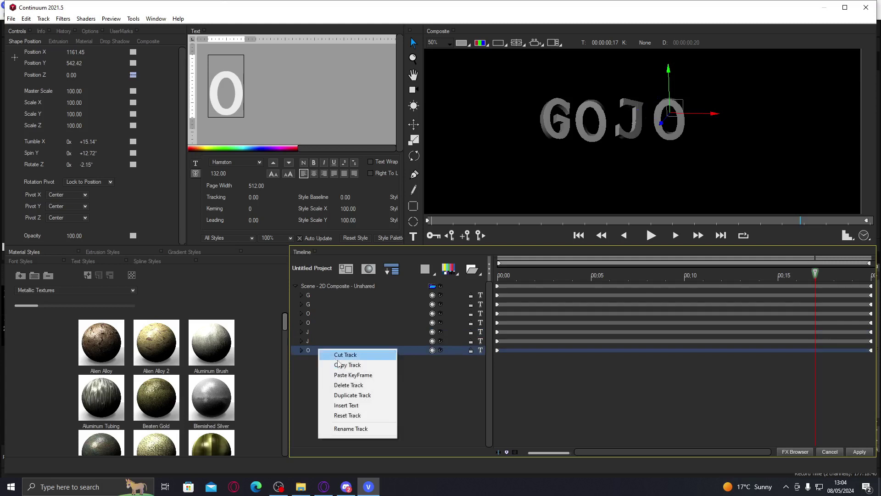
pyautogui.click(359, 395)
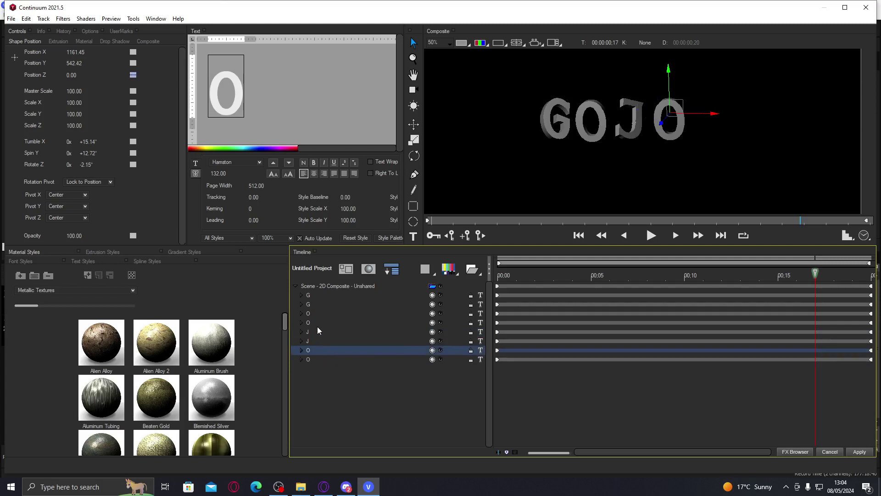
pyautogui.click(315, 296)
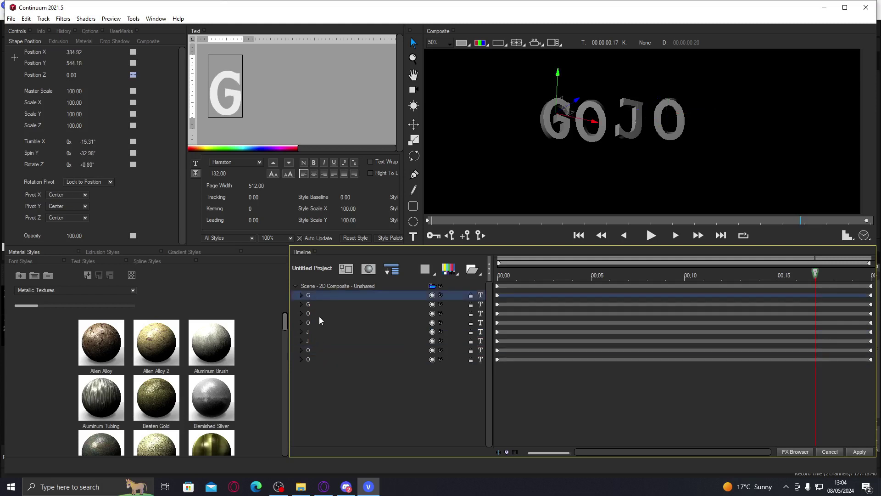
pyautogui.click(319, 314)
pyautogui.click(309, 296)
# Make the G letter outline-only with its fill off, and switch the scene to 3D rendering.
pyautogui.click(195, 173)
pyautogui.click(212, 173)
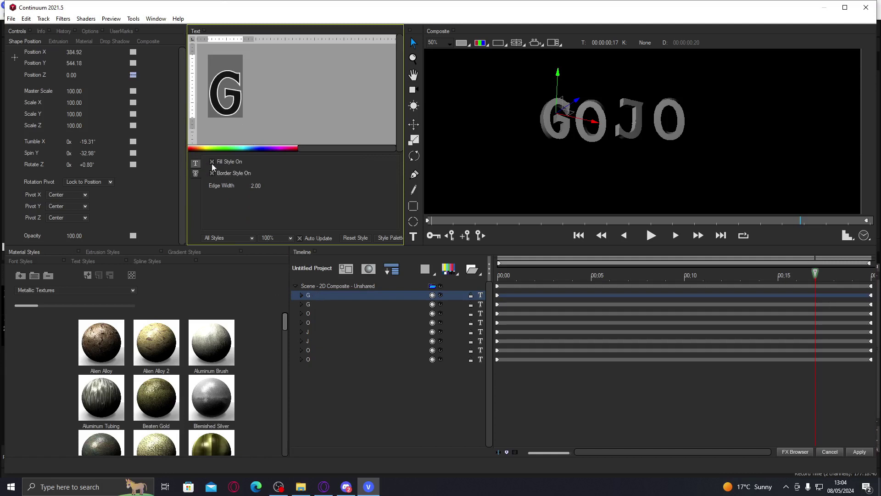
pyautogui.click(211, 162)
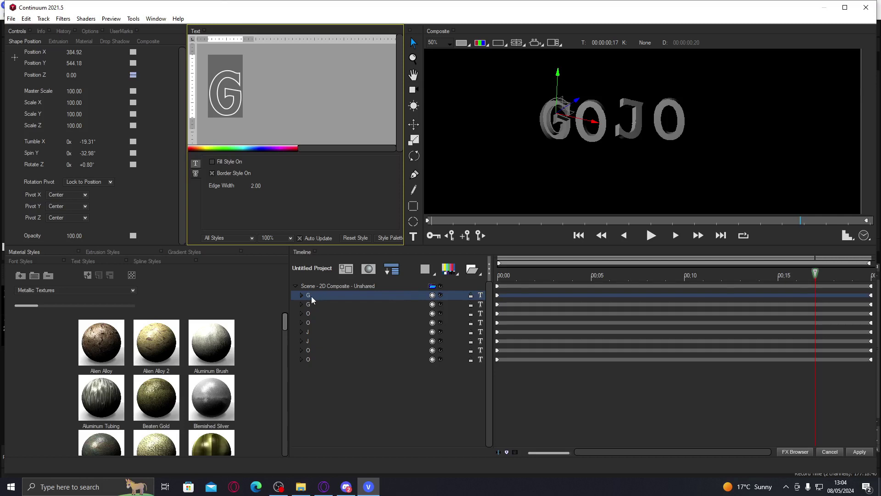
pyautogui.rightClick(351, 285)
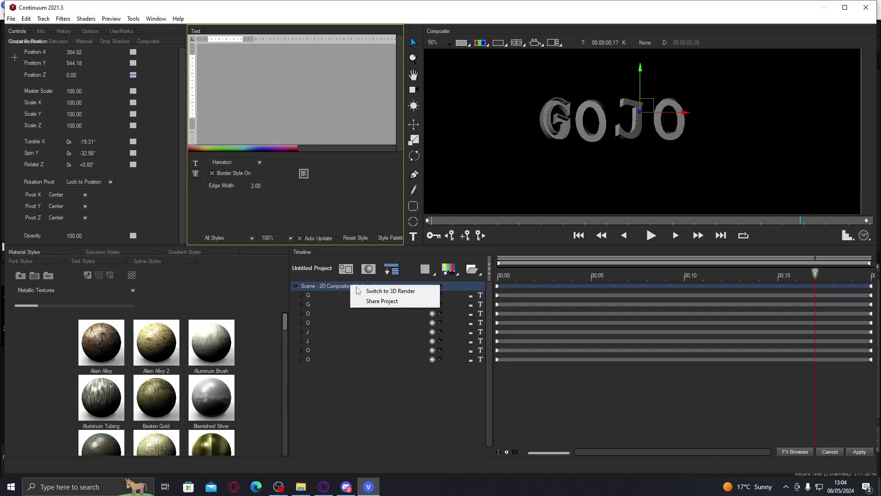
pyautogui.click(389, 293)
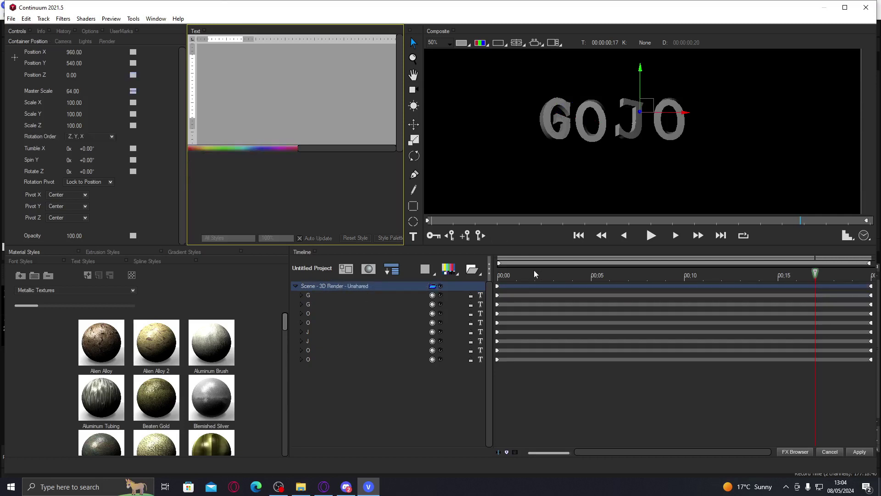
# Turn off the first O's solid fill and give it an outline border.
pyautogui.click(314, 313)
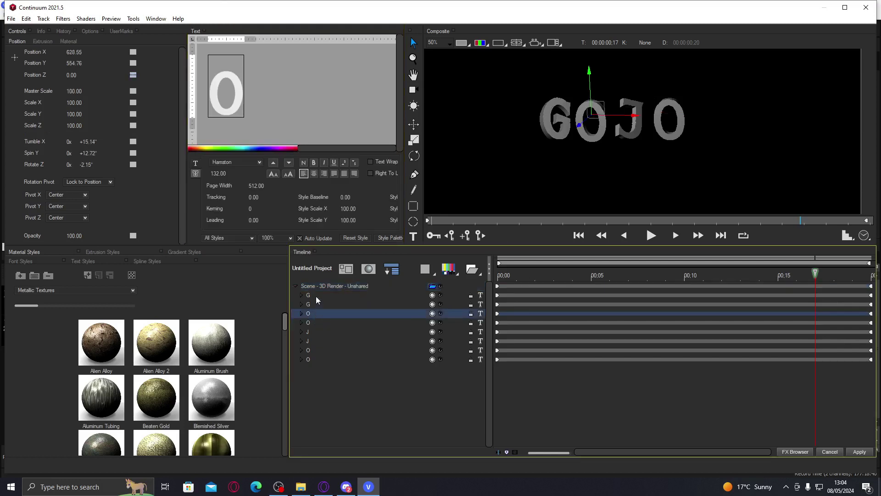
pyautogui.click(315, 295)
pyautogui.click(317, 313)
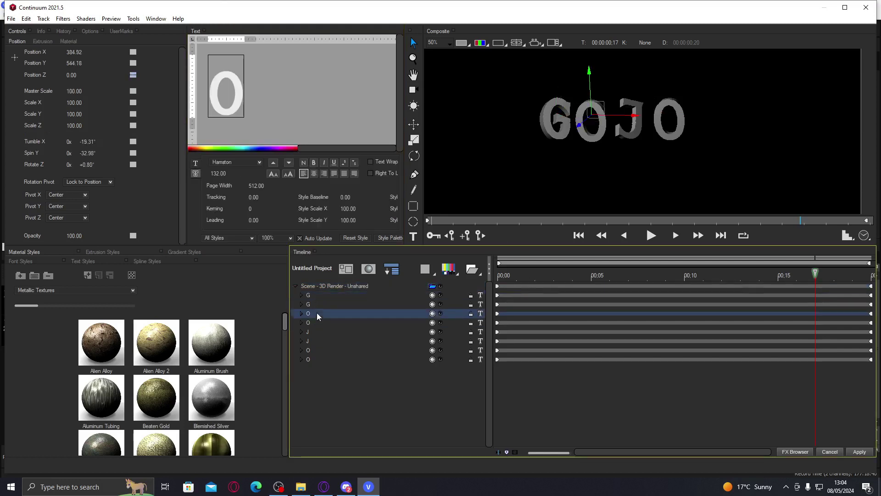
pyautogui.click(196, 174)
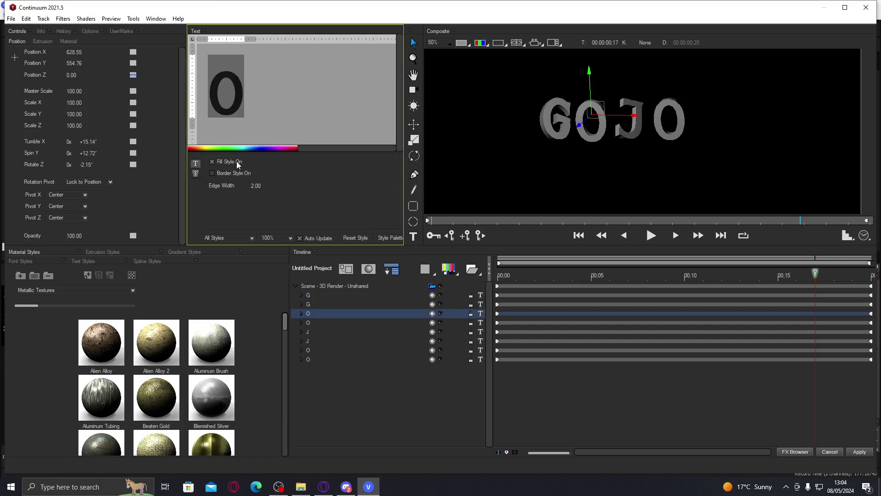
pyautogui.click(211, 173)
pyautogui.click(212, 162)
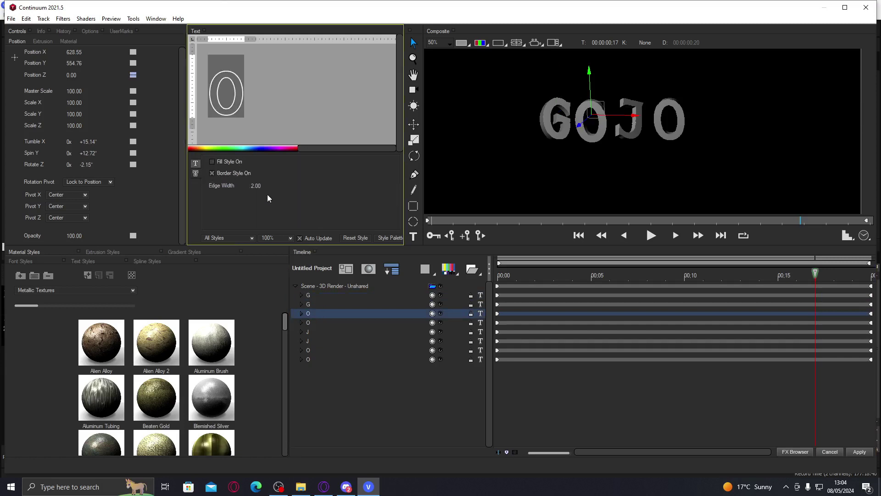
# Make the J and the last O outline-only by removing their solid fill.
pyautogui.click(315, 332)
pyautogui.click(196, 173)
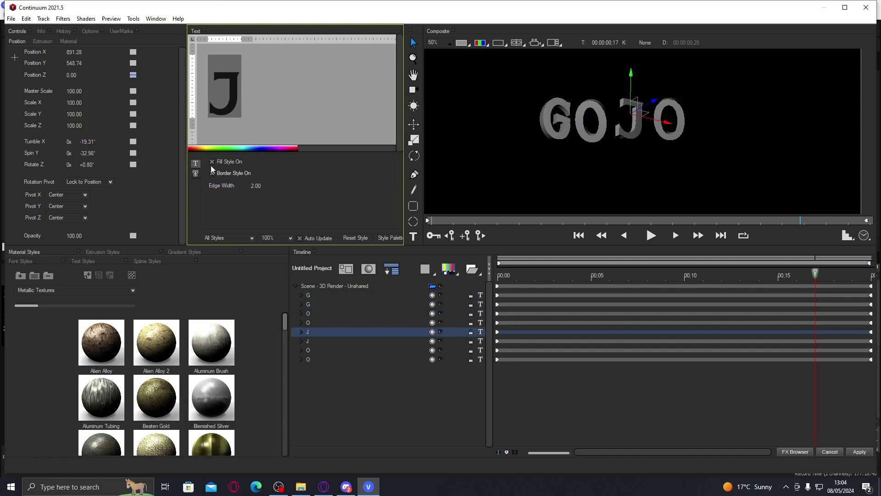
pyautogui.click(212, 173)
pyautogui.click(211, 161)
pyautogui.click(317, 350)
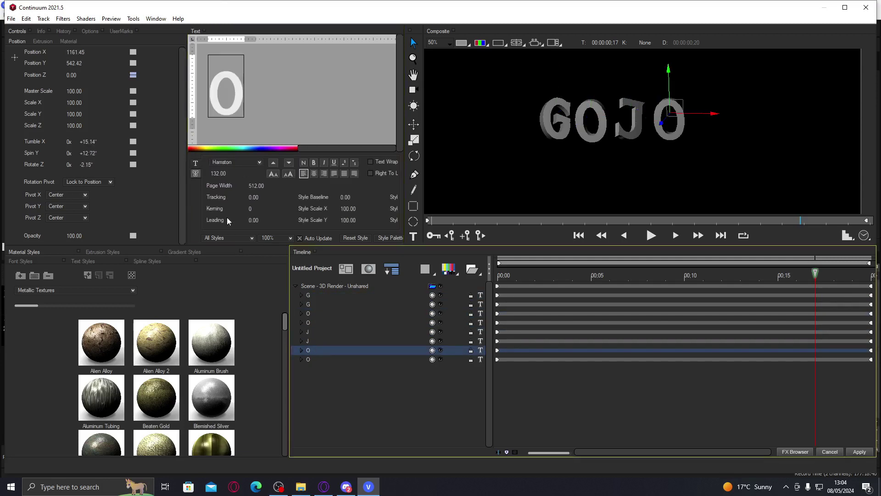
pyautogui.click(196, 173)
pyautogui.click(213, 163)
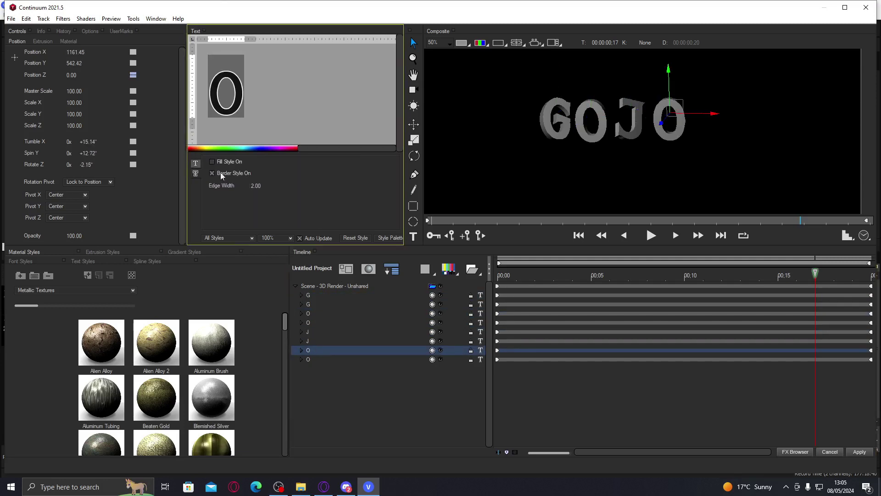
pyautogui.click(316, 303)
# Apply the Metallic Textures Chrome material to the expanded last O layer.
pyautogui.moveTo(610, 275); pyautogui.dragTo(761, 300)
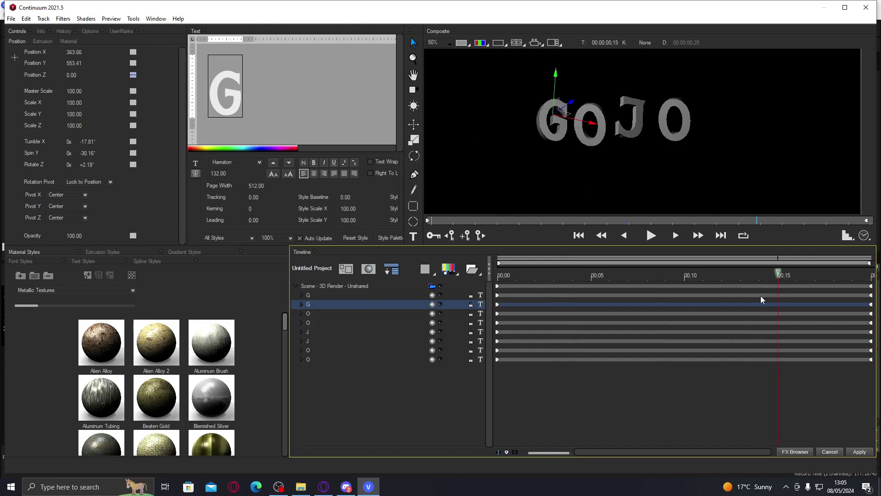
pyautogui.click(325, 359)
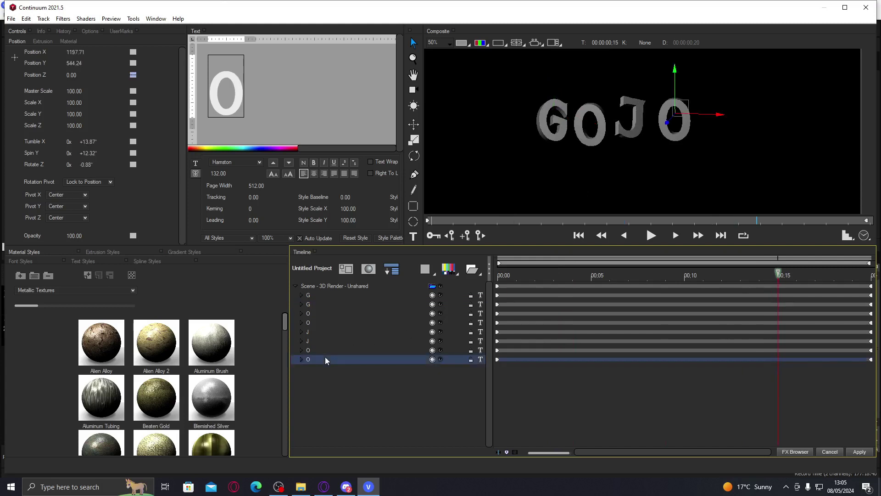
pyautogui.click(301, 359)
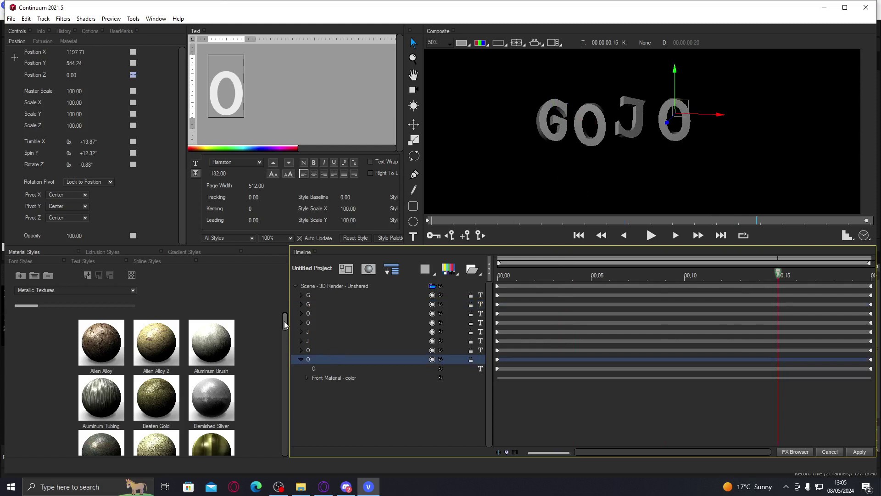
pyautogui.click(70, 290)
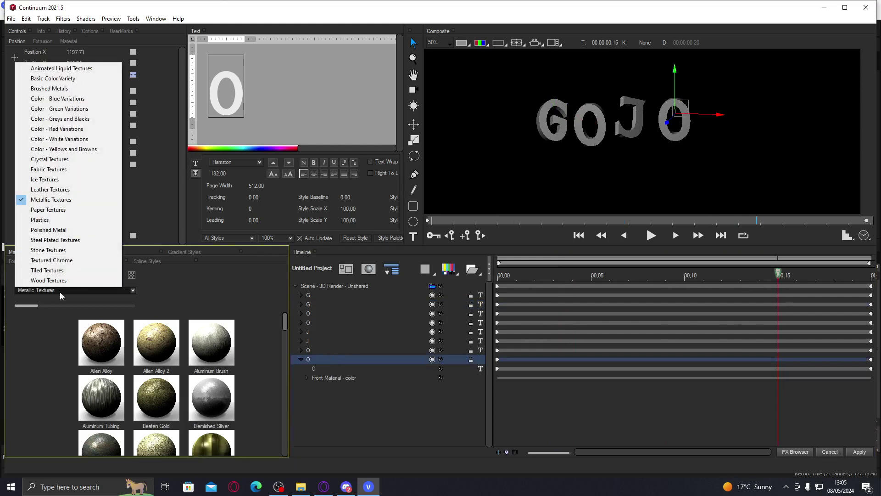
pyautogui.click(56, 200)
pyautogui.moveTo(284, 323); pyautogui.dragTo(285, 363)
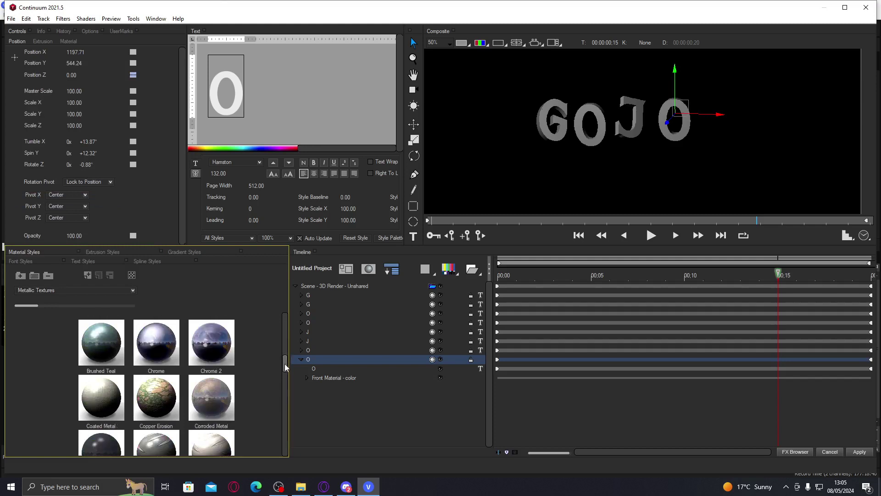
pyautogui.moveTo(156, 345); pyautogui.dragTo(370, 361)
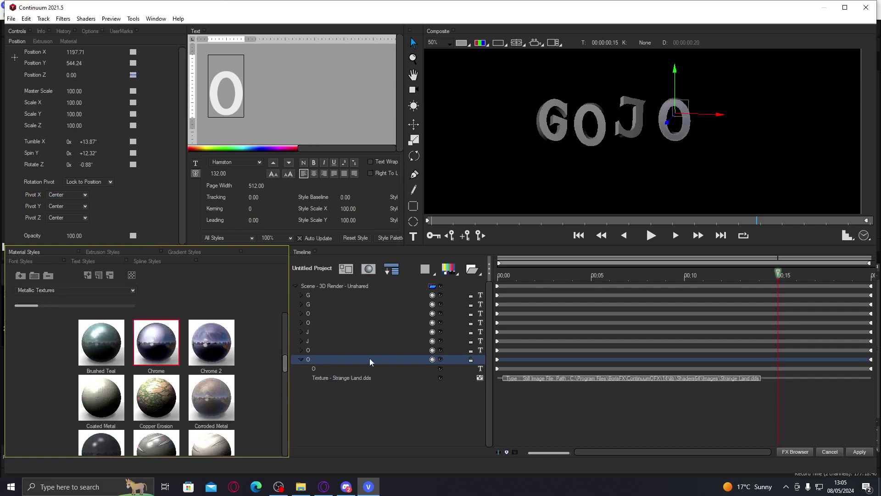
# Preview the letters animating to about 00:14 and inspect the O's texture source options.
pyautogui.click(311, 340)
pyautogui.click(313, 322)
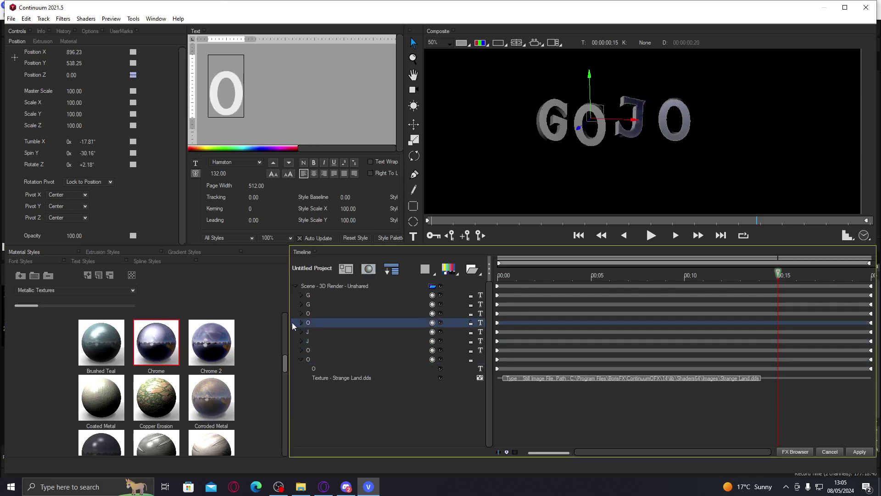
pyautogui.click(312, 305)
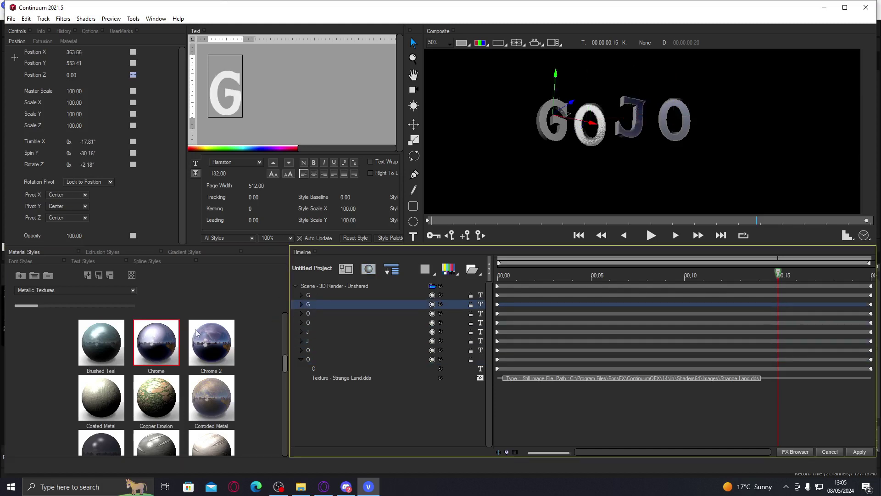
pyautogui.moveTo(666, 276); pyautogui.dragTo(767, 278)
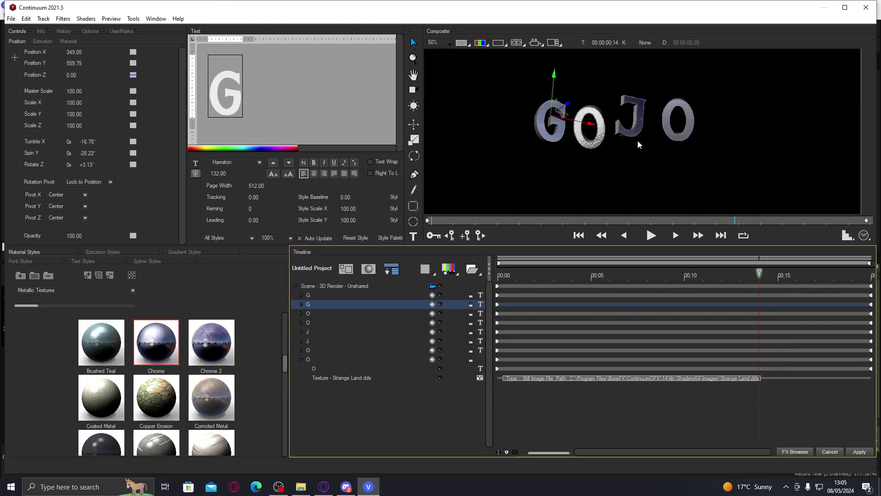
pyautogui.click(328, 370)
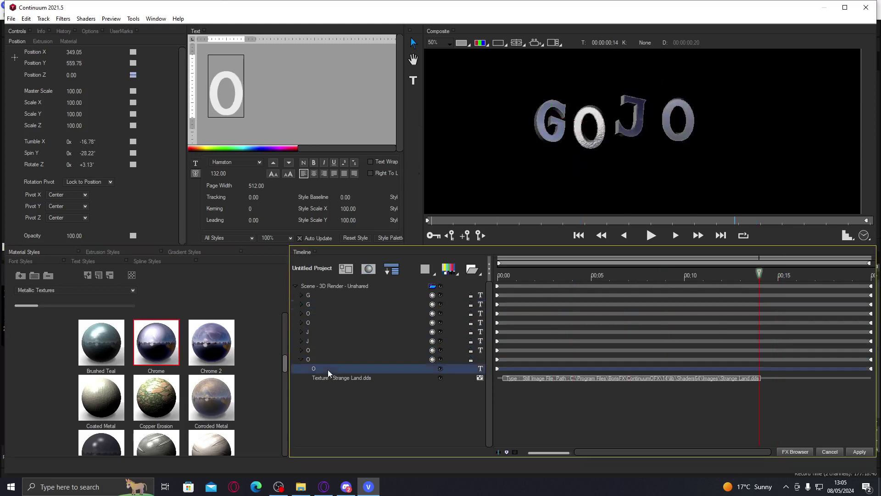
pyautogui.click(481, 380)
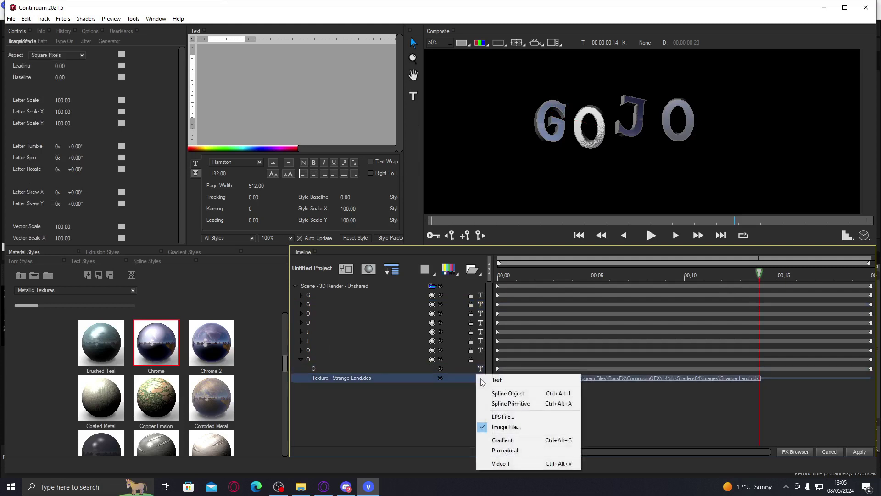
pyautogui.click(361, 375)
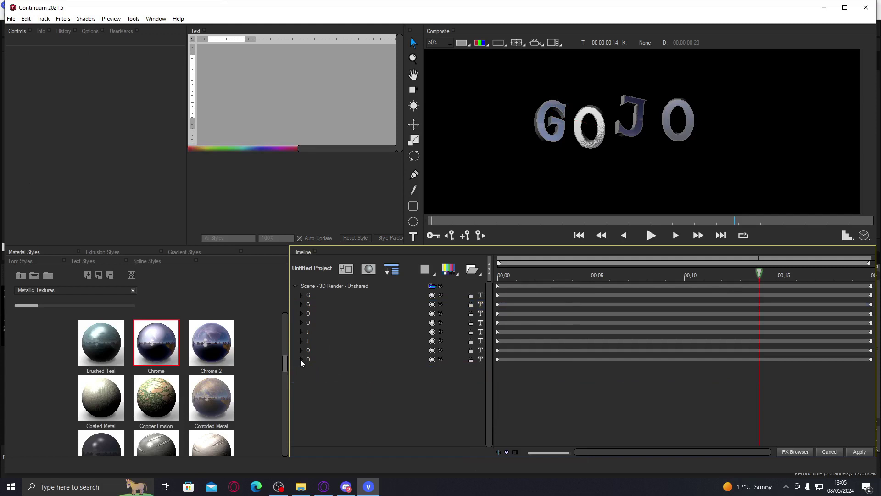
# Load images.png from Downloads > Textures as the last O's texture.
pyautogui.click(480, 379)
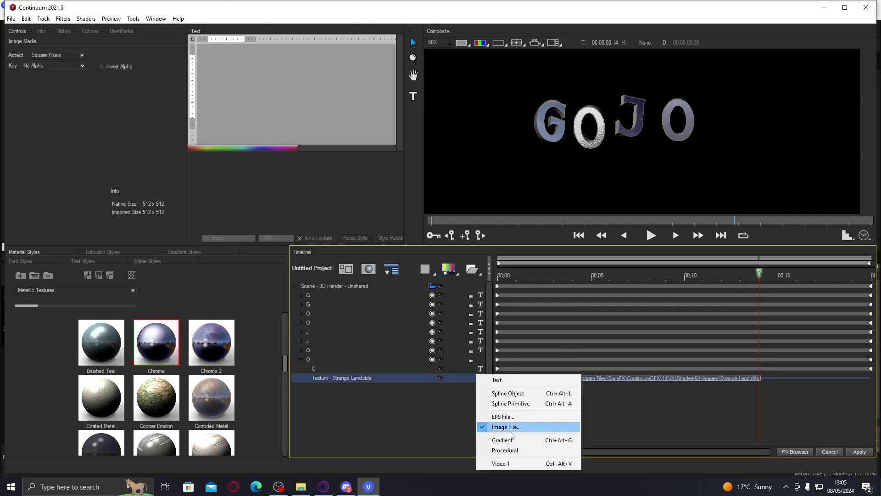
pyautogui.click(510, 428)
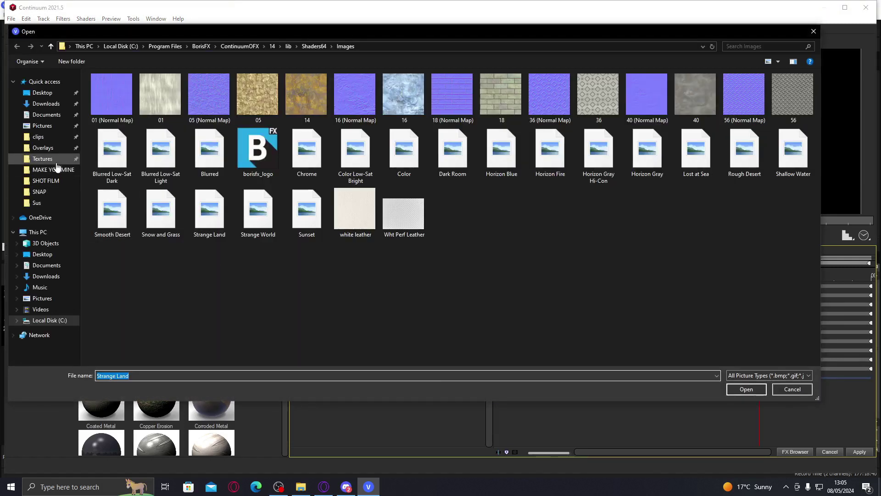
pyautogui.click(57, 162)
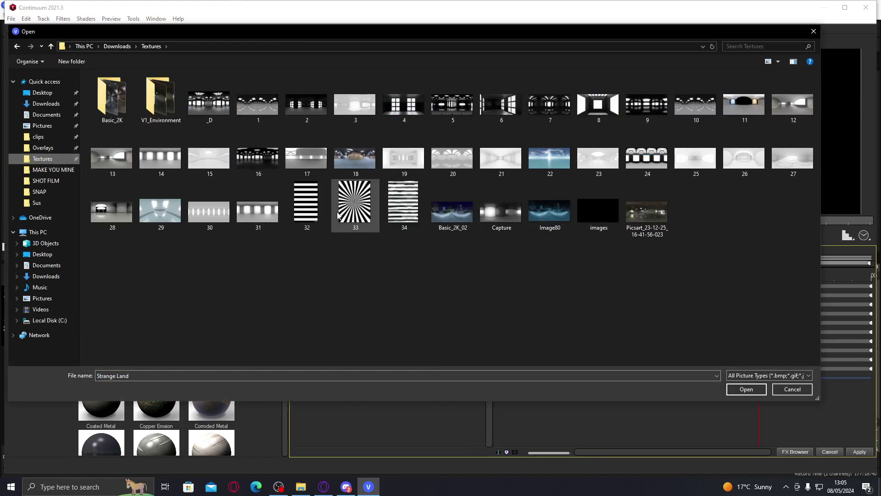
pyautogui.doubleClick(112, 99)
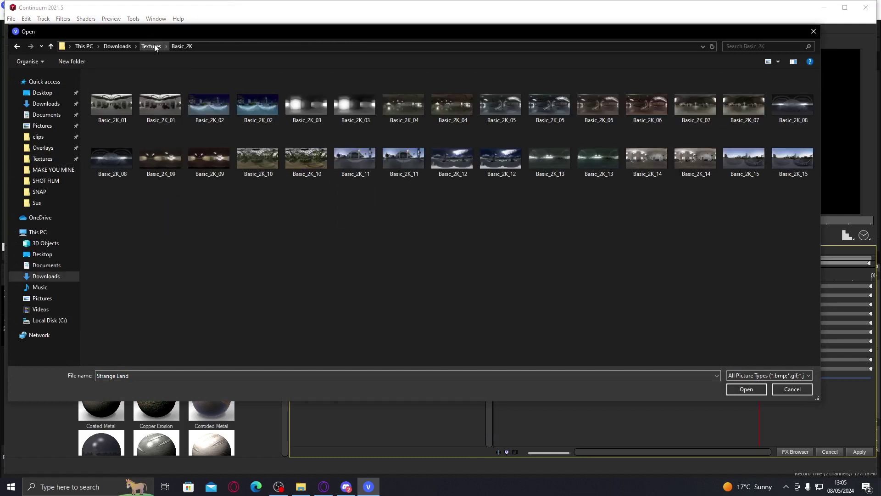
pyautogui.click(152, 47)
pyautogui.doubleClick(160, 105)
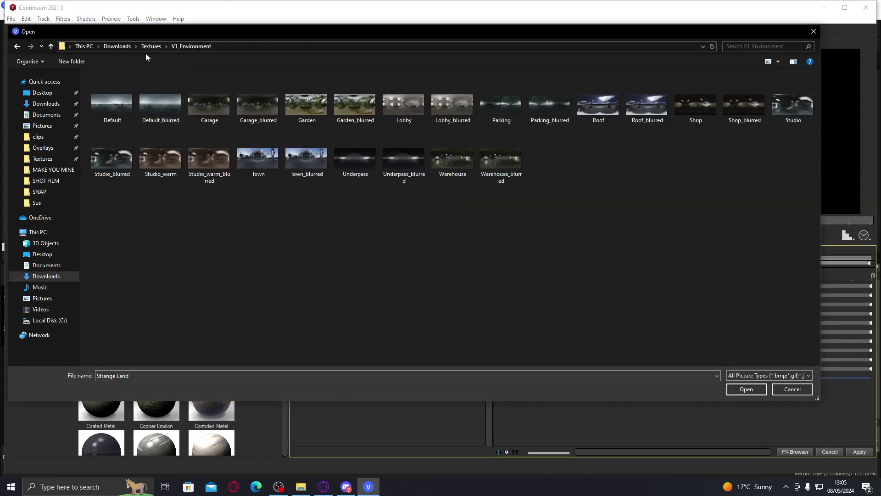
pyautogui.click(149, 48)
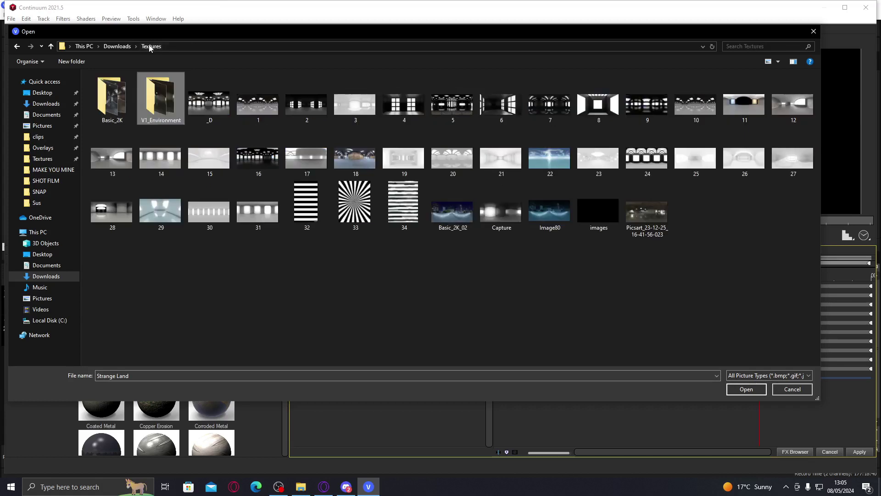
pyautogui.doubleClick(151, 114)
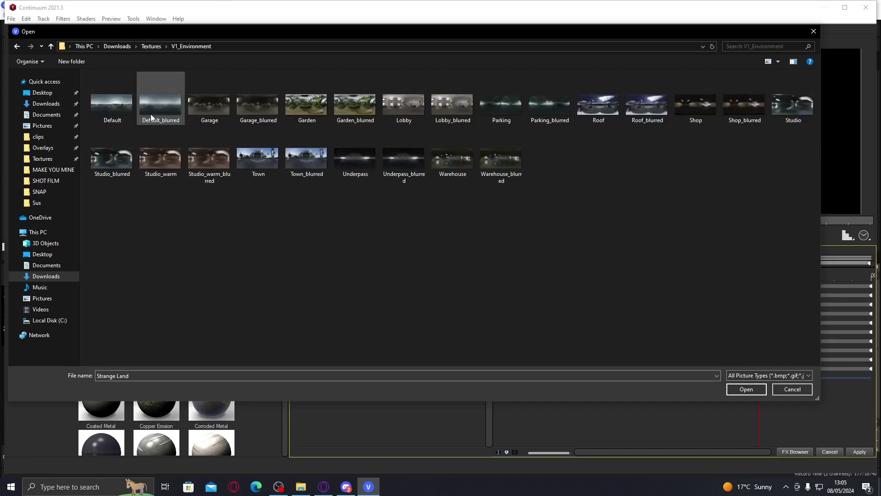
pyautogui.click(156, 48)
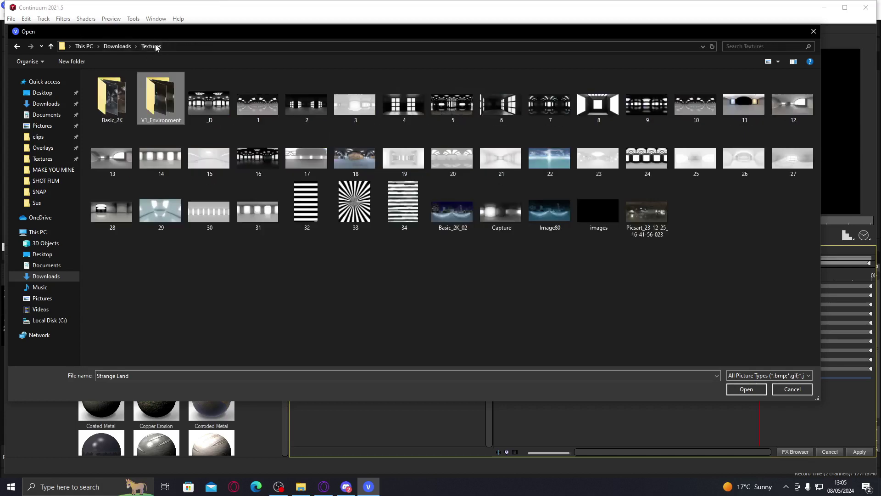
pyautogui.doubleClick(605, 208)
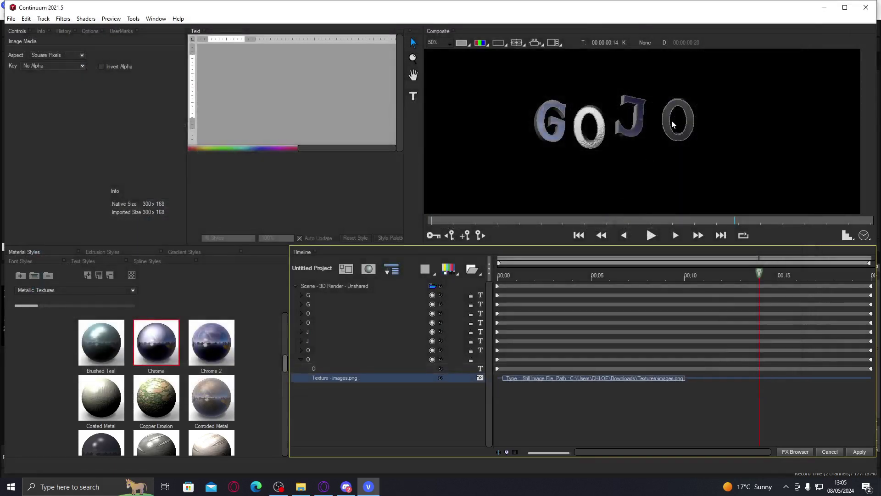
# Give the J letter the same images.png texture.
pyautogui.click(301, 359)
pyautogui.click(301, 341)
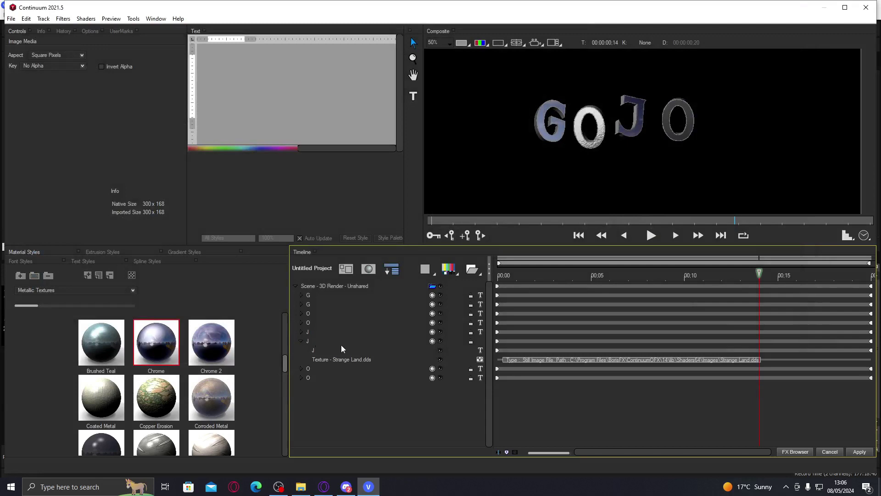
pyautogui.click(480, 360)
pyautogui.click(498, 409)
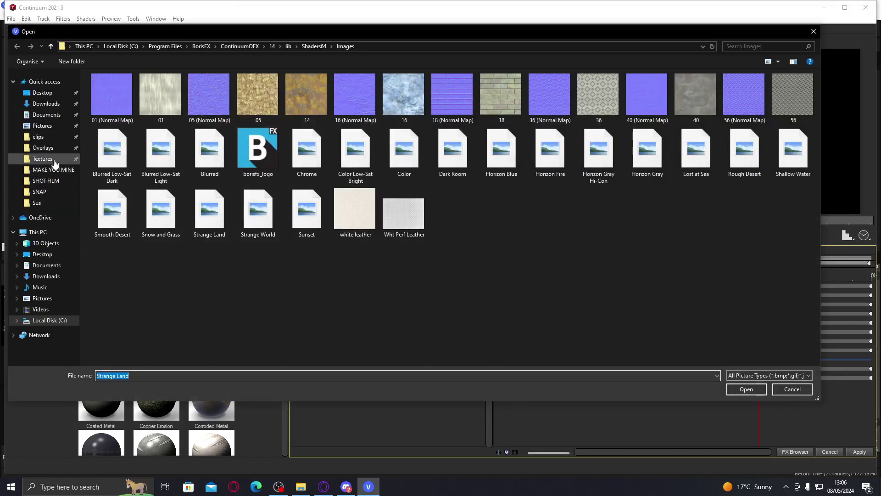
pyautogui.click(46, 159)
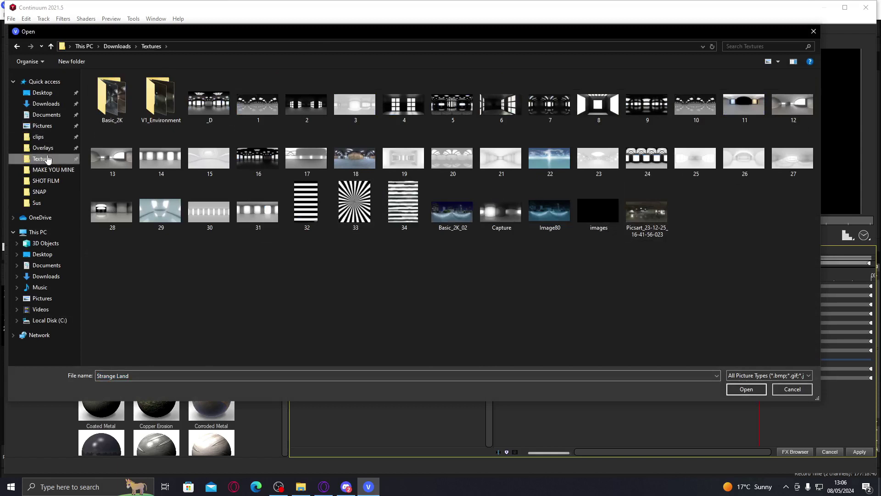
pyautogui.doubleClick(599, 211)
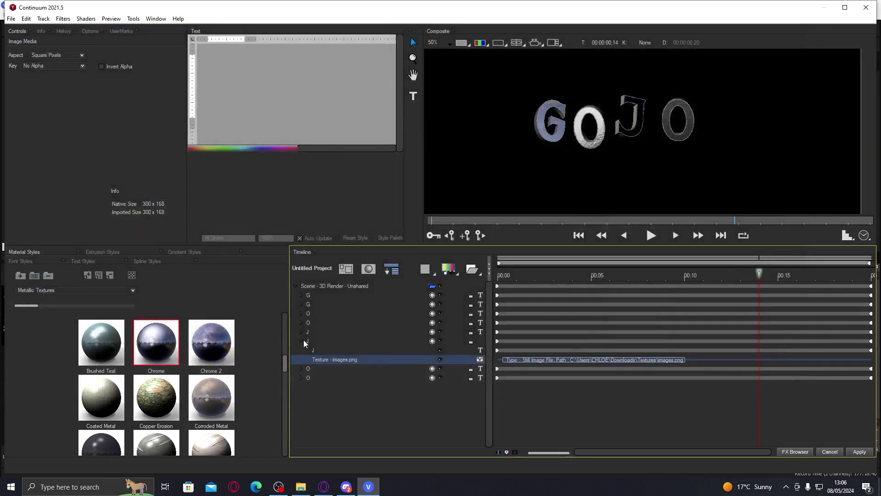
pyautogui.click(301, 341)
# Apply images.png as the texture for the other O layer.
pyautogui.click(301, 322)
pyautogui.rightClick(479, 341)
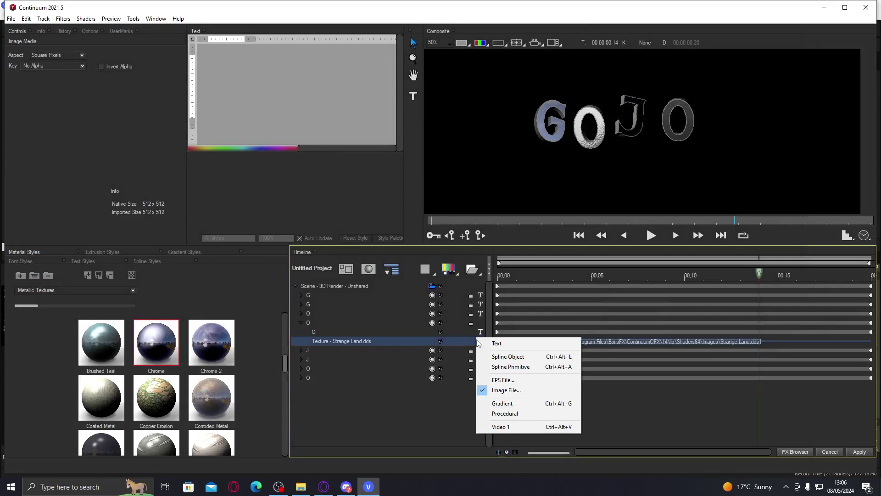
pyautogui.click(494, 390)
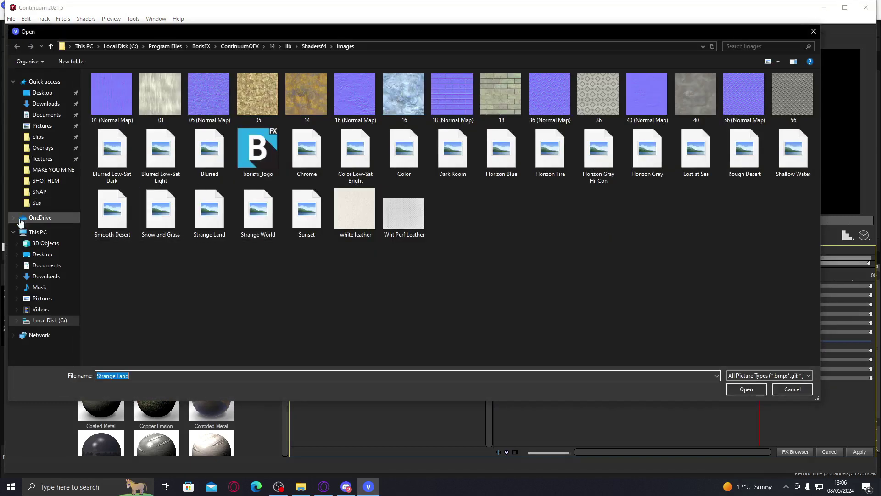
pyautogui.click(54, 160)
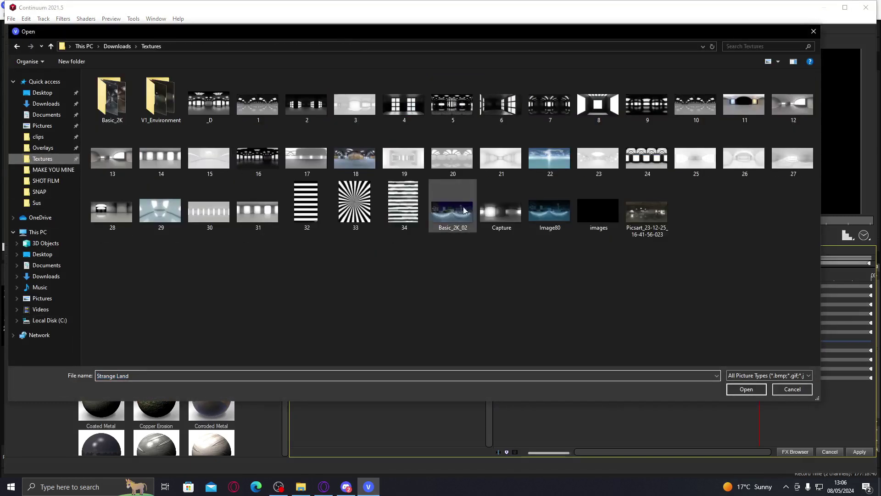
pyautogui.doubleClick(604, 219)
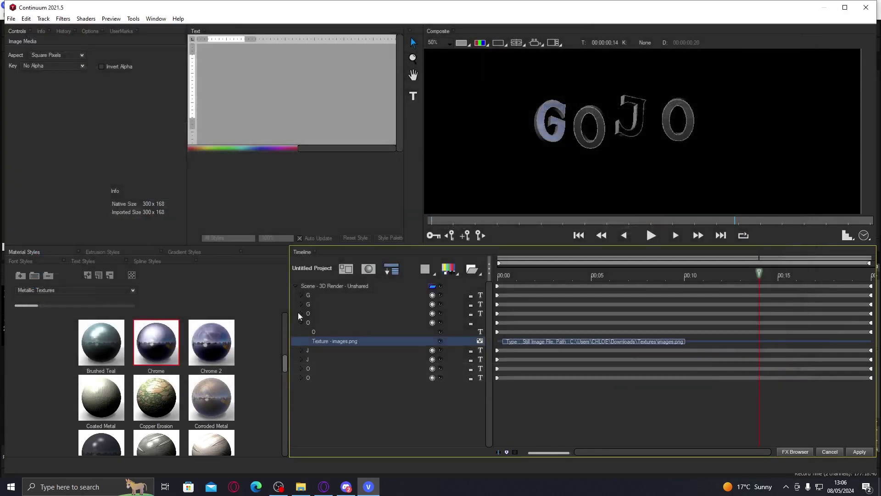
pyautogui.click(300, 323)
# Apply images.png to the second G layer and preview the letters flying together.
pyautogui.click(300, 304)
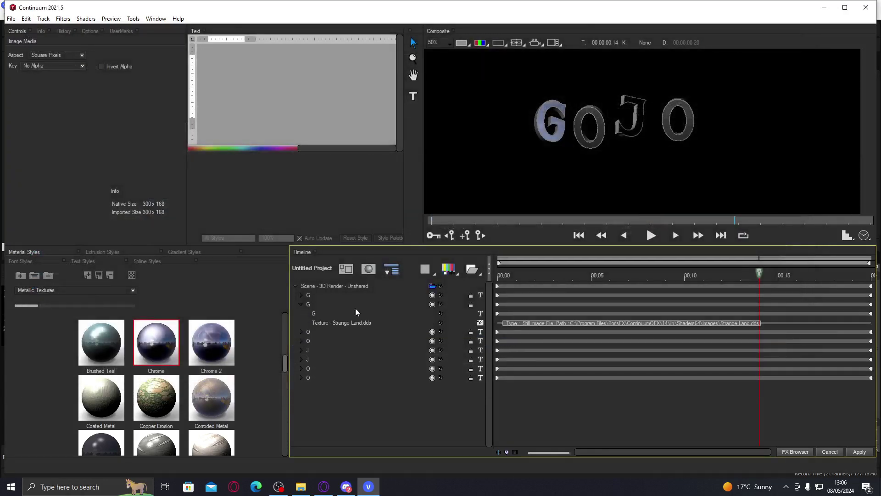
pyautogui.click(480, 322)
pyautogui.click(505, 370)
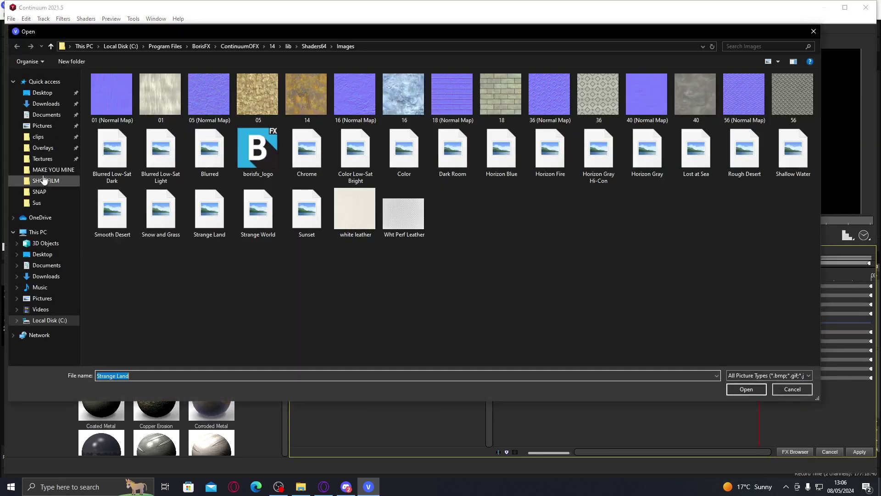
pyautogui.click(42, 159)
pyautogui.click(590, 219)
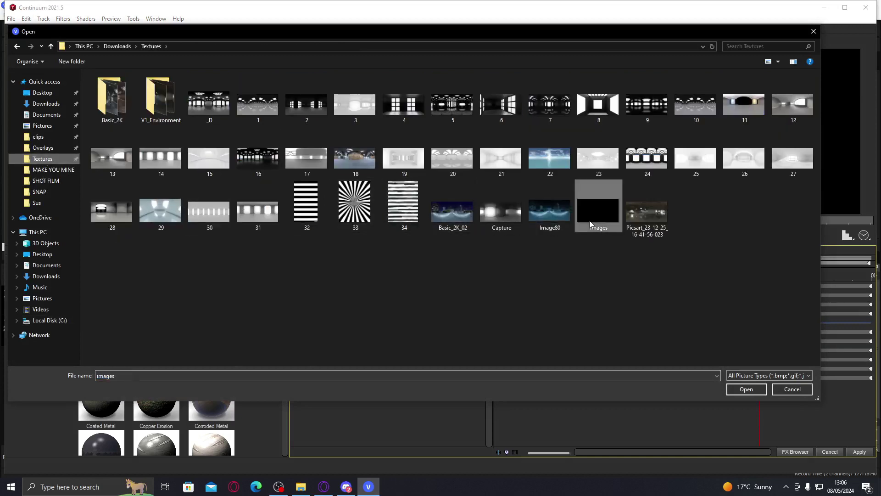
pyautogui.doubleClick(589, 220)
pyautogui.click(610, 274)
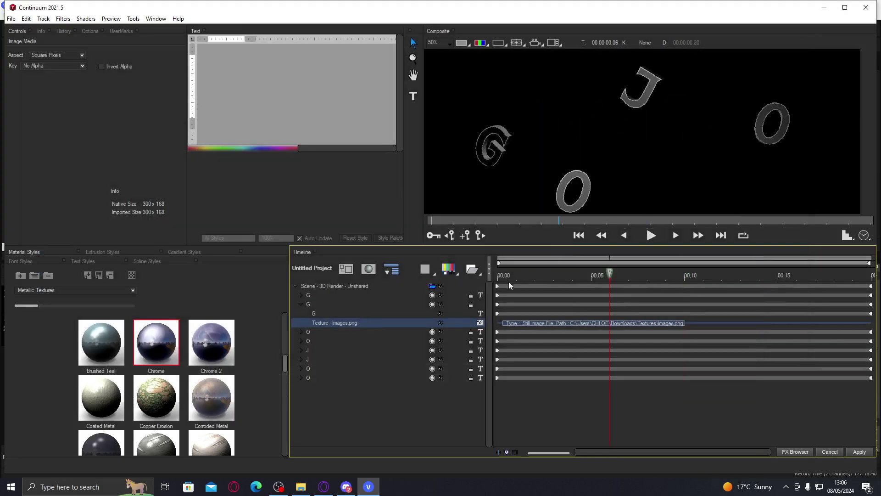
pyautogui.moveTo(509, 282); pyautogui.dragTo(816, 274)
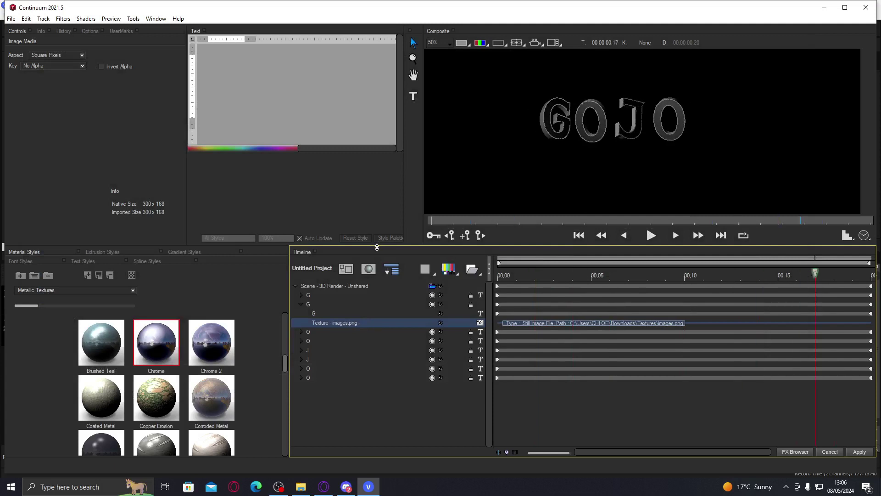
# Apply the Chrome 2 metallic material to the first G letter layer.
pyautogui.click(300, 303)
pyautogui.click(333, 294)
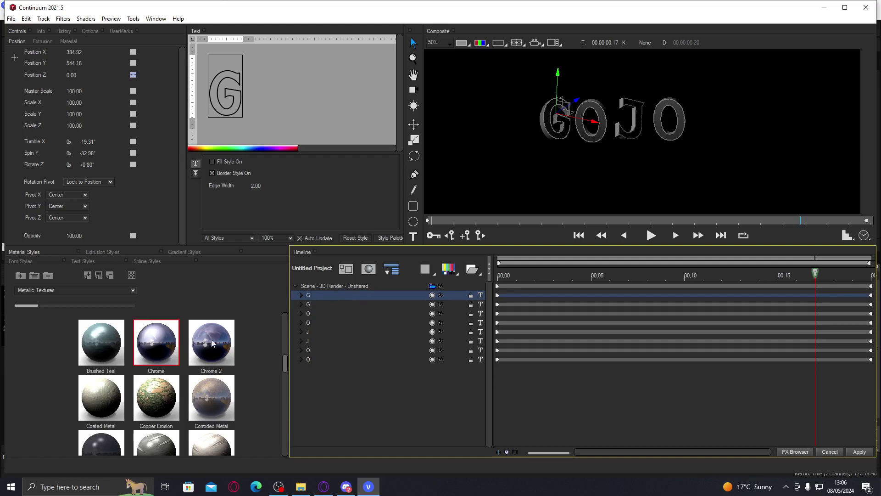
pyautogui.moveTo(213, 342); pyautogui.dragTo(310, 317)
# Apply the Chrome material to the first O, J and last O letter layers.
pyautogui.click(317, 314)
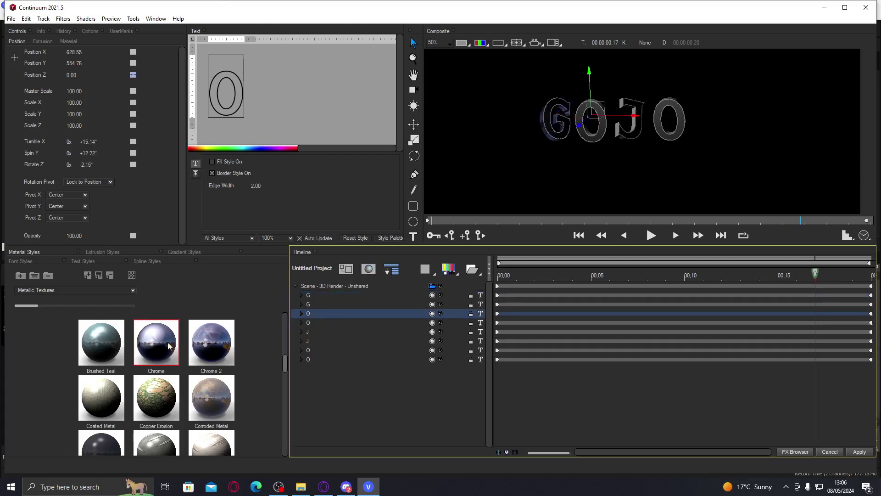
pyautogui.click(156, 348)
pyautogui.click(321, 331)
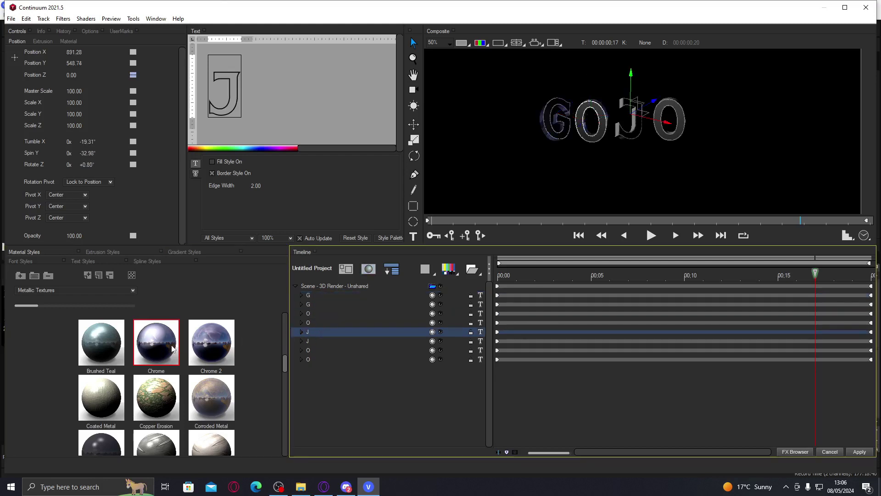
pyautogui.click(172, 348)
pyautogui.click(318, 350)
pyautogui.click(155, 350)
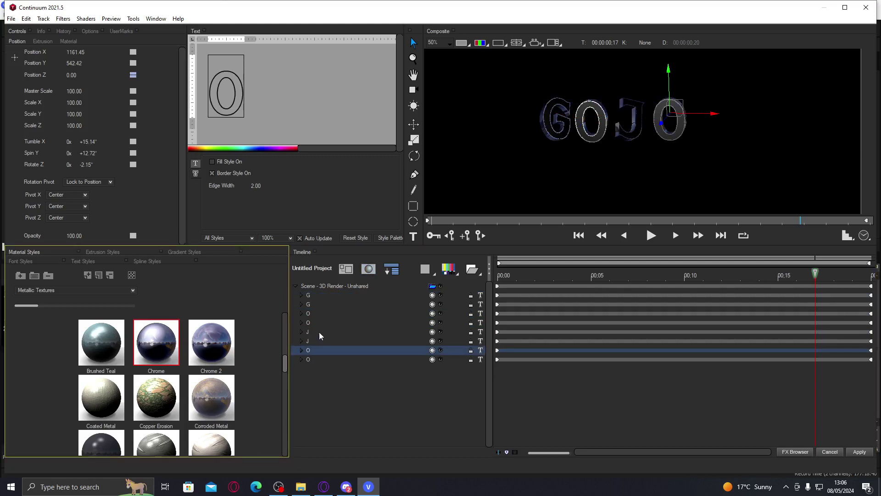
pyautogui.click(316, 313)
pyautogui.click(158, 342)
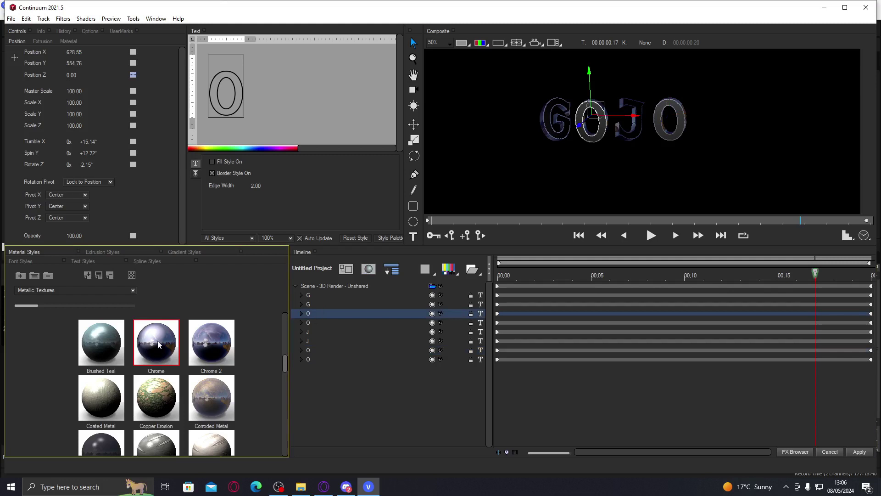
pyautogui.moveTo(635, 277); pyautogui.dragTo(759, 277)
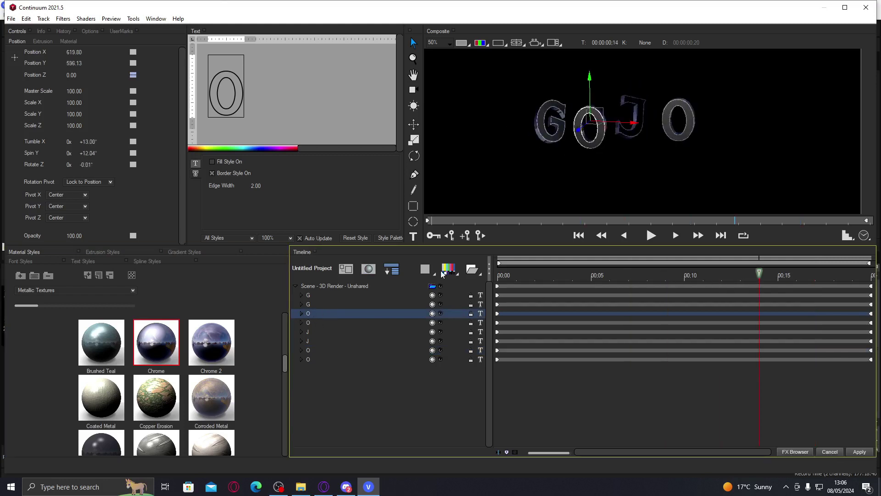
pyautogui.click(301, 295)
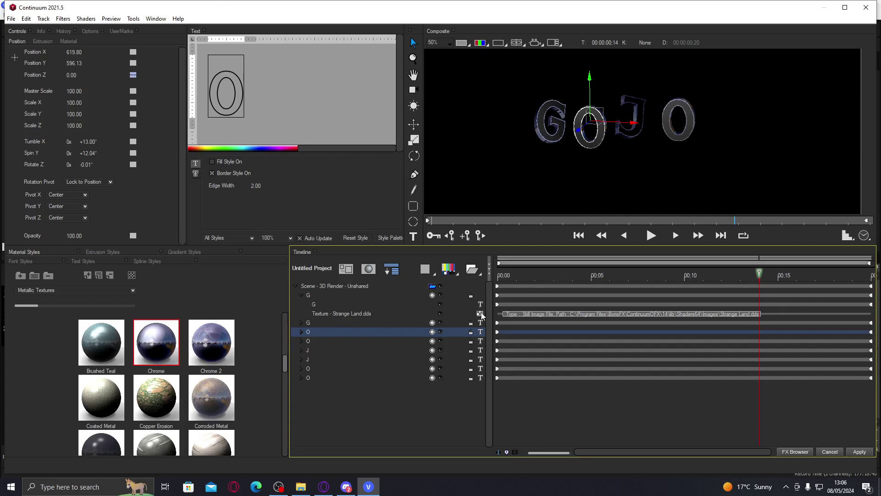
pyautogui.click(480, 314)
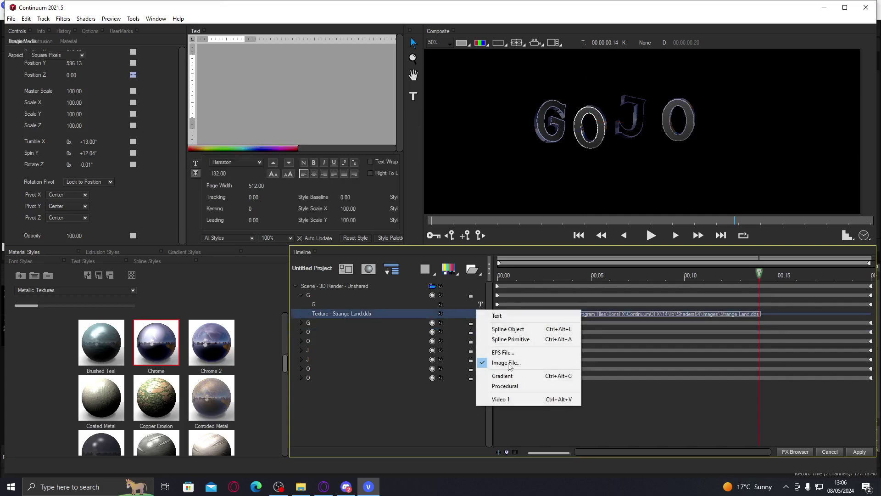
pyautogui.click(507, 363)
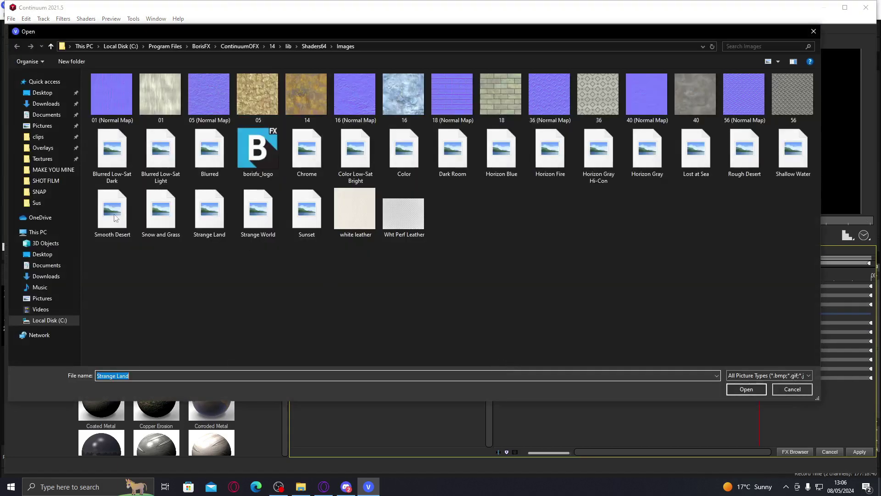
pyautogui.click(54, 159)
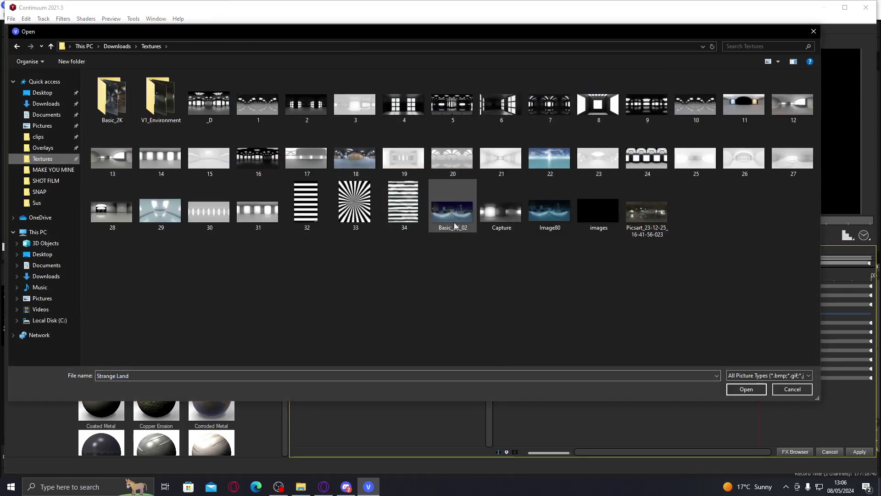
pyautogui.doubleClick(112, 97)
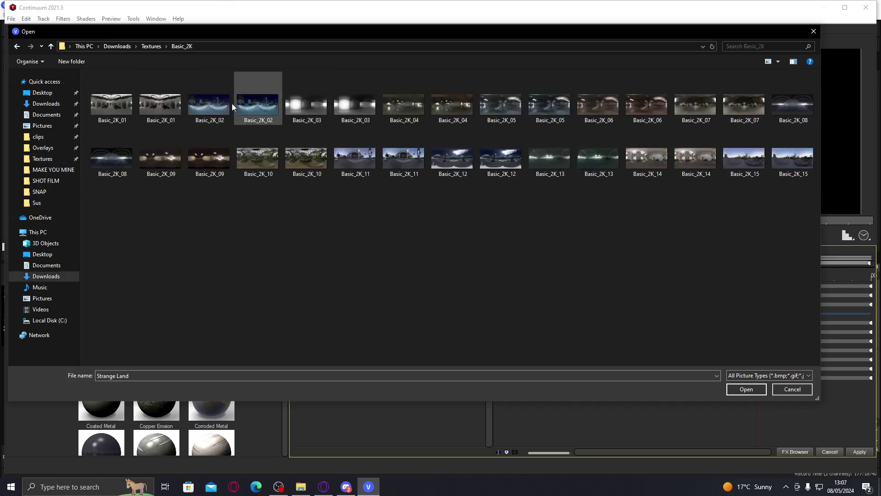
pyautogui.press('Escape')
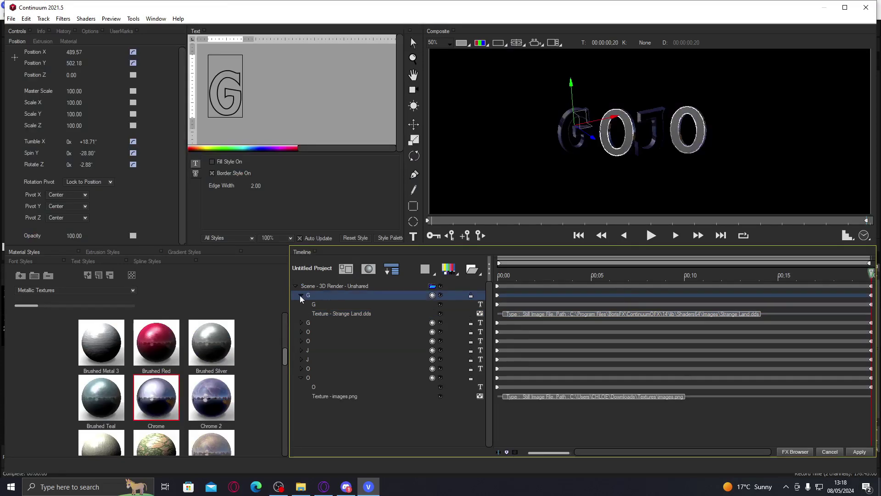
# Load Basic_2K_02 from Downloads > Textures as the first G's texture image.
pyautogui.click(301, 295)
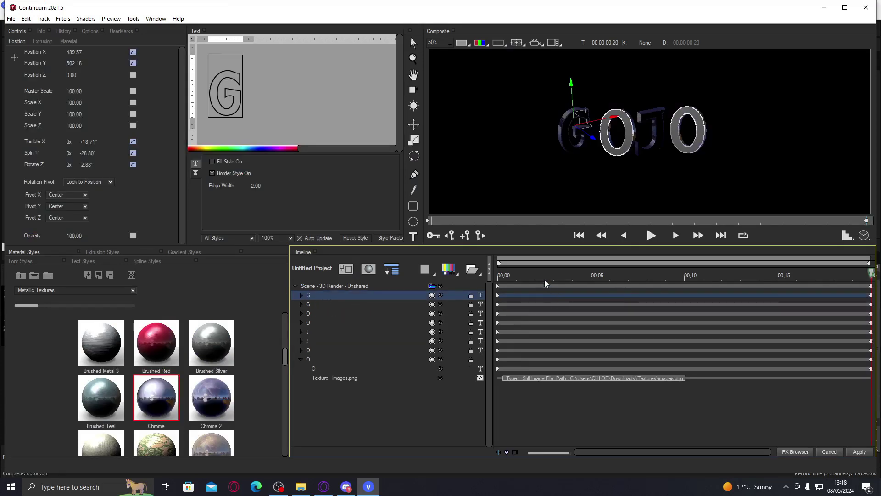
pyautogui.moveTo(506, 279); pyautogui.dragTo(815, 276)
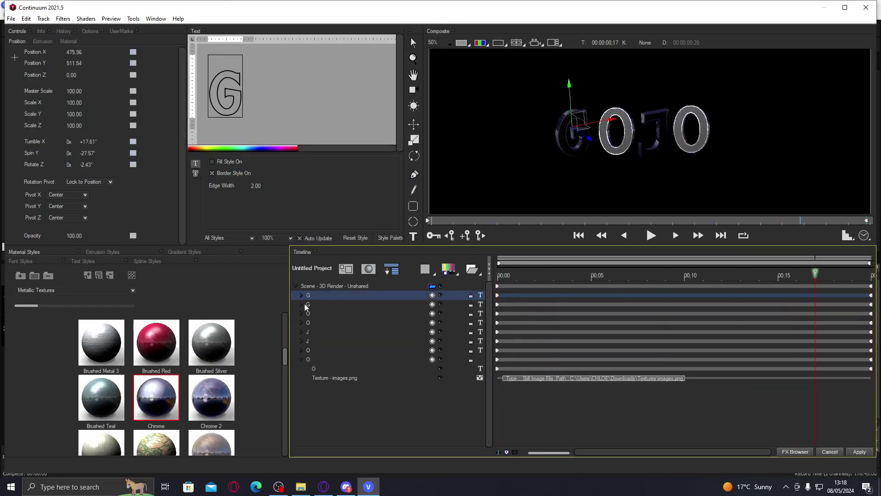
pyautogui.click(316, 313)
pyautogui.click(316, 331)
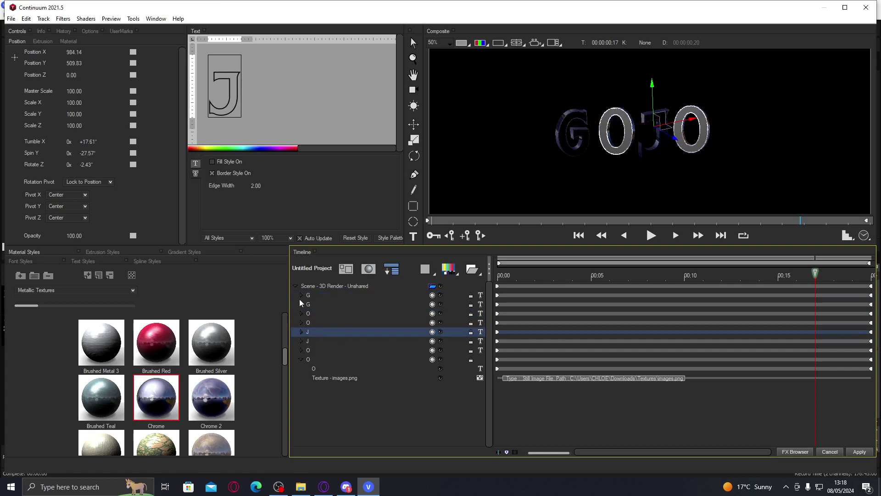
pyautogui.click(301, 295)
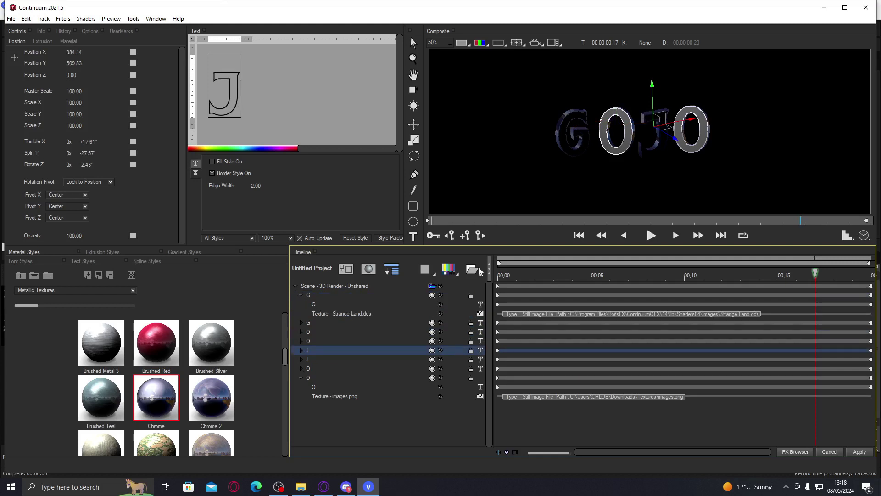
pyautogui.click(336, 297)
pyautogui.click(480, 313)
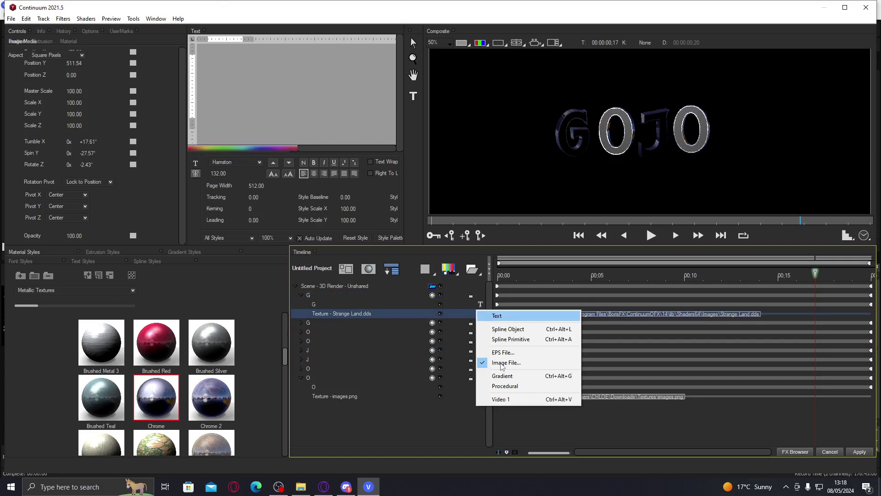
pyautogui.click(504, 362)
pyautogui.click(59, 163)
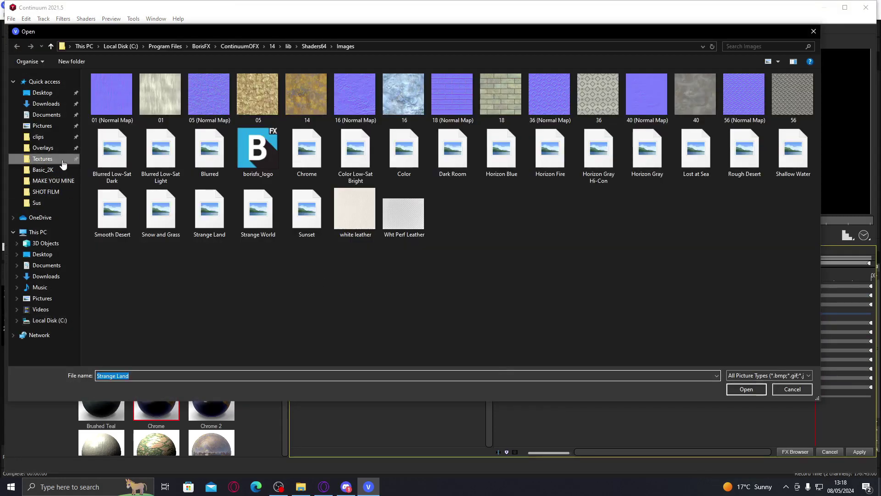
pyautogui.click(455, 216)
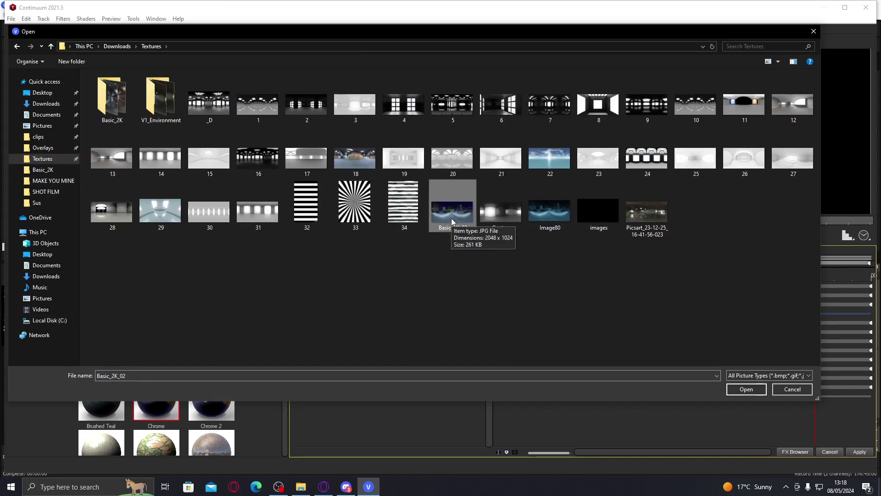
pyautogui.doubleClick(451, 220)
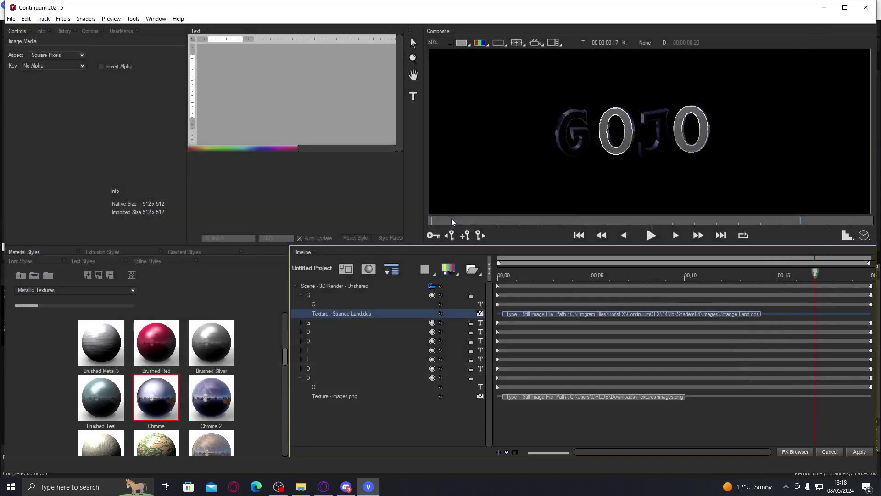
# Load Basic_2K_02 as the first O letter's texture image.
pyautogui.click(302, 332)
pyautogui.rightClick(480, 351)
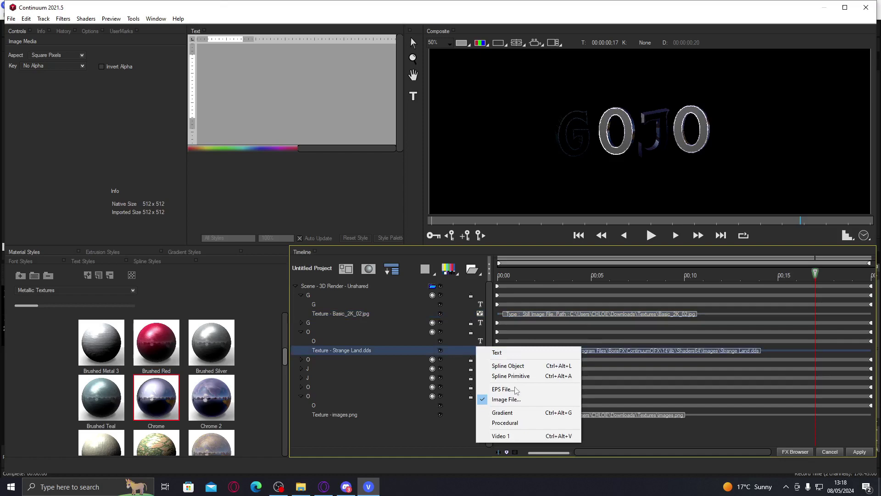
pyautogui.click(517, 400)
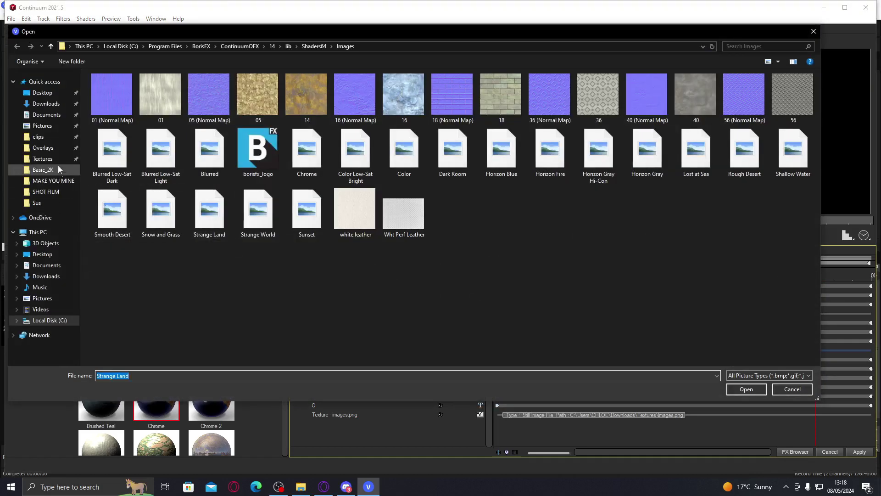
pyautogui.click(46, 159)
pyautogui.doubleClick(453, 206)
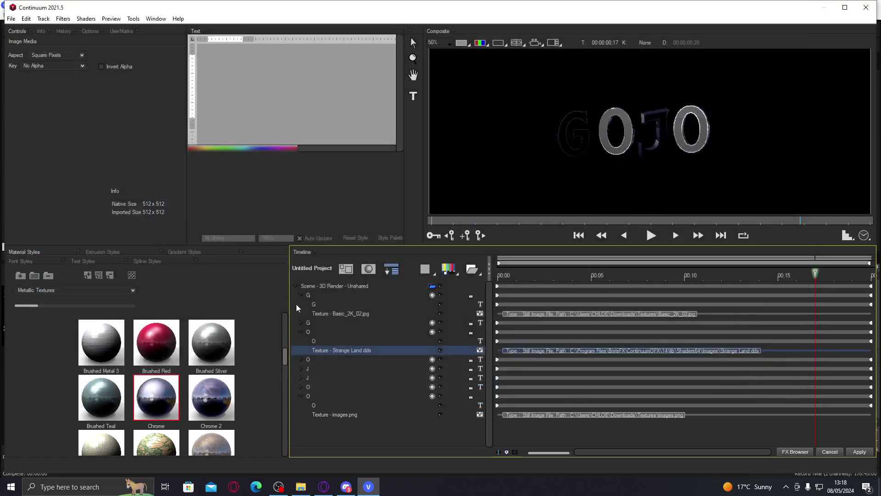
pyautogui.click(301, 331)
pyautogui.click(301, 295)
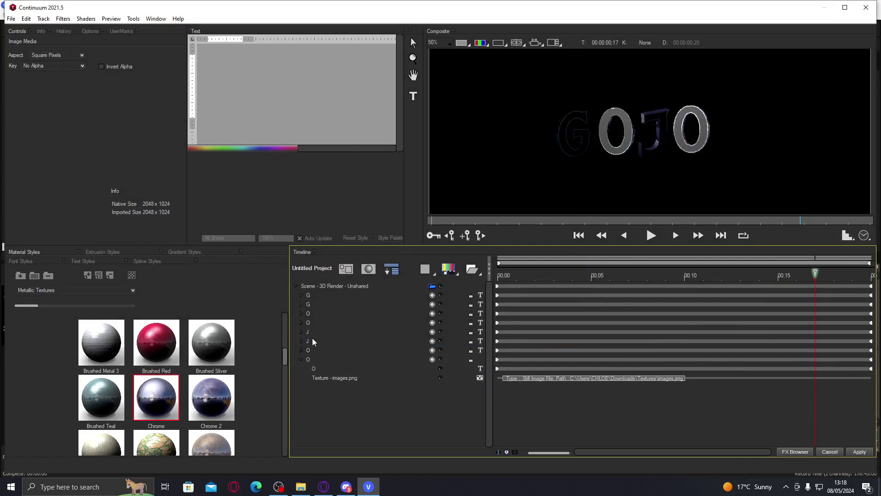
# Replace the J letter's texture with the Basic_2K_02 image.
pyautogui.click(301, 331)
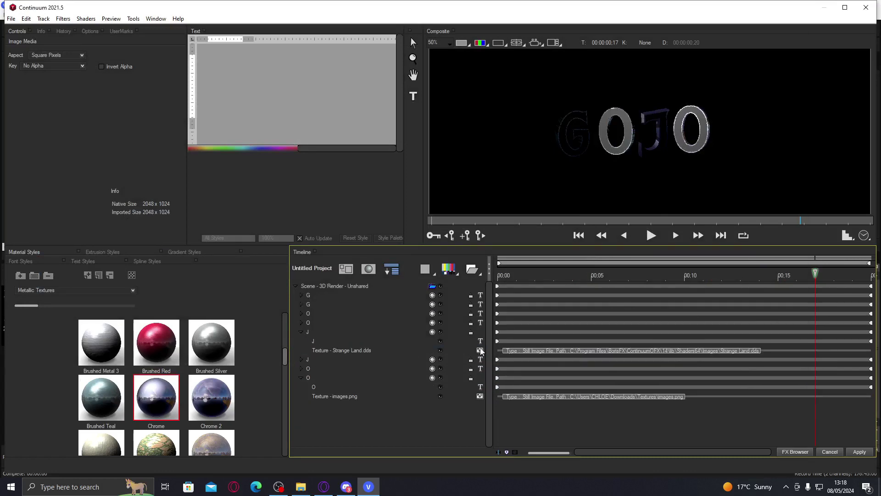
pyautogui.rightClick(480, 351)
pyautogui.click(501, 401)
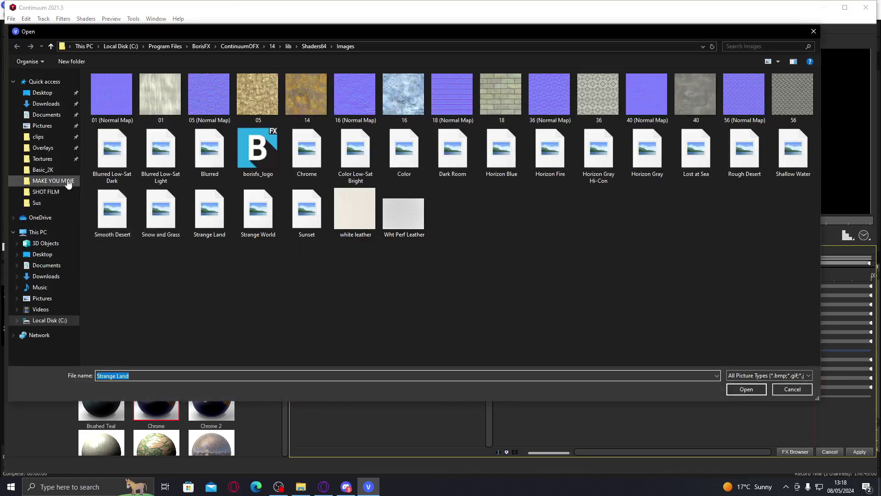
pyautogui.click(51, 169)
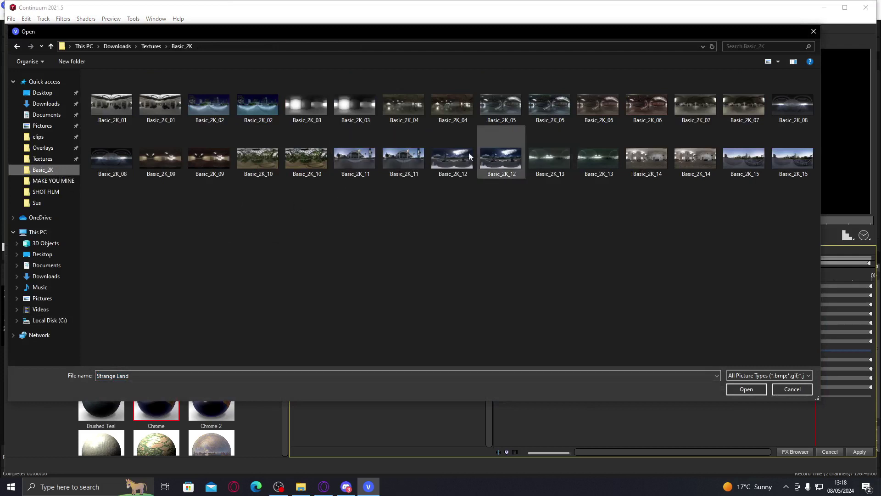
pyautogui.click(43, 158)
pyautogui.click(454, 216)
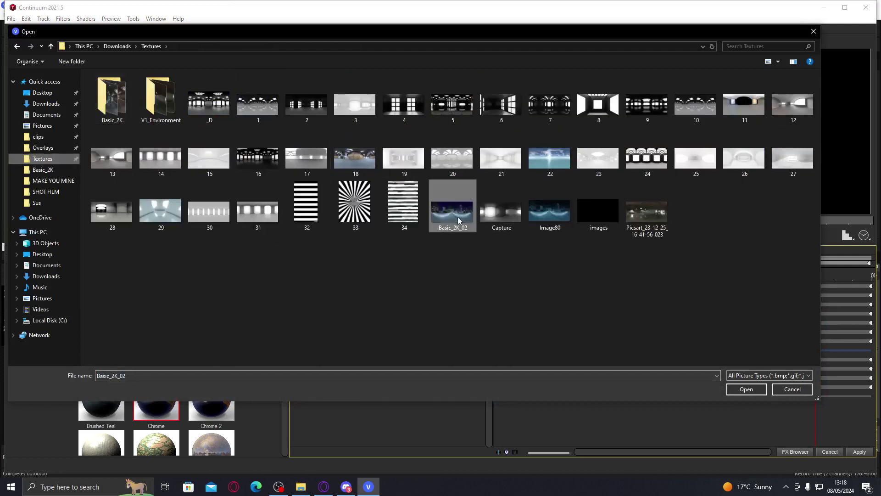
pyautogui.doubleClick(458, 221)
pyautogui.click(302, 330)
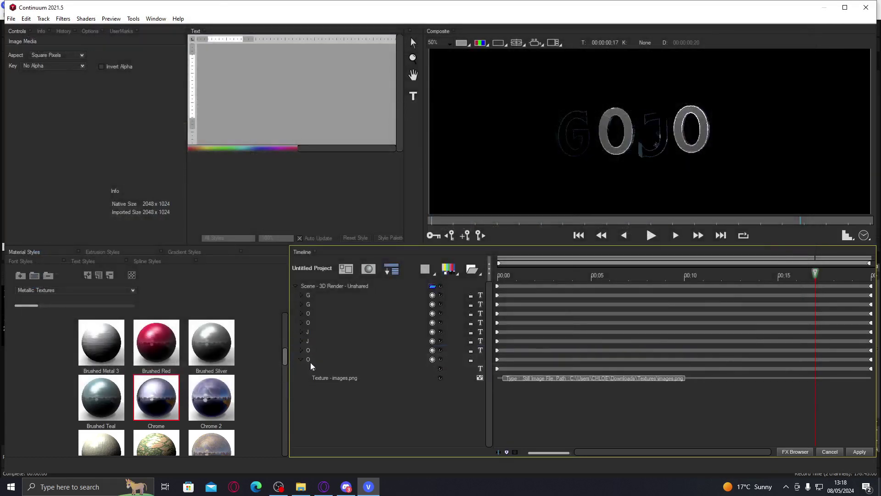
# Replace the last O's Strange Land.dds texture with Basic_2K_02.jpg.
pyautogui.click(299, 359)
pyautogui.click(299, 350)
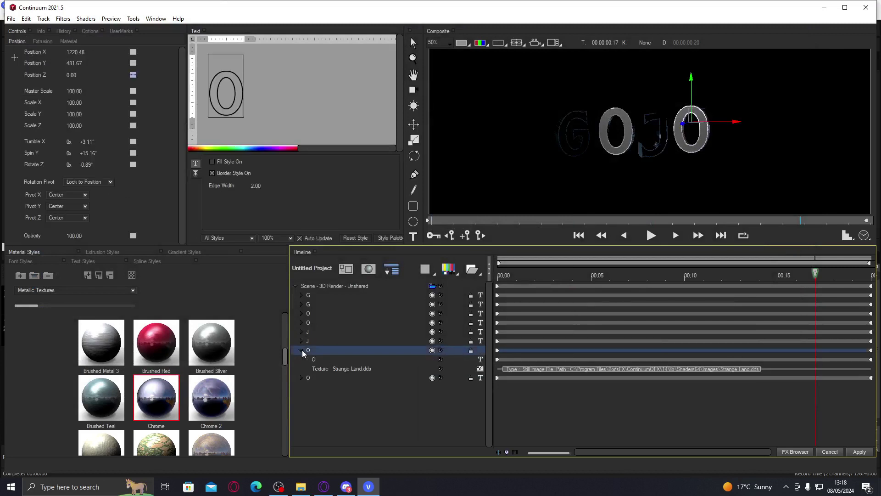
pyautogui.click(480, 369)
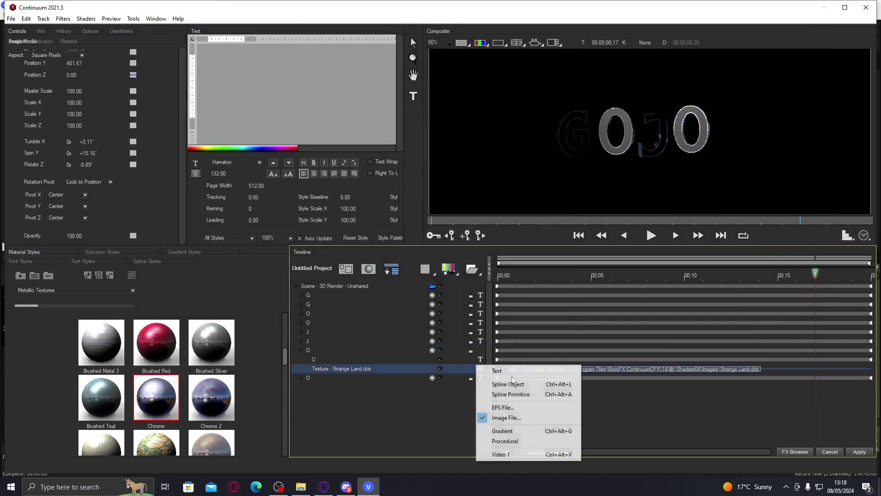
pyautogui.click(507, 418)
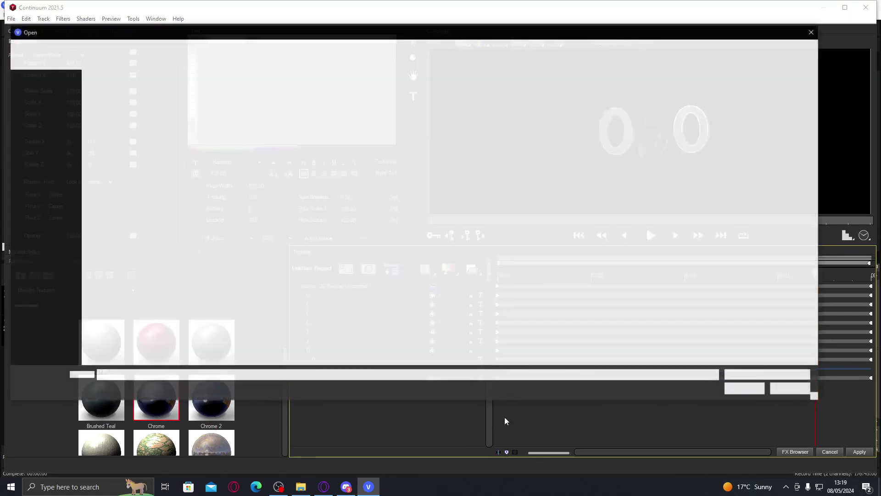
pyautogui.click(56, 164)
pyautogui.doubleClick(404, 204)
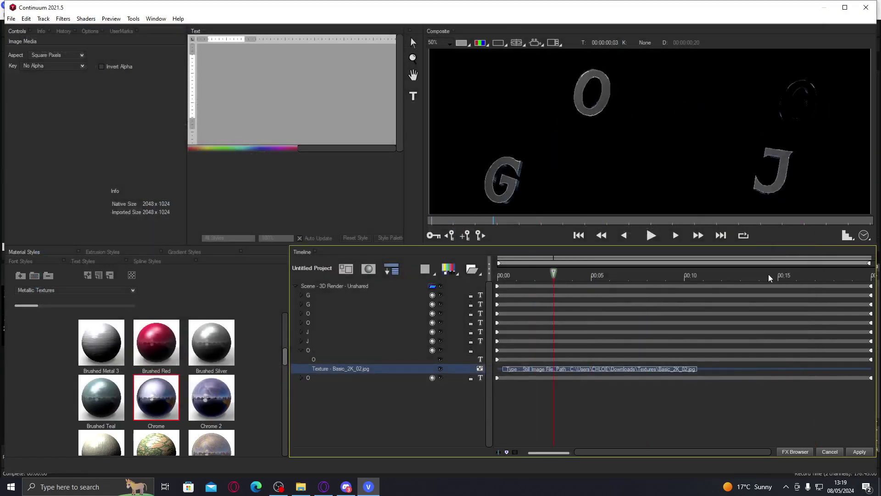
pyautogui.click(300, 351)
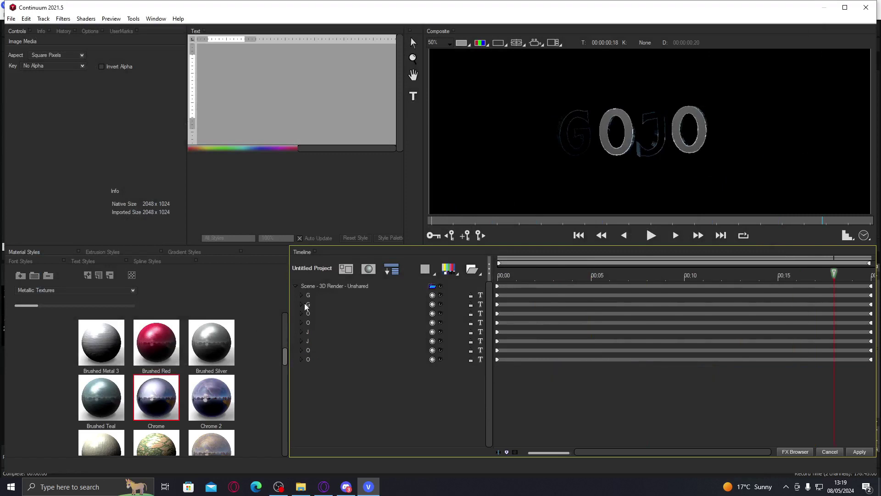
pyautogui.click(314, 295)
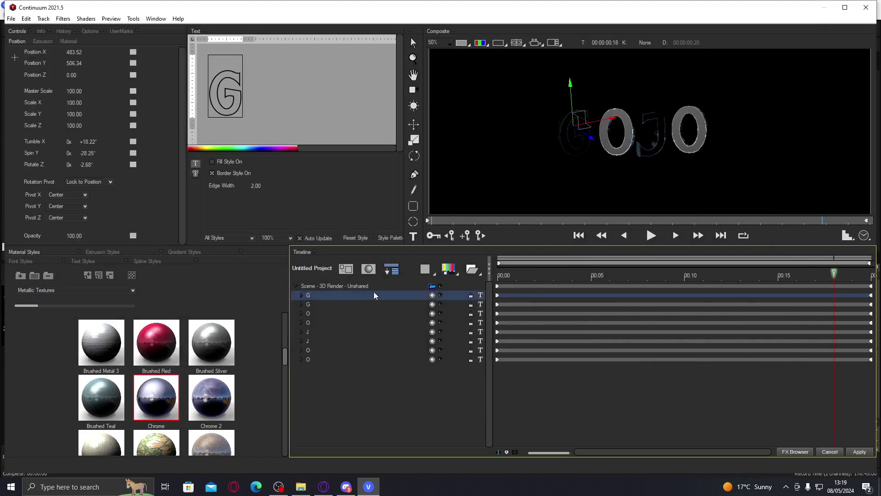
# Raise the Bevel Amount on the G and first O letters in the Extrusion settings.
pyautogui.click(43, 41)
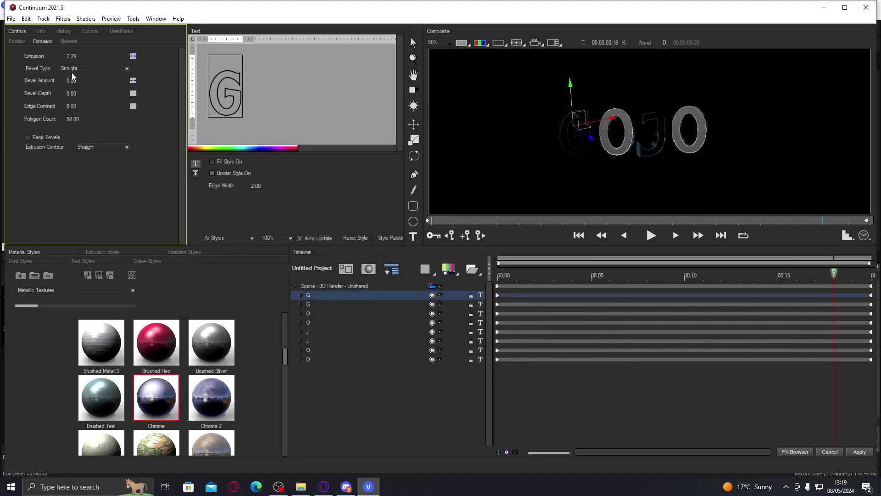
pyautogui.moveTo(71, 80); pyautogui.dragTo(72, 79)
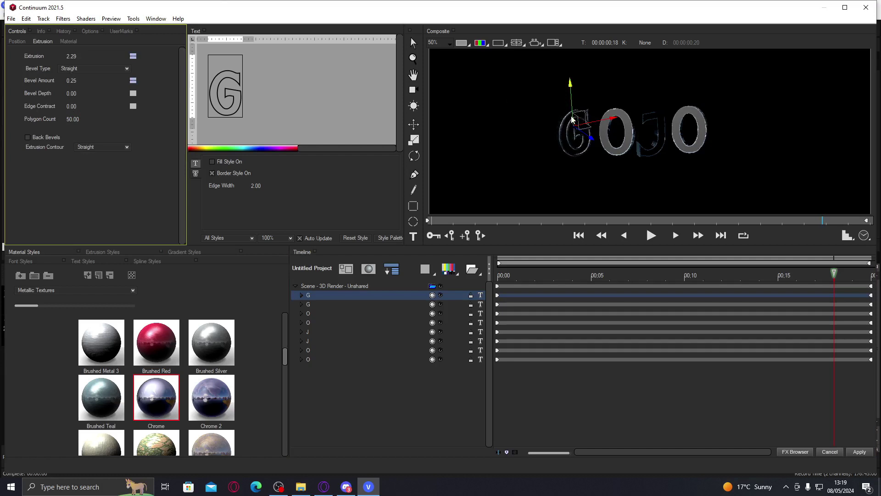
pyautogui.click(329, 312)
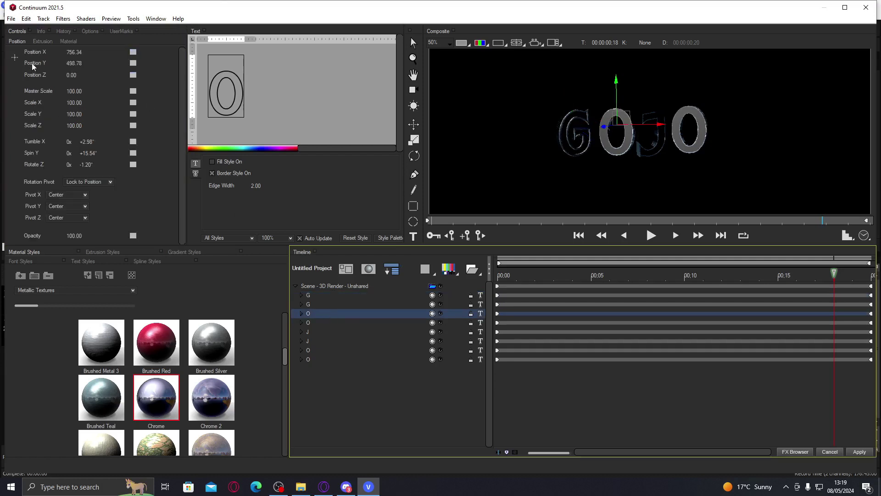
pyautogui.click(43, 41)
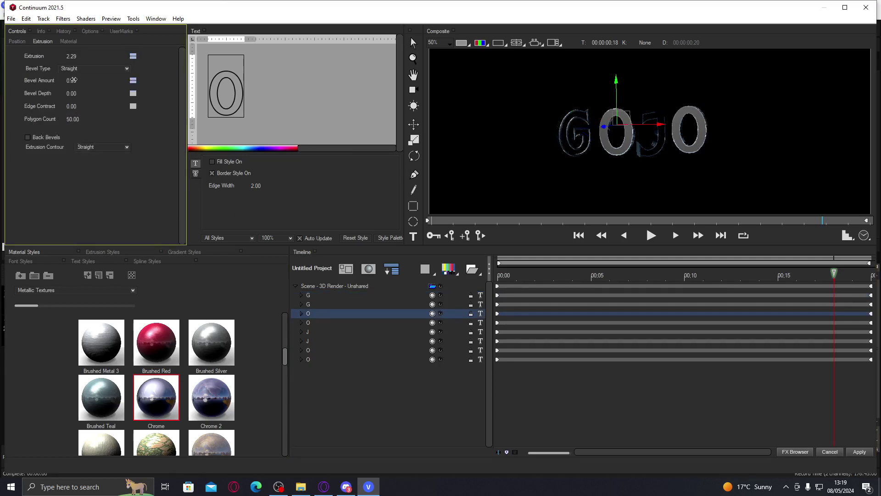
pyautogui.moveTo(73, 80); pyautogui.dragTo(77, 80)
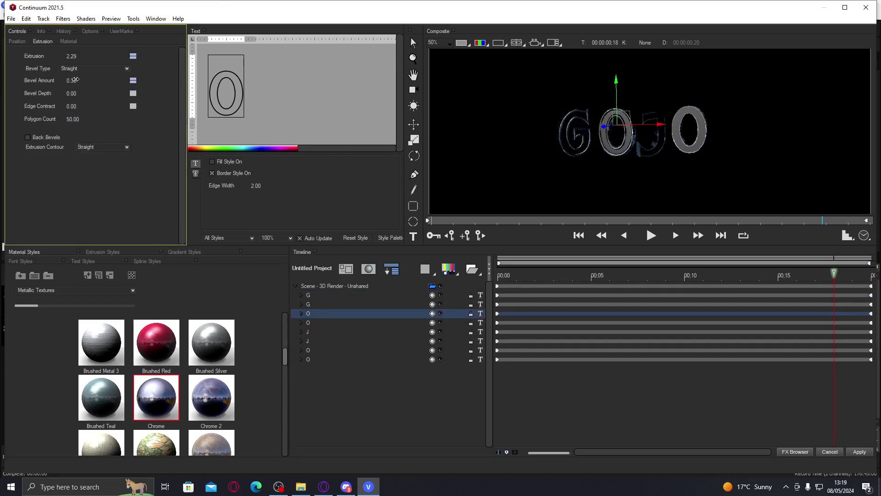
# Bevel the J to about 0.3 and the last O to 0.35.
pyautogui.click(313, 331)
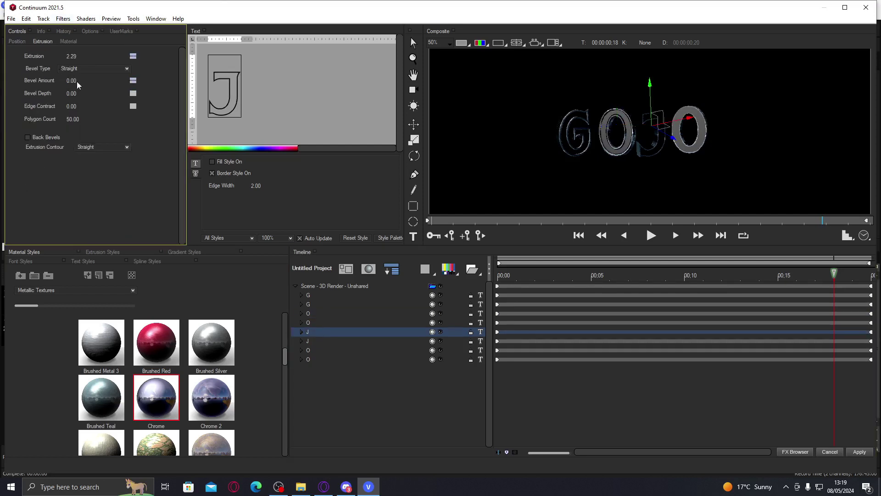
pyautogui.moveTo(77, 81); pyautogui.dragTo(78, 81)
pyautogui.click(320, 352)
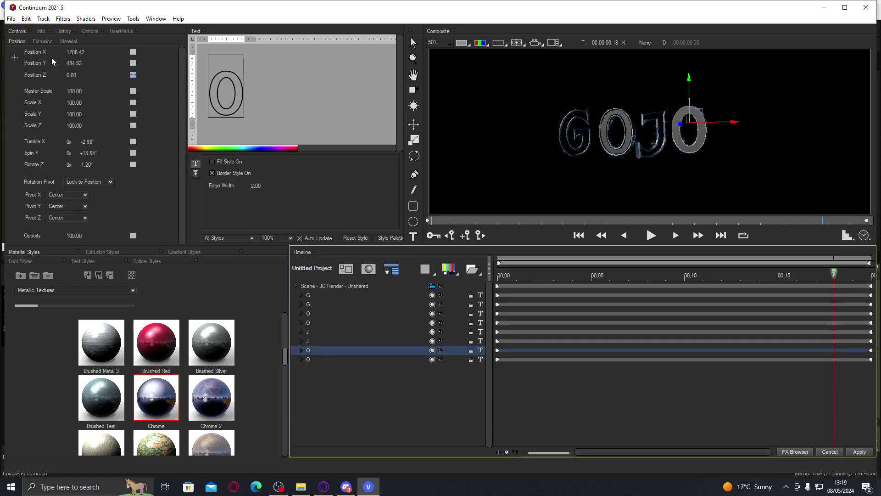
pyautogui.click(44, 42)
pyautogui.moveTo(74, 82); pyautogui.dragTo(76, 80)
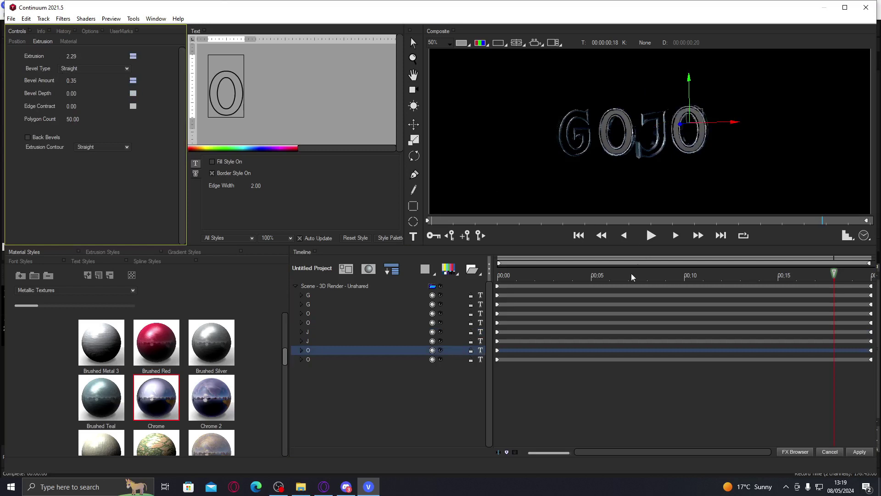
pyautogui.moveTo(632, 274); pyautogui.dragTo(827, 270)
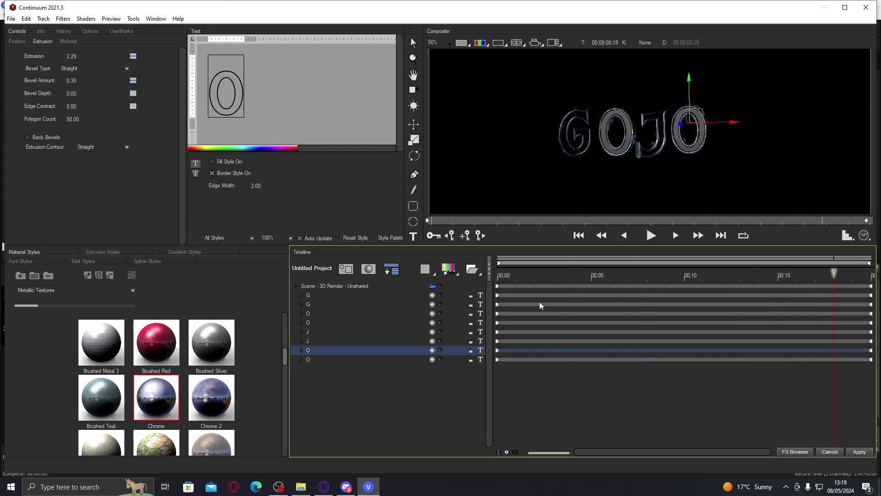
pyautogui.click(350, 287)
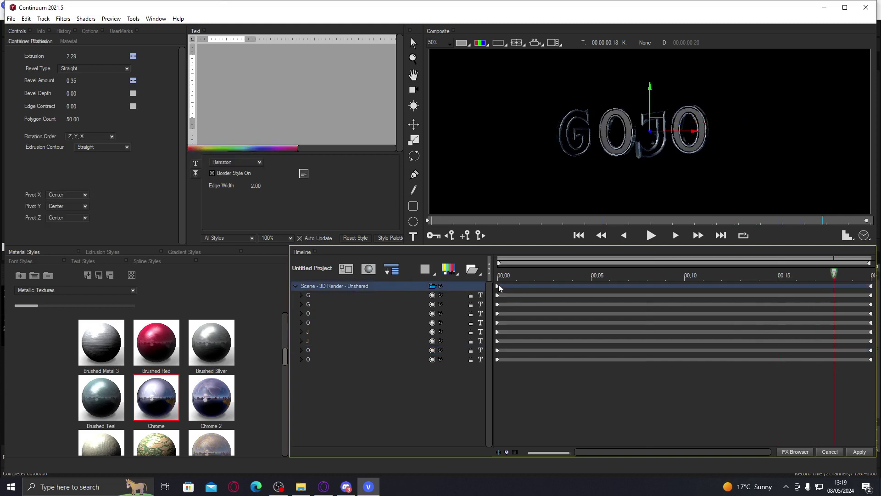
# Switch the preview from Time Accurate to Frame Accurate and show the scene's point-light settings.
pyautogui.click(866, 236)
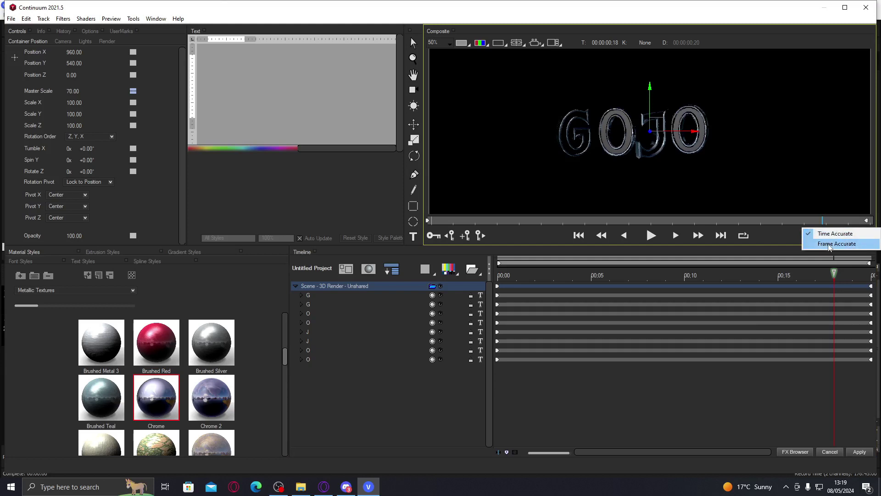
pyautogui.click(829, 245)
pyautogui.click(863, 236)
pyautogui.click(868, 236)
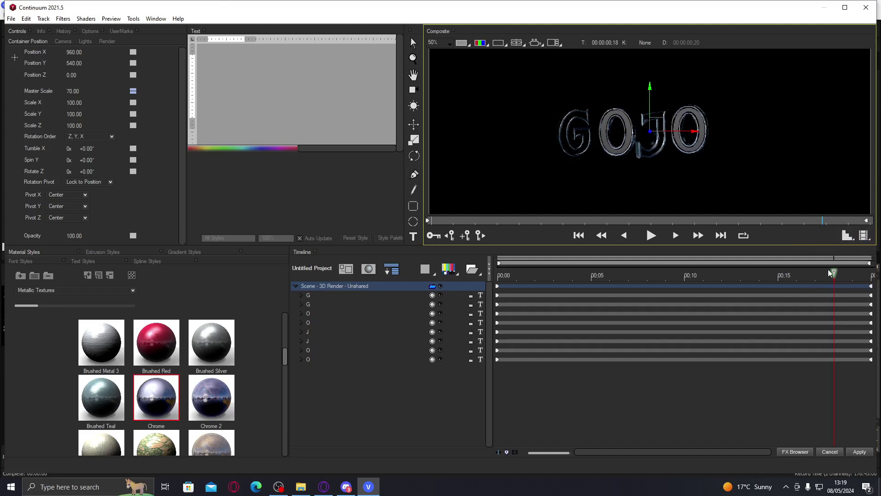
pyautogui.moveTo(819, 277)
pyautogui.mouseDown()
pyautogui.moveTo(586, 287)
pyautogui.moveTo(825, 268)
pyautogui.mouseUp()
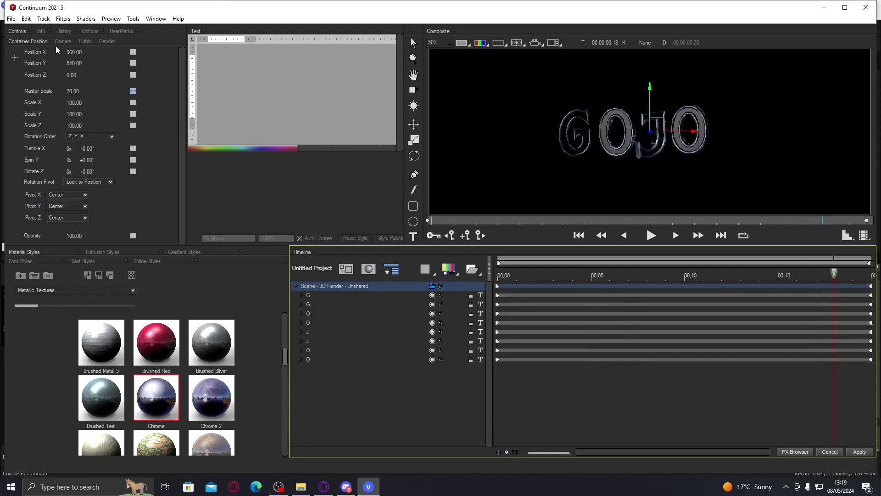
pyautogui.click(84, 41)
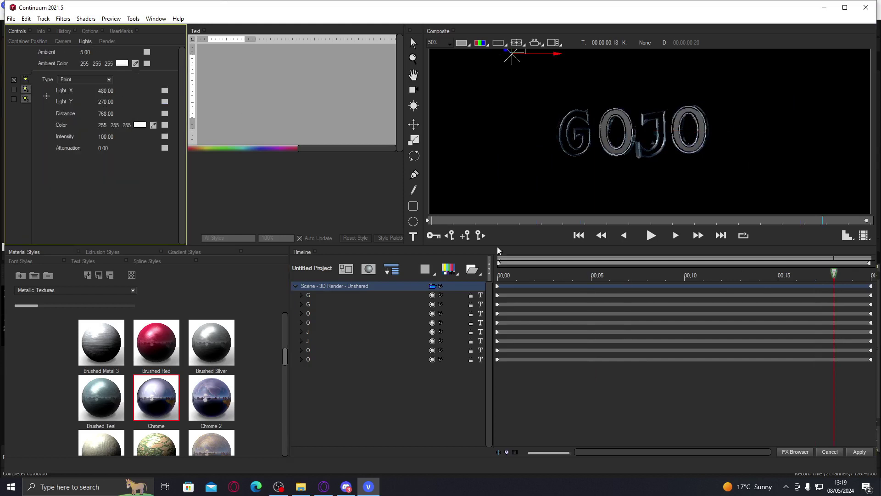
# Drag the point light in the enlarged preview to relight the letters.
pyautogui.scroll(1, 578, 145)
pyautogui.scroll(-2, 579, 143)
pyautogui.moveTo(581, 92); pyautogui.dragTo(650, 109)
pyautogui.scroll(1, 664, 142)
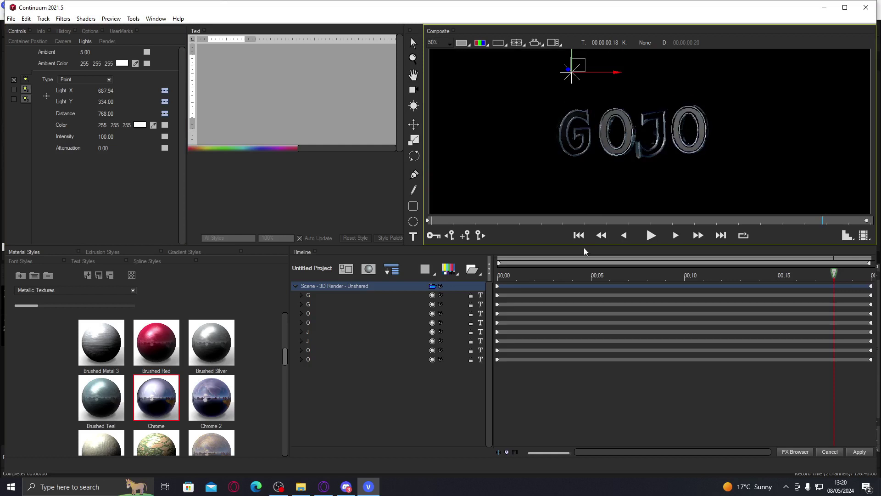
pyautogui.moveTo(584, 251); pyautogui.dragTo(567, 317)
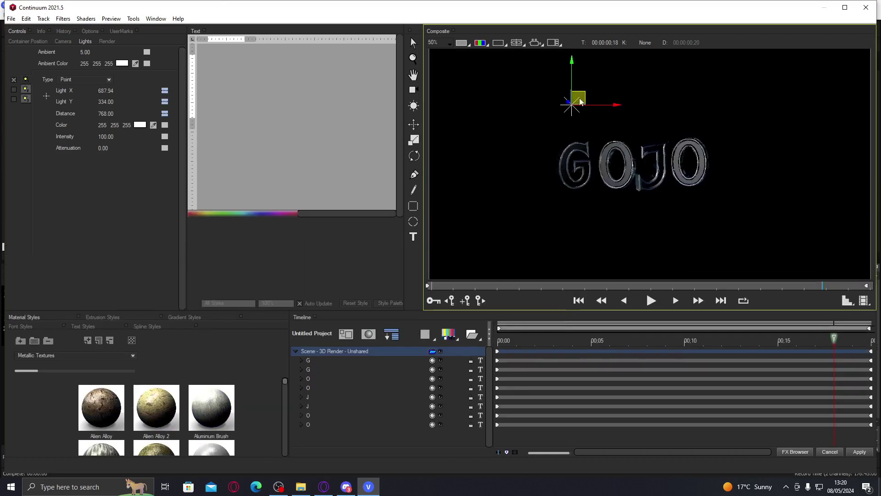
pyautogui.moveTo(581, 101); pyautogui.dragTo(535, 98)
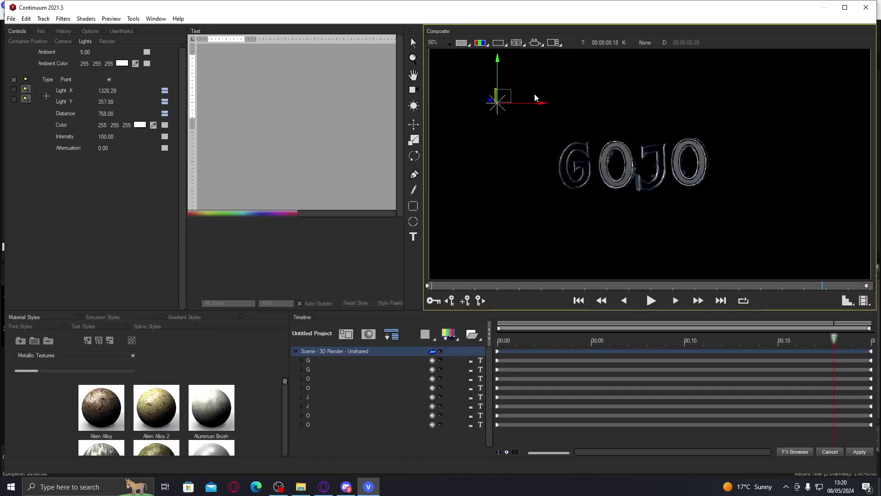
# On the assembled-GOJO frame, place the light at X 945.12, Y 240.80 with Distance −384.
pyautogui.click(497, 353)
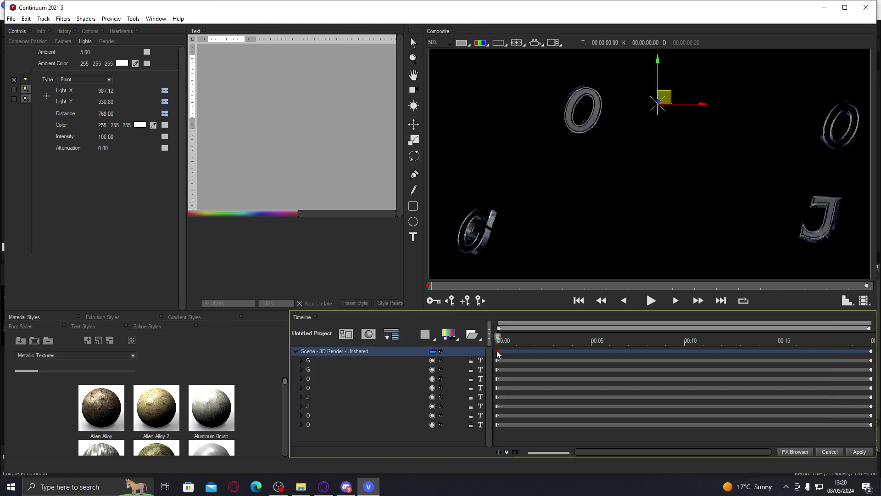
pyautogui.click(847, 300)
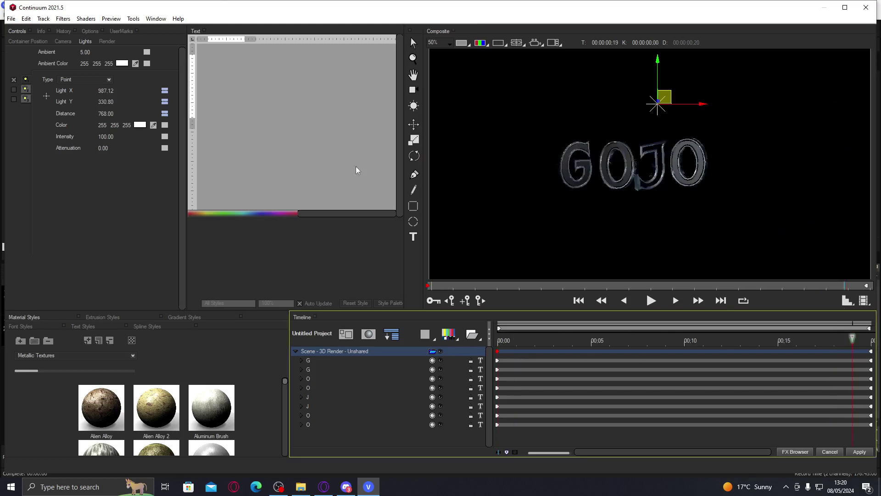
pyautogui.moveTo(106, 113); pyautogui.dragTo(103, 113)
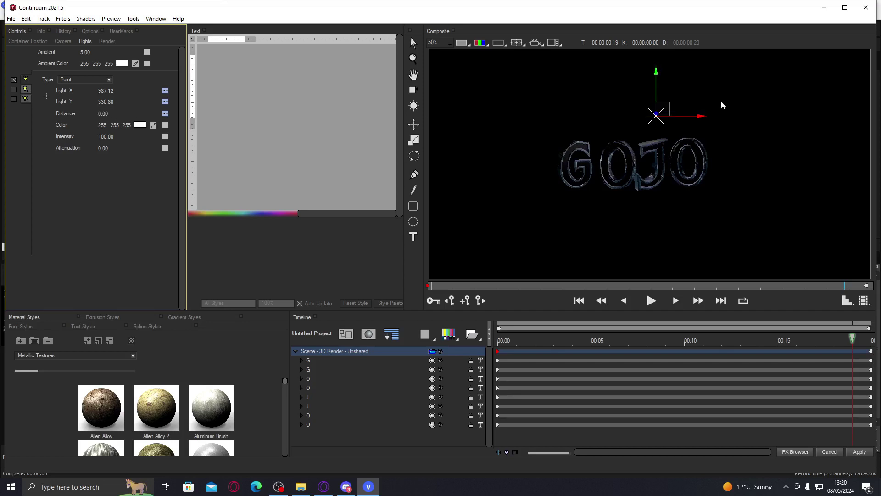
pyautogui.moveTo(662, 110); pyautogui.dragTo(615, 94)
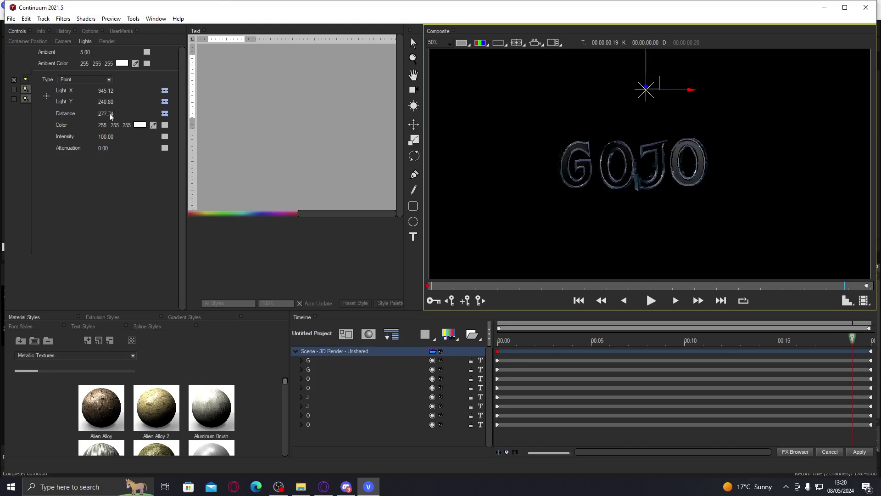
pyautogui.moveTo(111, 113)
pyautogui.mouseDown()
pyautogui.moveTo(139, 108)
pyautogui.moveTo(99, 105)
pyautogui.moveTo(116, 105)
pyautogui.mouseUp()
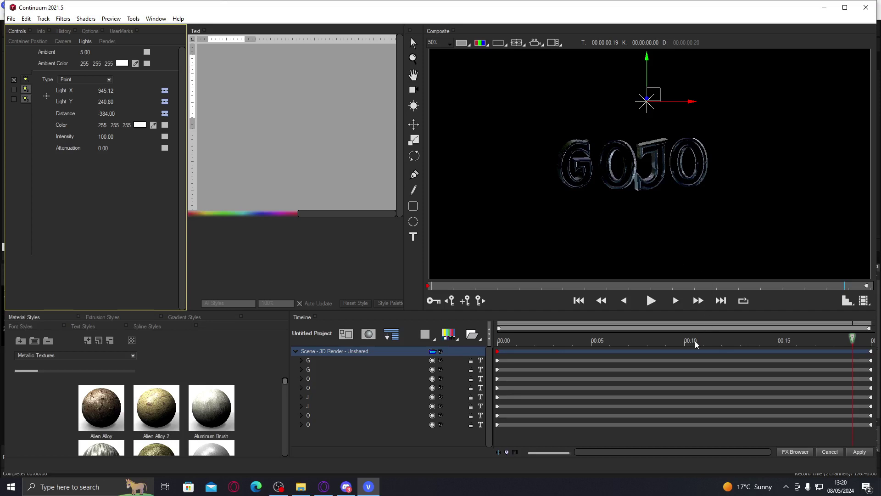
pyautogui.moveTo(695, 341); pyautogui.dragTo(797, 340)
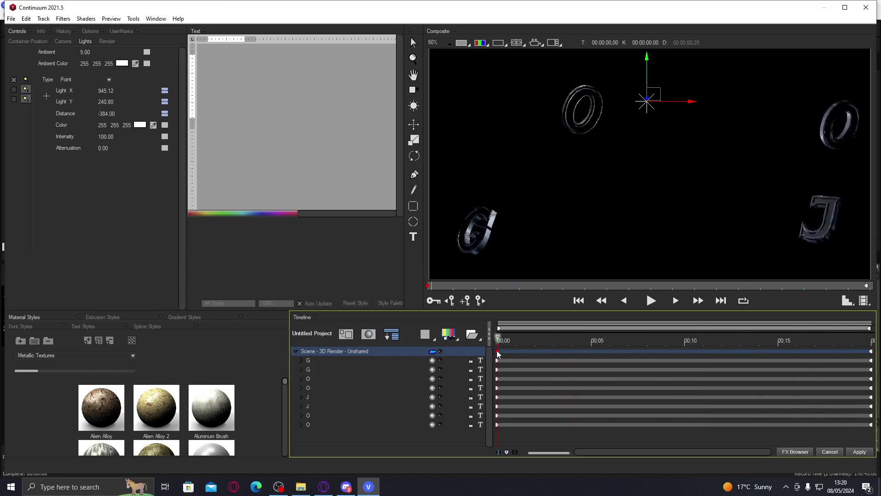
# Set the Light X and Light Y interpolation to Decelerate.
pyautogui.click(165, 90)
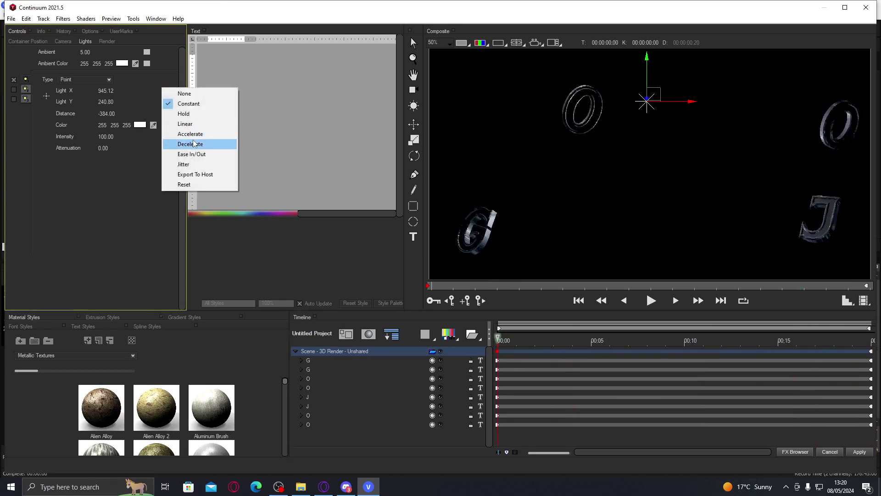
pyautogui.click(203, 144)
pyautogui.click(165, 101)
pyautogui.click(202, 155)
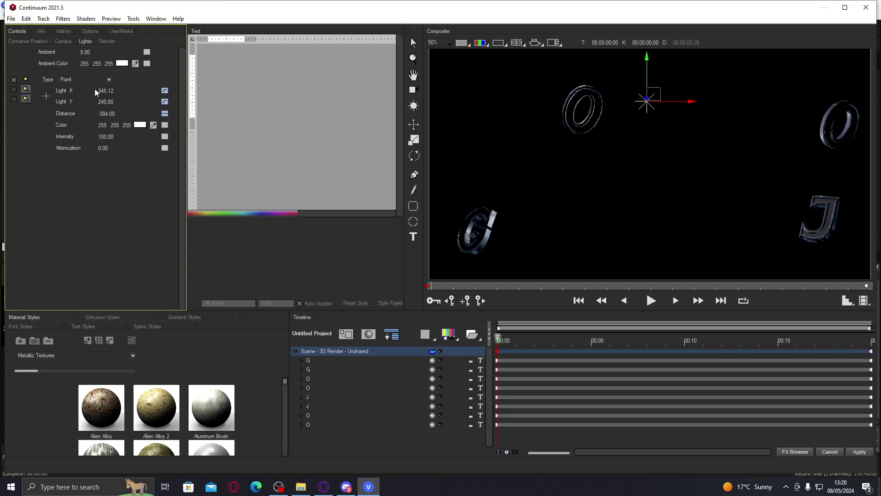
# Key the light upper-left at the start and upper-right at the end, then apply the title.
pyautogui.moveTo(657, 95); pyautogui.dragTo(469, 82)
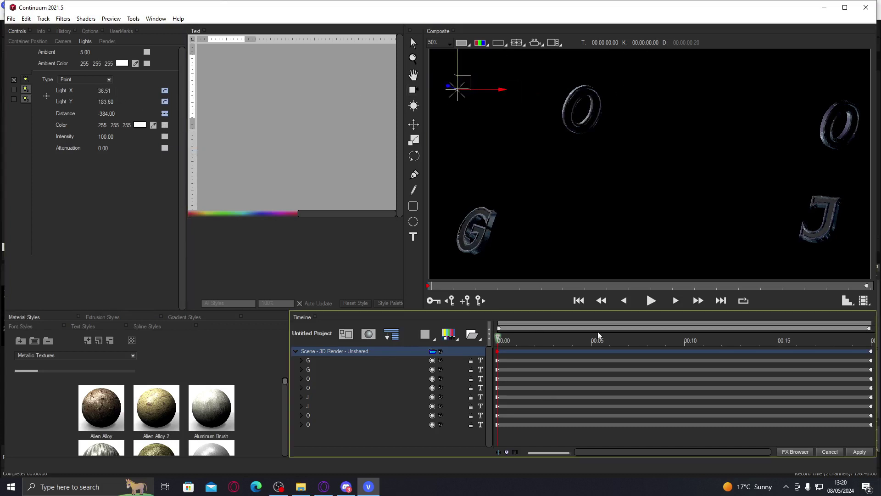
pyautogui.moveTo(598, 336); pyautogui.dragTo(872, 341)
pyautogui.click(465, 82)
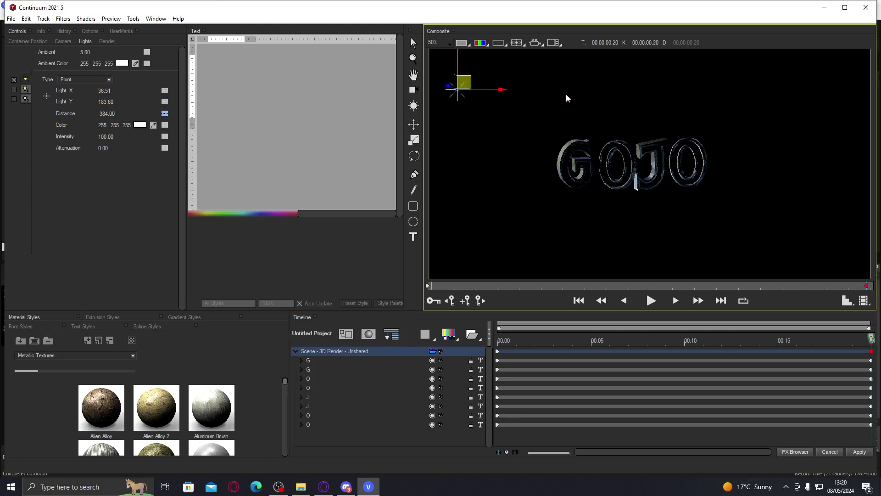
pyautogui.moveTo(568, 98); pyautogui.dragTo(663, 106)
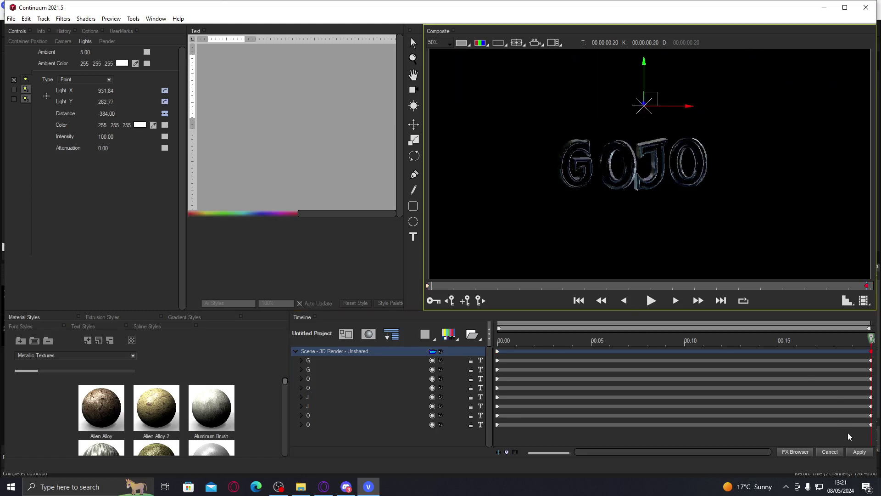
pyautogui.click(859, 452)
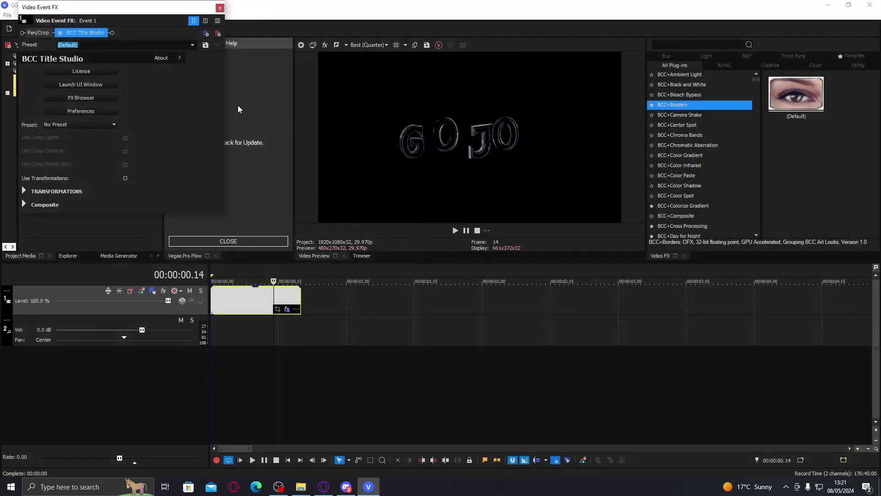
# Close Video Event FX, loop the title event, set preview to Best (Half) and play it.
pyautogui.click(220, 10)
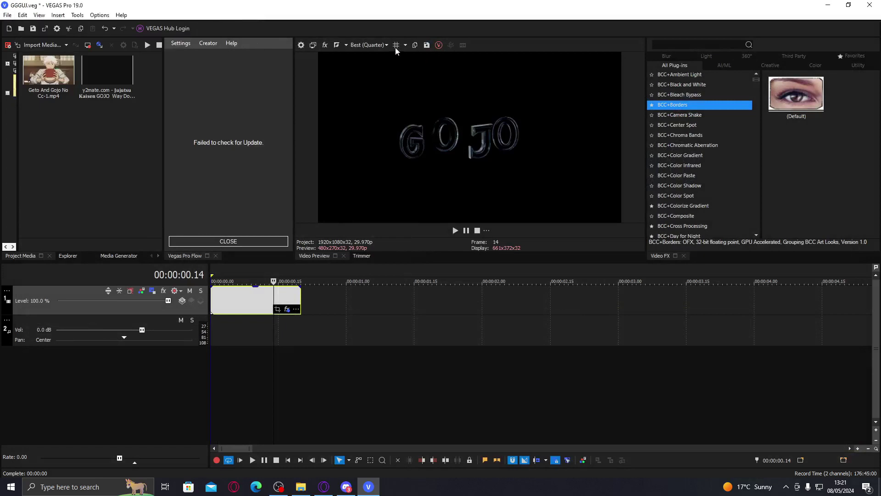
pyautogui.doubleClick(262, 297)
pyautogui.click(386, 44)
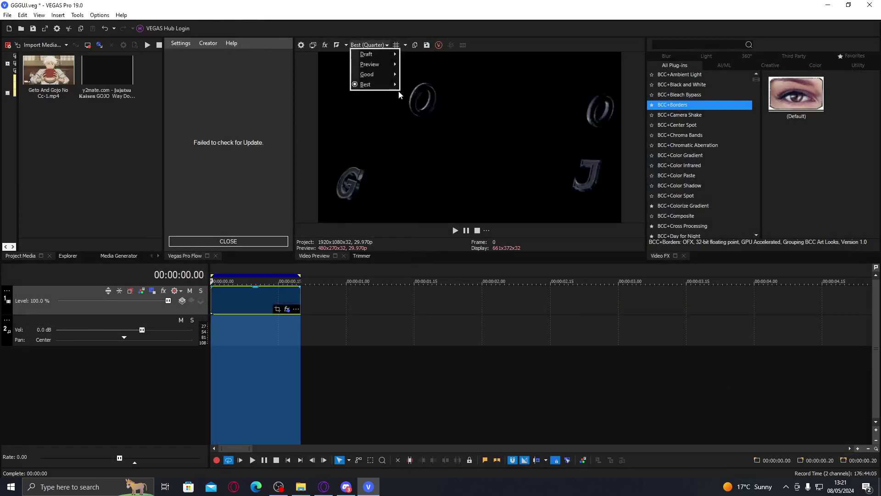
pyautogui.moveTo(367, 84)
pyautogui.click(420, 104)
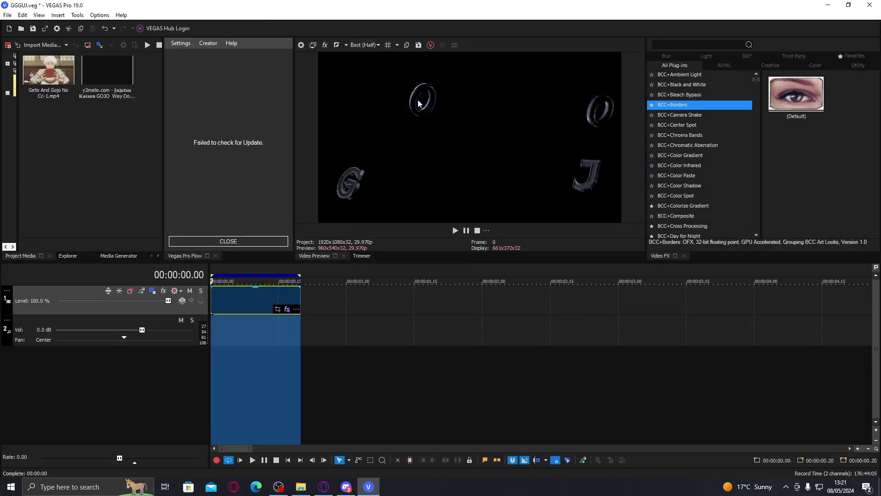
pyautogui.press('space')
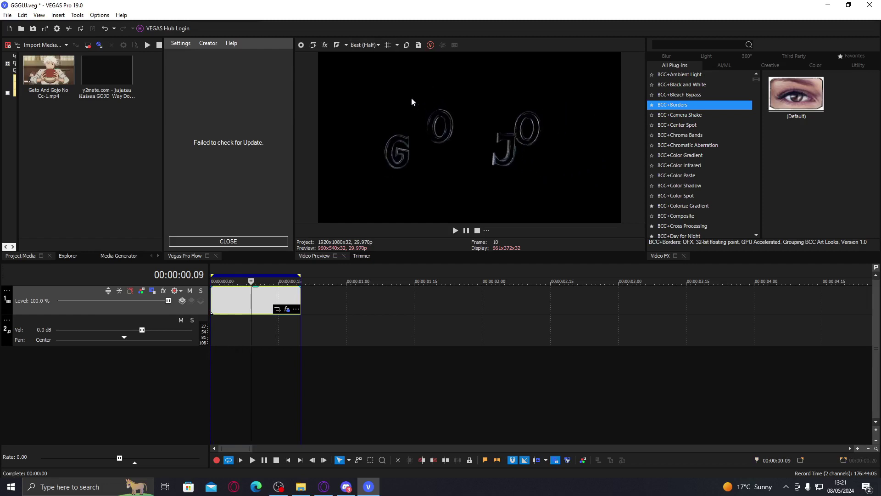
pyautogui.press('space')
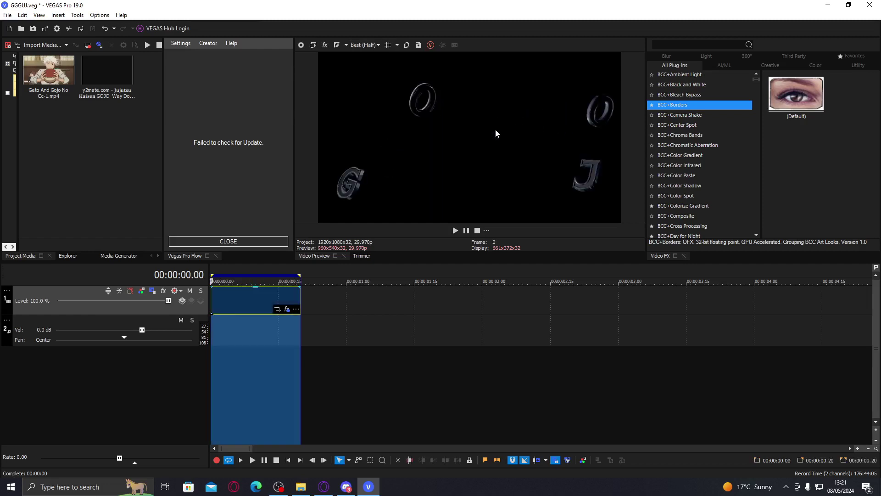
pyautogui.click(266, 301)
# Add TwixtorPRO's 'frame number animation' preset, keeping Time Remap on Frame Number.
pyautogui.click(674, 45)
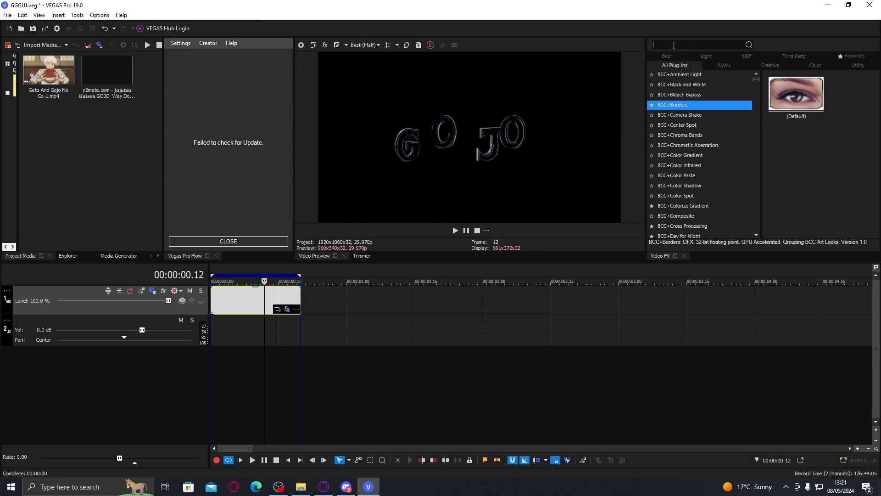
pyautogui.write('twixtor')
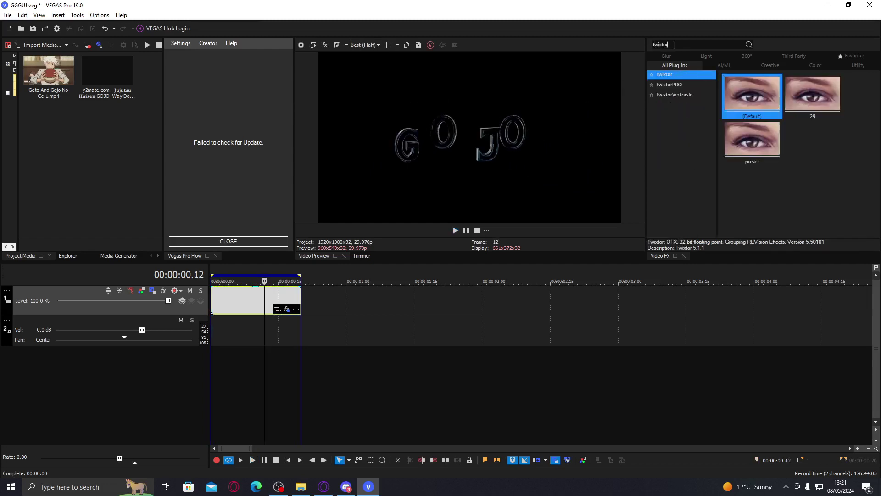
pyautogui.click(698, 86)
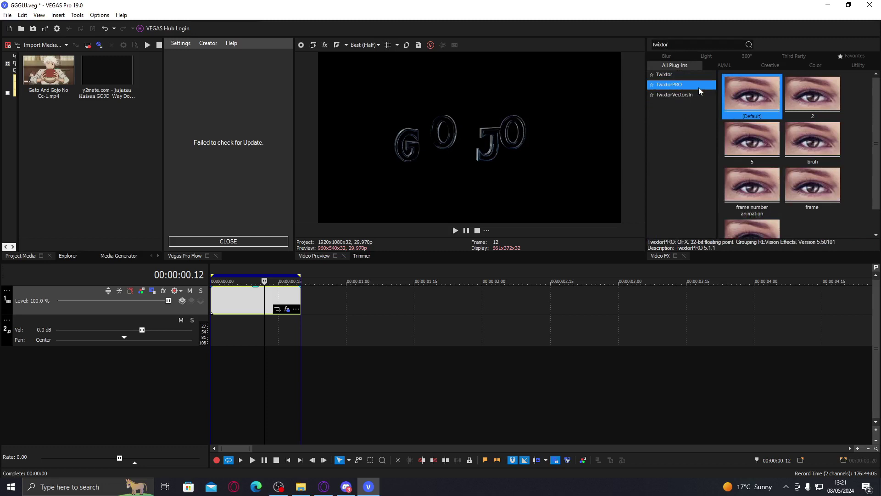
pyautogui.doubleClick(762, 194)
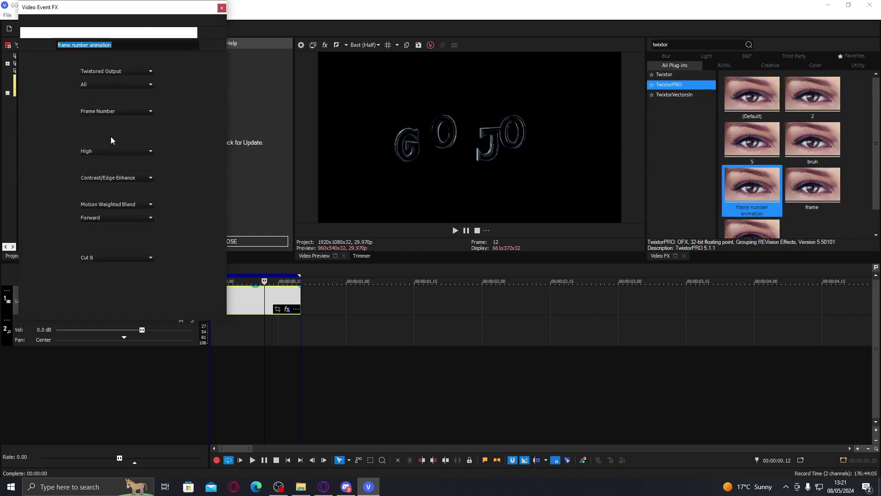
pyautogui.click(115, 111)
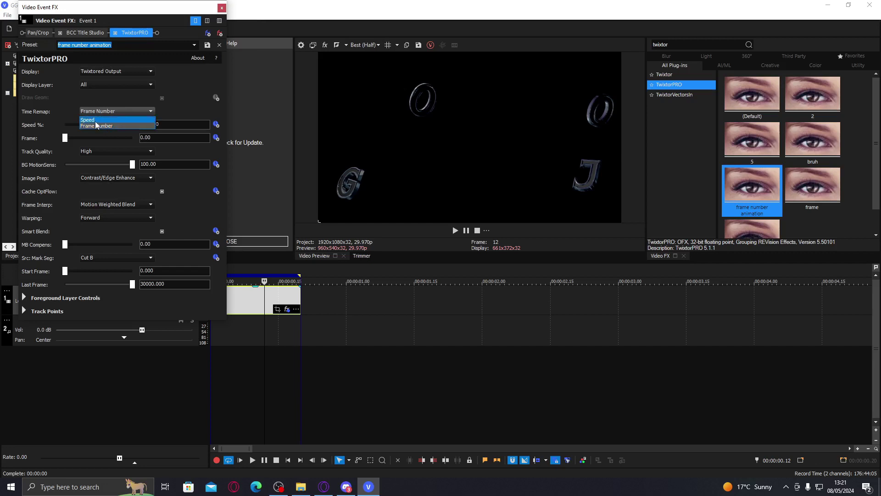
pyautogui.click(95, 127)
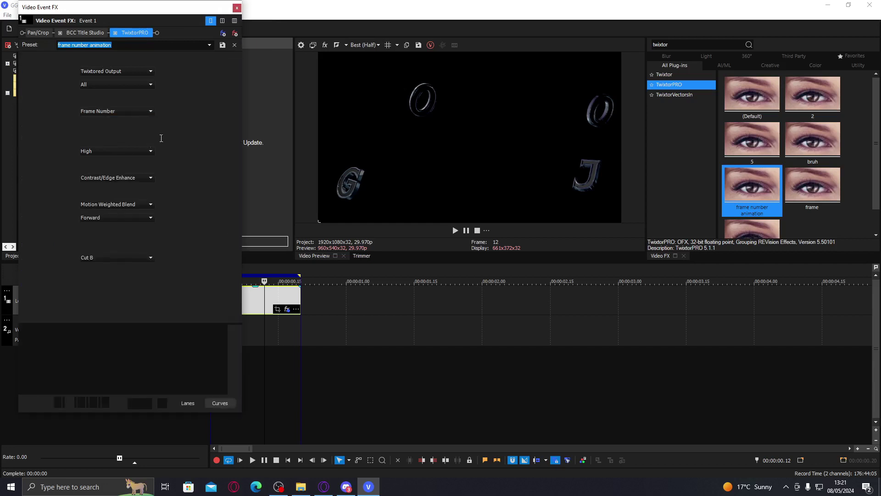
# Add a Frame keyframe and settle its value on 18.
pyautogui.press('Return')
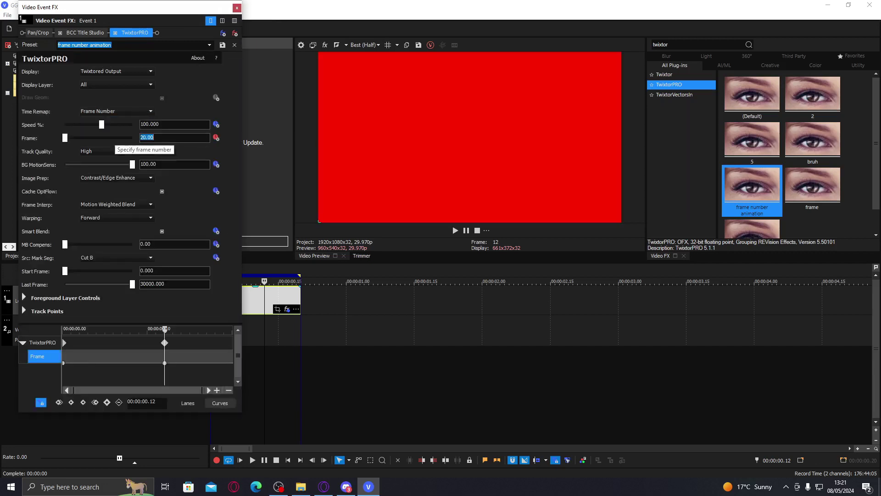
pyautogui.write('15')
pyautogui.press('Return')
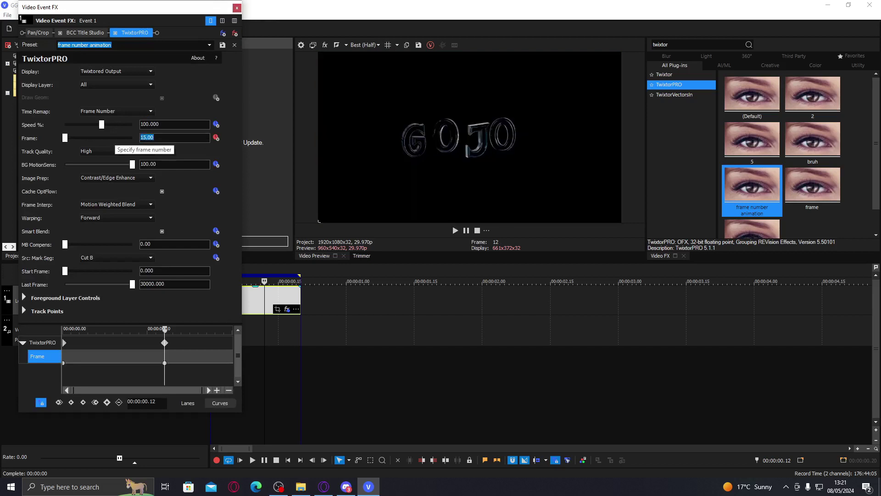
pyautogui.write('16')
pyautogui.press('Return')
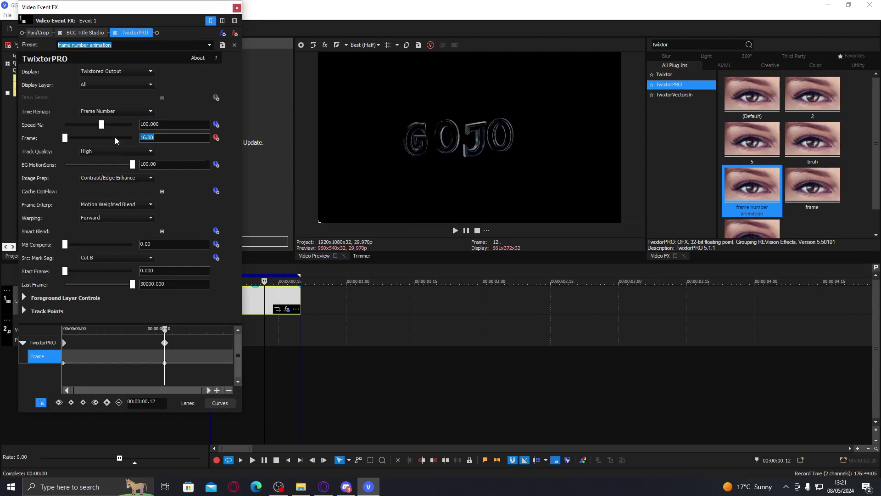
pyautogui.write('18')
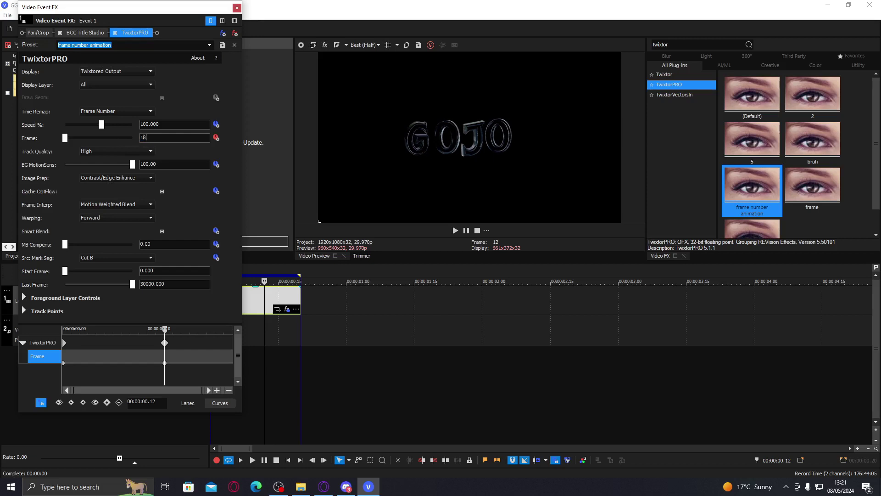
pyautogui.write('19')
pyautogui.press('Return')
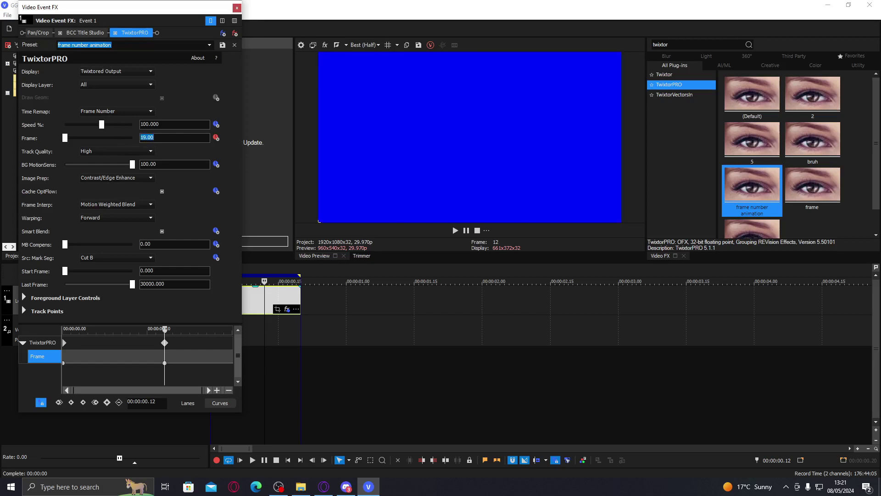
pyautogui.write('18')
pyautogui.press('Return')
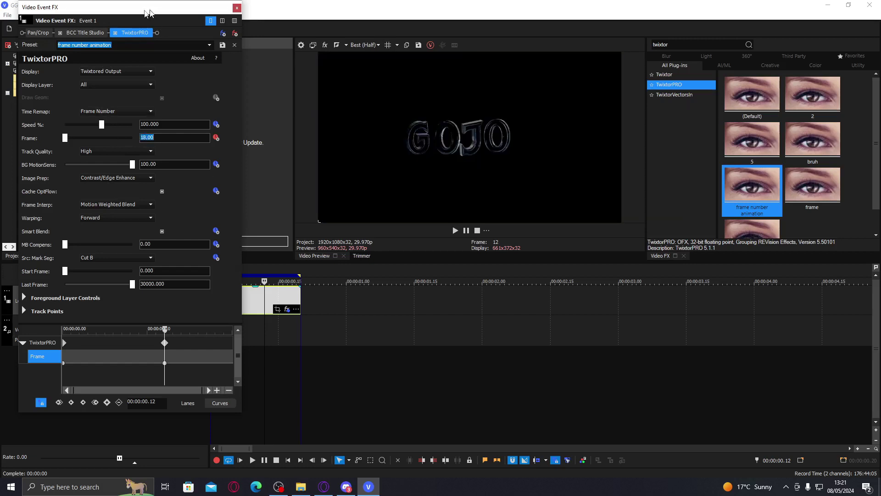
# Play back the retiming and move the Frame keyframe to 00:00:00.12.
pyautogui.moveTo(151, 5); pyautogui.dragTo(18, 46)
pyautogui.click(218, 303)
pyautogui.press('space')
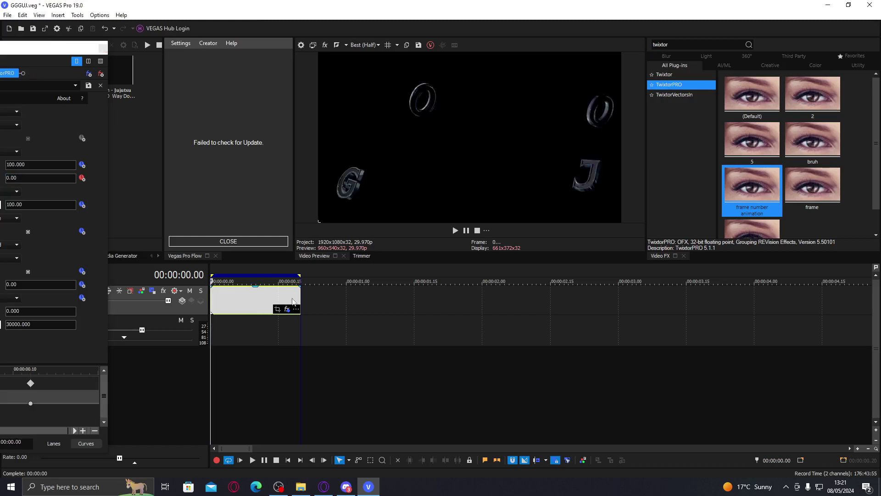
pyautogui.moveTo(53, 49); pyautogui.dragTo(205, 37)
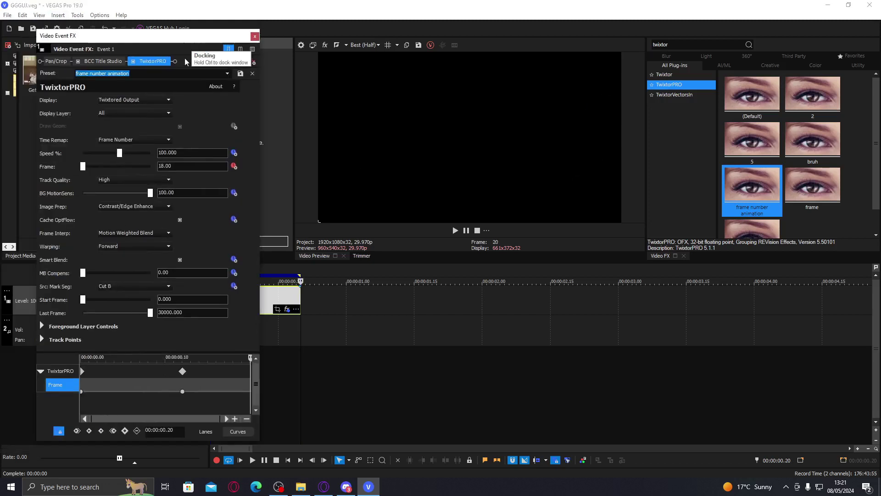
pyautogui.click(268, 299)
pyautogui.moveTo(182, 392); pyautogui.dragTo(269, 385)
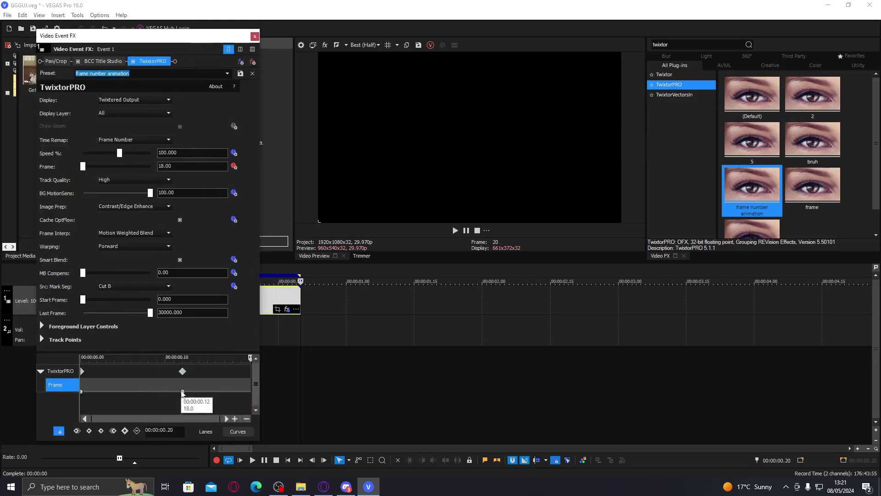
# Apply a stronger ease-out curve to the TwixtorPRO Frame keyframes.
pyautogui.click(255, 36)
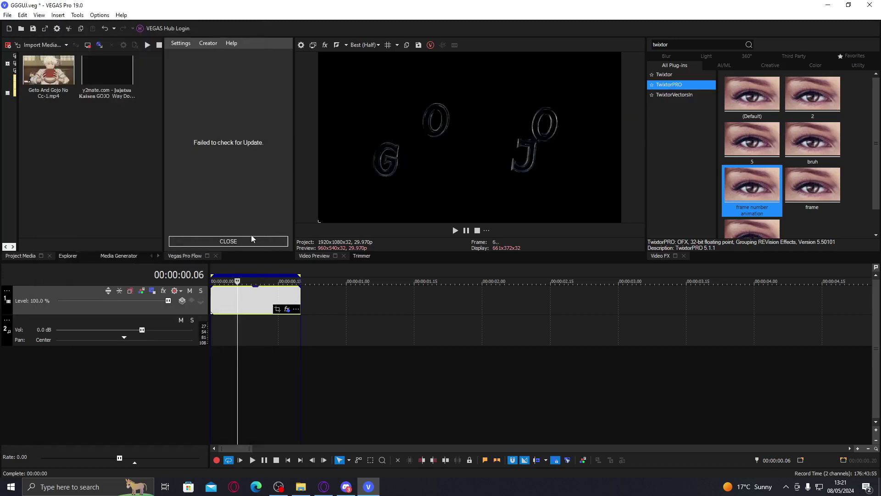
pyautogui.click(210, 196)
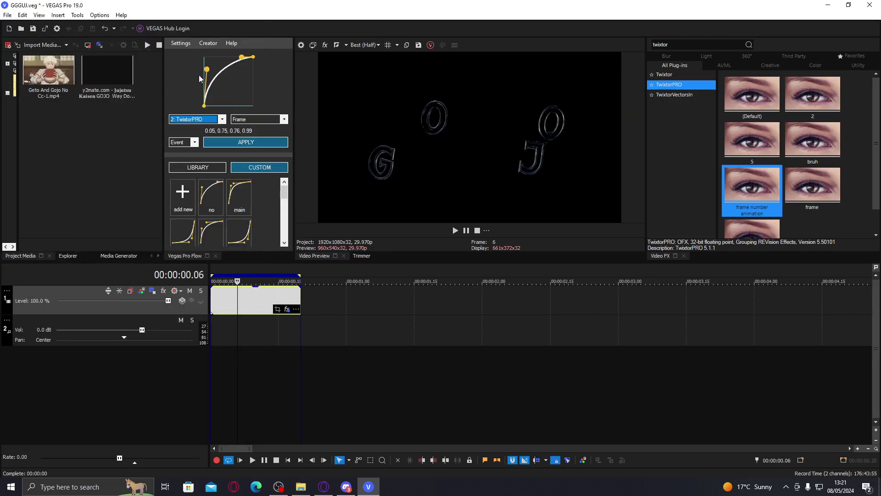
pyautogui.moveTo(207, 70); pyautogui.dragTo(204, 83)
pyautogui.moveTo(242, 57); pyautogui.dragTo(224, 57)
pyautogui.click(228, 143)
# Loop-play the retimed title, stop on frame 11, and search Video FX for 'bcc trit'.
pyautogui.doubleClick(269, 298)
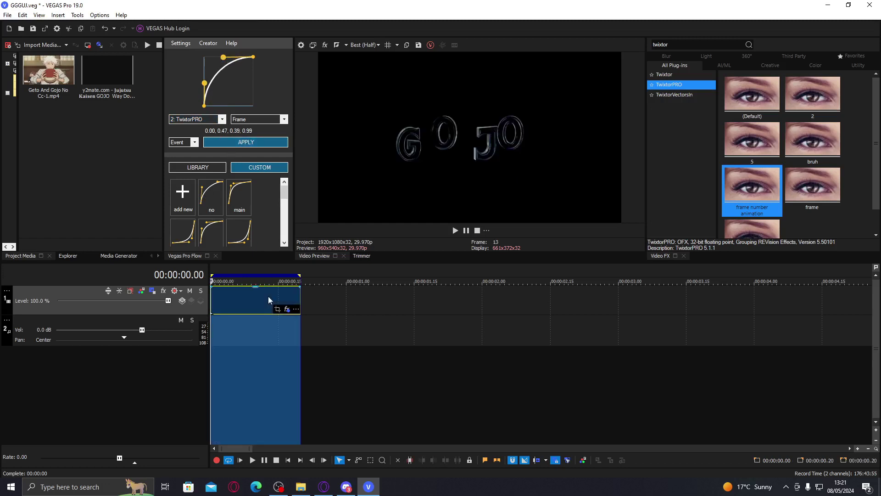
pyautogui.press('space')
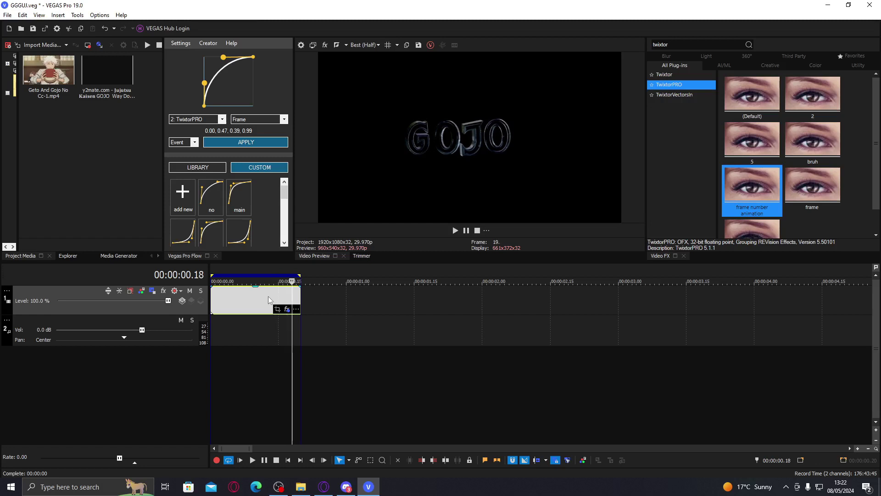
pyautogui.press('space')
pyautogui.press('space')
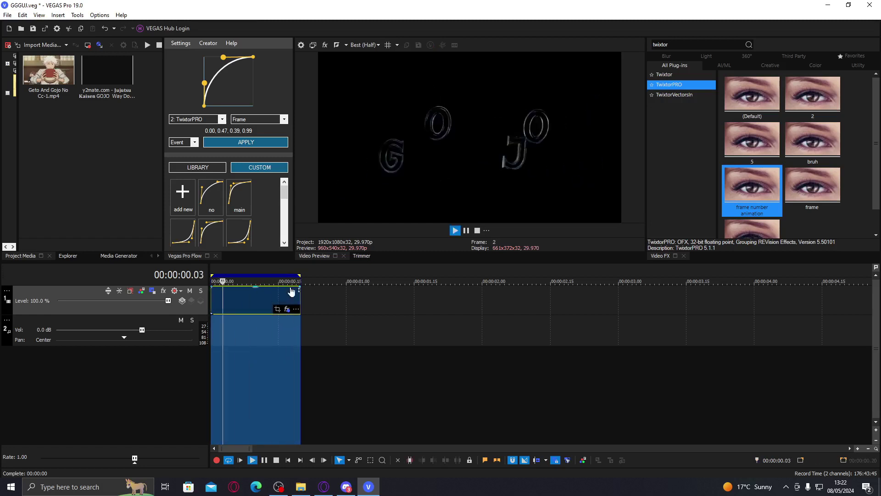
pyautogui.click(262, 299)
pyautogui.press('space')
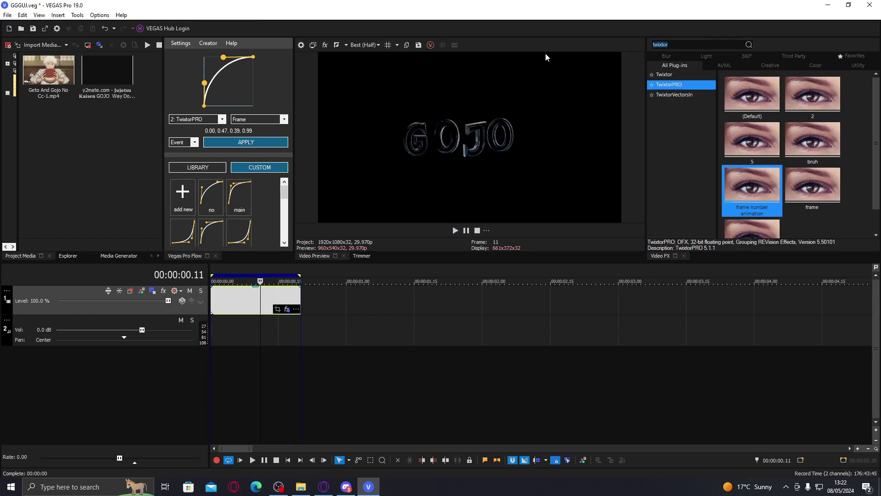
pyautogui.write('bcc trit')
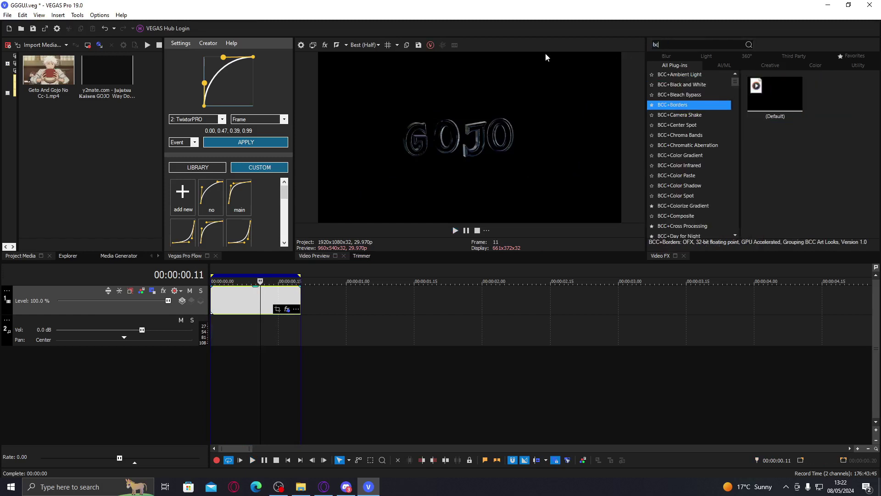
# Add the BCC Tritone Default preset with Midpoint 85 and Mix with Original 38.78.
pyautogui.doubleClick(761, 95)
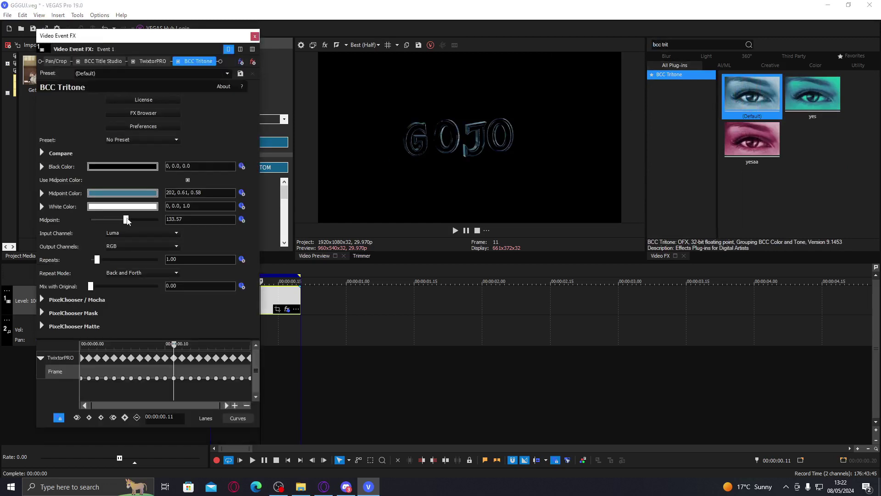
pyautogui.moveTo(124, 219)
pyautogui.mouseDown()
pyautogui.moveTo(132, 220)
pyautogui.moveTo(113, 220)
pyautogui.mouseUp()
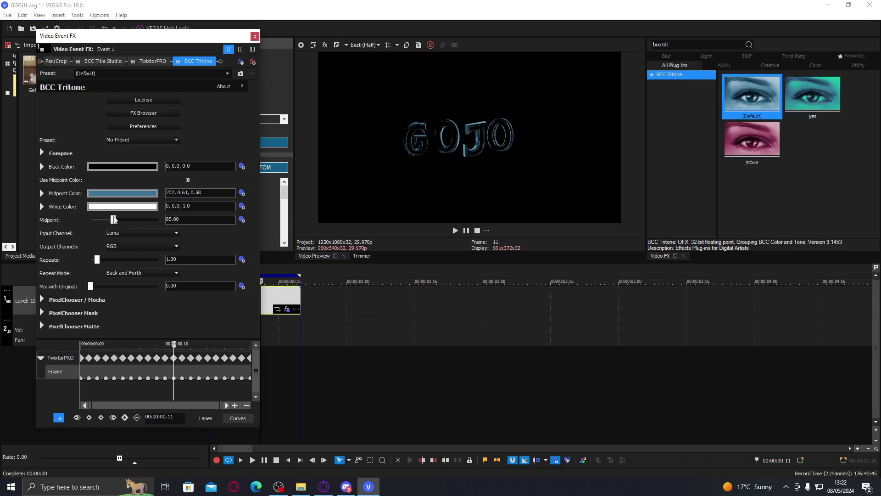
pyautogui.click(115, 286)
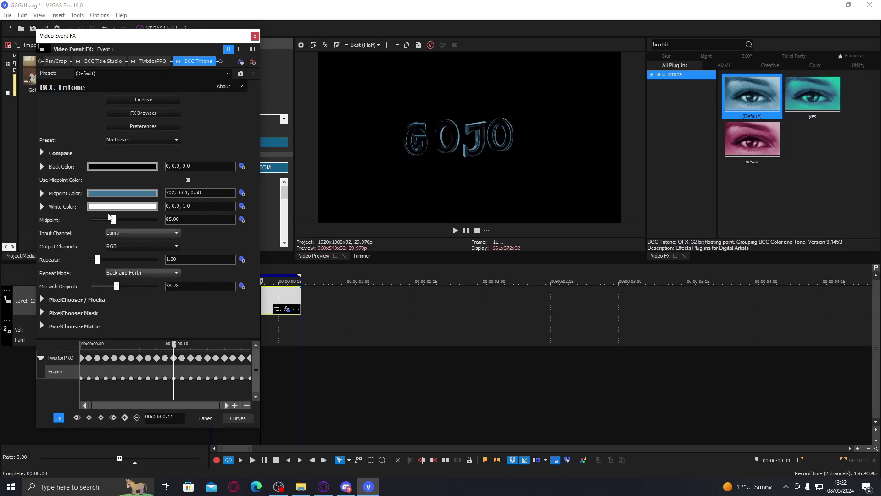
# Reset Tritone's white to pure white and black to pure black, then search 'ignite super'.
pyautogui.click(121, 207)
pyautogui.click(117, 237)
pyautogui.moveTo(117, 237)
pyautogui.mouseDown()
pyautogui.moveTo(105, 264)
pyautogui.moveTo(1, 198)
pyautogui.mouseUp()
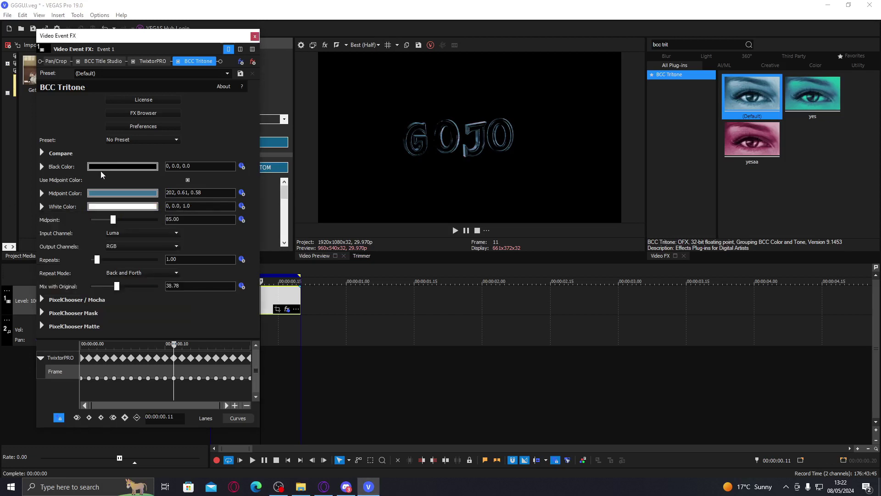
pyautogui.click(123, 167)
pyautogui.click(91, 213)
pyautogui.moveTo(91, 214)
pyautogui.mouseDown()
pyautogui.moveTo(82, 188)
pyautogui.moveTo(138, 191)
pyautogui.moveTo(17, 327)
pyautogui.mouseUp()
pyautogui.click(70, 105)
pyautogui.click(255, 36)
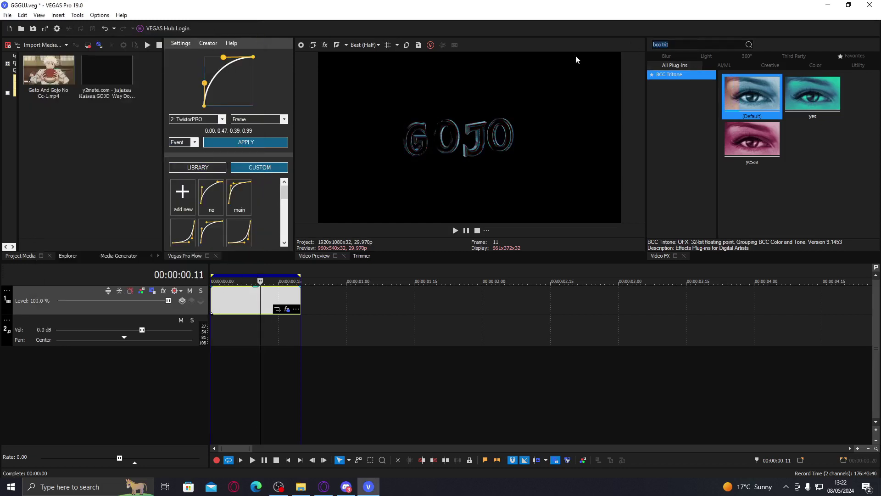
pyautogui.write('ig')
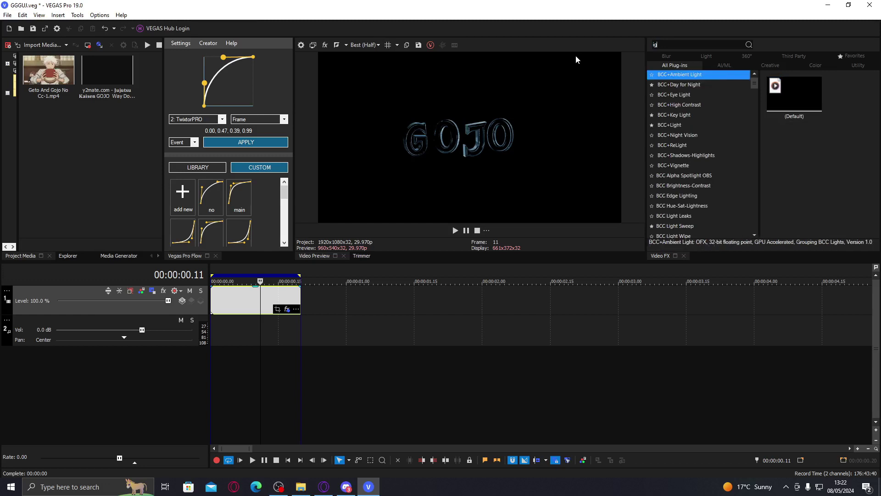
pyautogui.write('nite super')
# Apply the Ignite Super Glow 'set' preset to the GOJO event and lower Threshold to 22.45.
pyautogui.moveTo(812, 94); pyautogui.dragTo(373, 185)
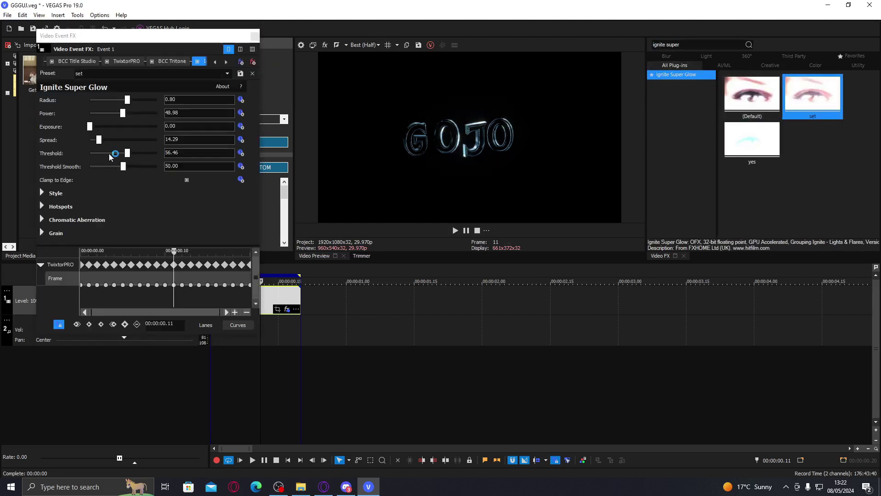
pyautogui.click(516, 116)
pyautogui.click(110, 154)
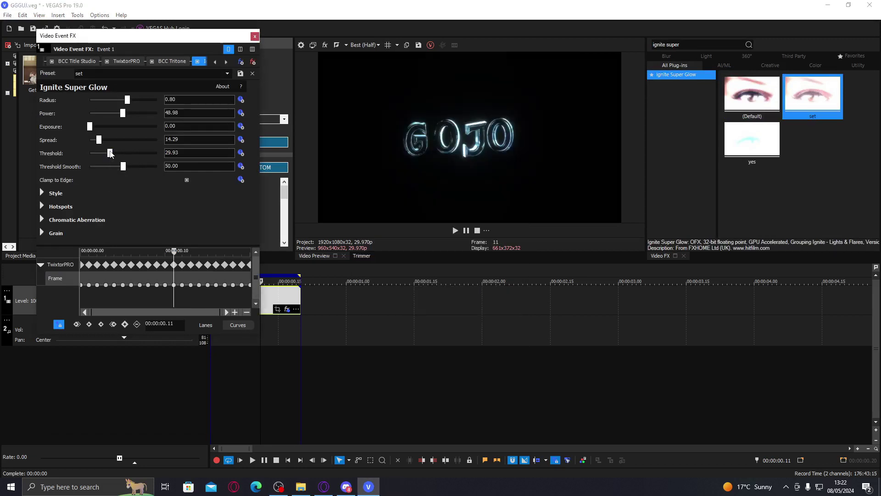
pyautogui.moveTo(111, 154); pyautogui.dragTo(109, 154)
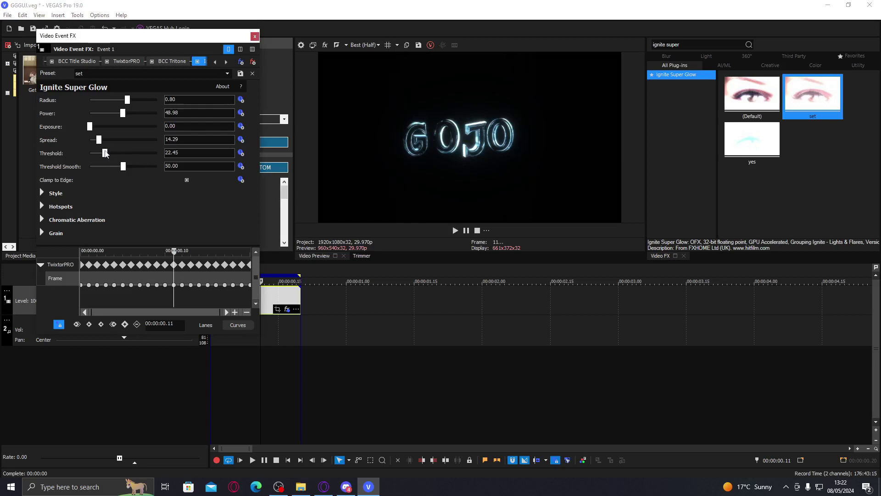
# Expand the glow Style settings and try a fully saturated red tint at full amount.
pyautogui.click(44, 192)
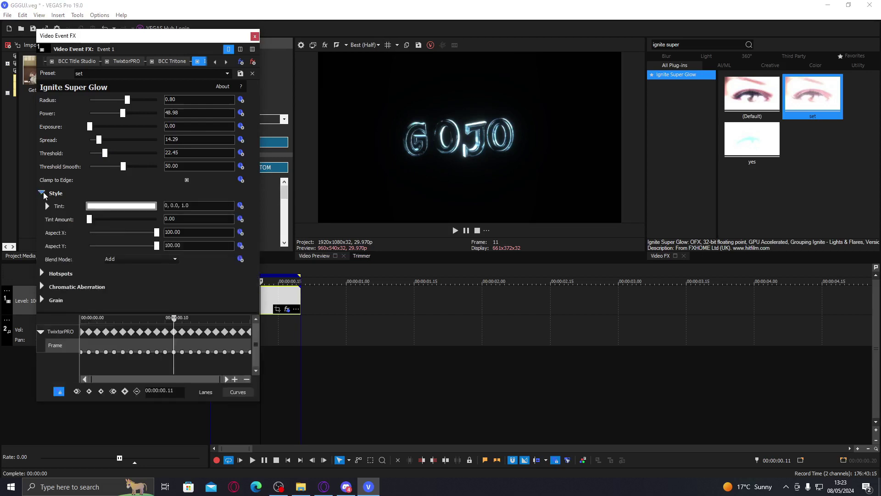
pyautogui.click(122, 206)
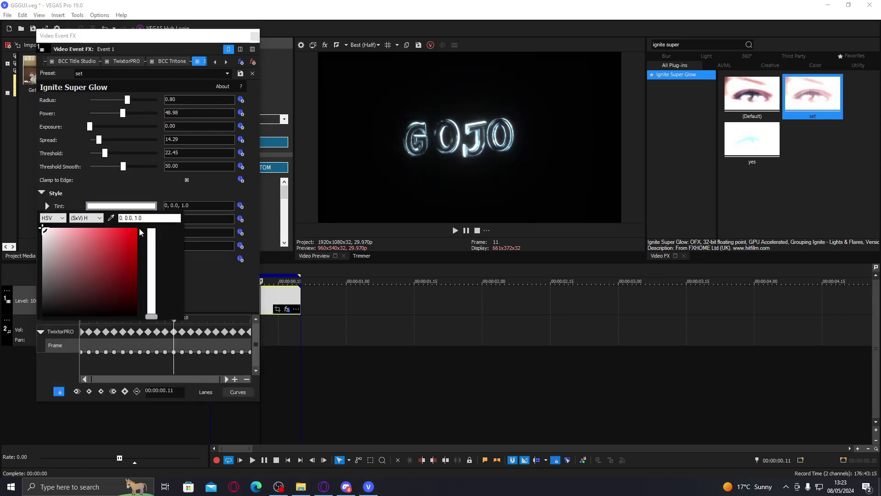
pyautogui.click(120, 206)
pyautogui.moveTo(113, 220)
pyautogui.mouseDown()
pyautogui.moveTo(180, 227)
pyautogui.moveTo(110, 224)
pyautogui.mouseUp()
pyautogui.click(130, 206)
pyautogui.click(133, 242)
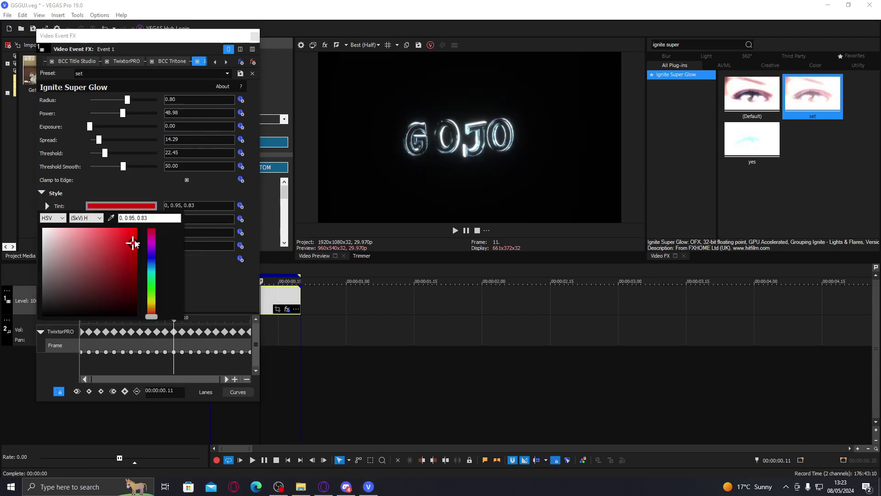
pyautogui.moveTo(136, 229); pyautogui.dragTo(145, 231)
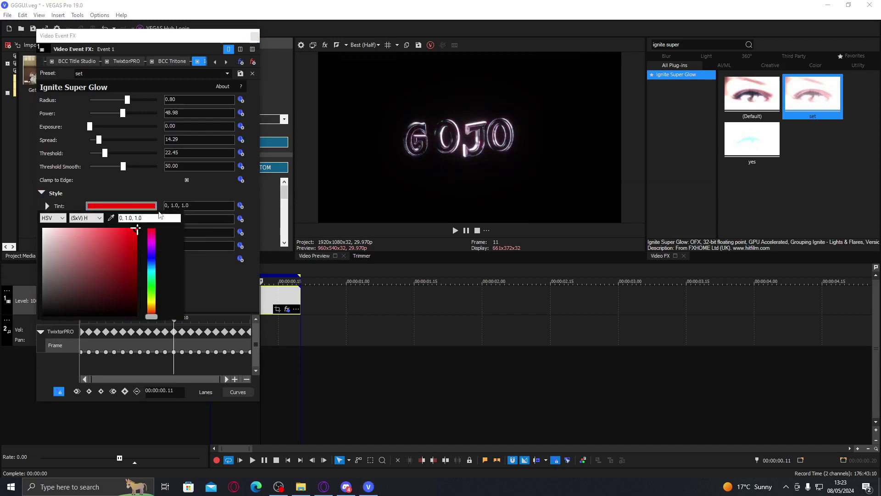
pyautogui.click(179, 194)
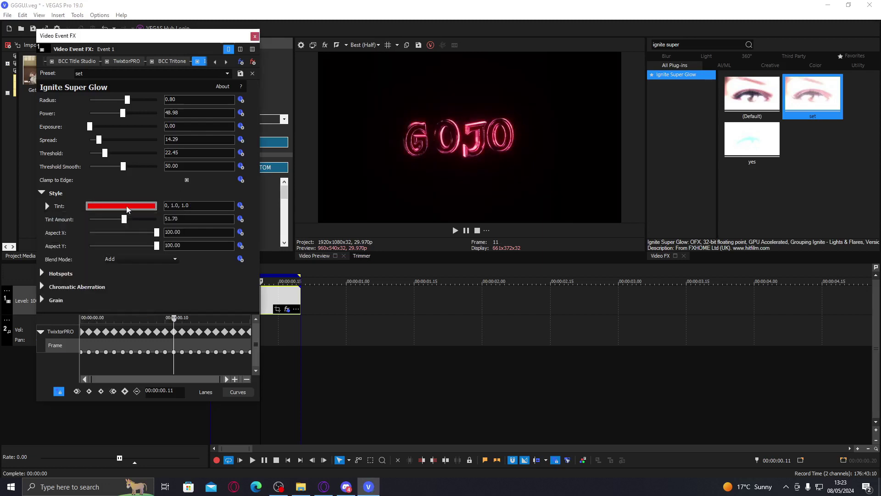
# Change the glow tint to cyan (172, 1.0, 1.0) with Tint Amount 12.24.
pyautogui.click(129, 207)
pyautogui.click(148, 276)
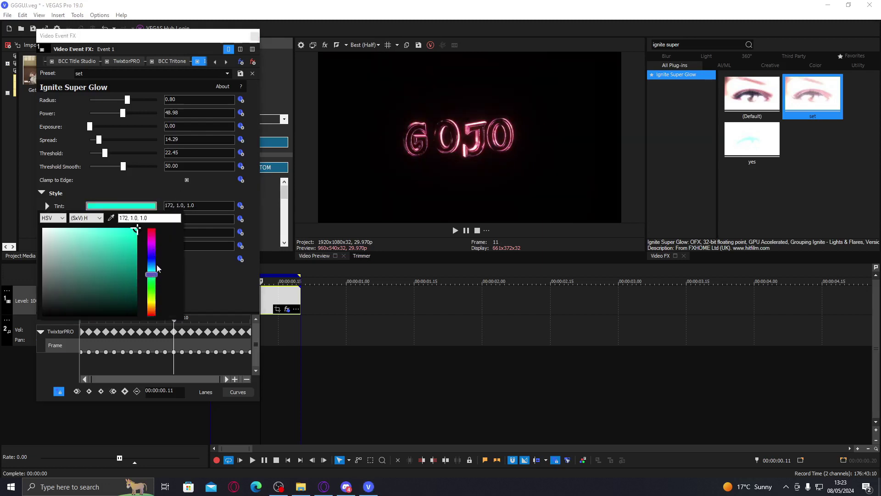
pyautogui.click(177, 211)
pyautogui.click(104, 219)
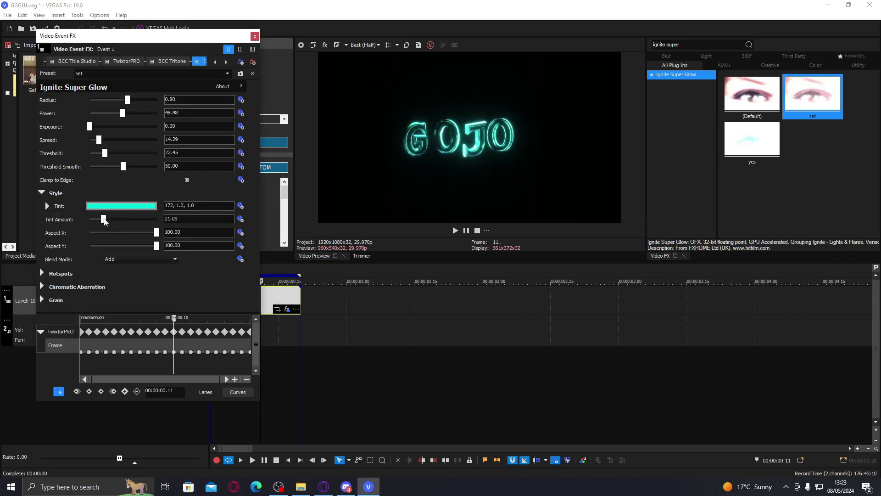
pyautogui.click(97, 220)
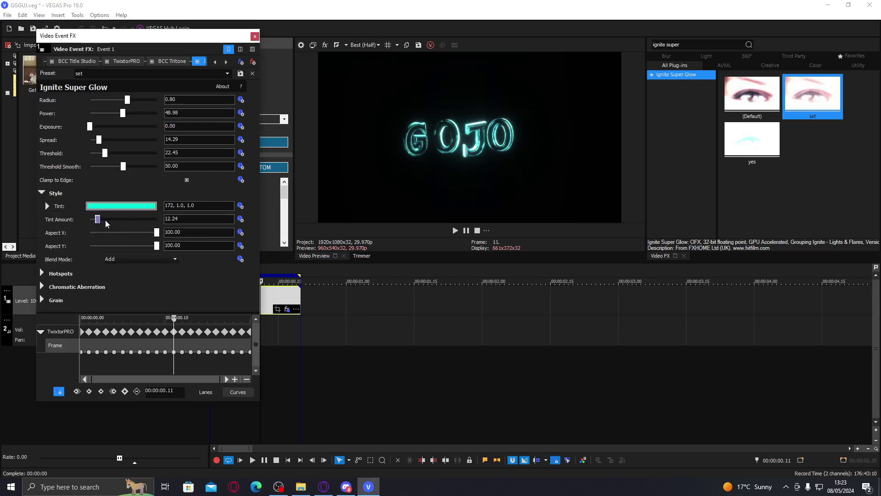
pyautogui.click(255, 37)
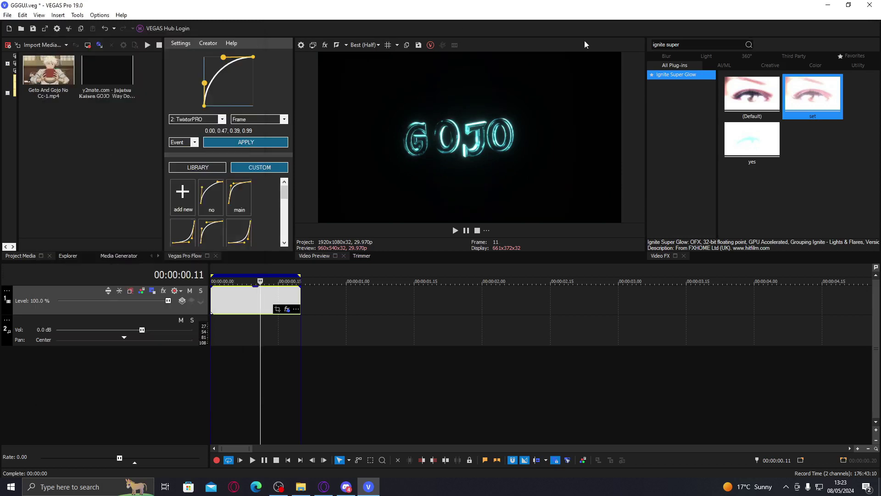
# Search 'rays' and apply the BCC+Rays Default preset to the GOJO clip.
pyautogui.click(692, 45)
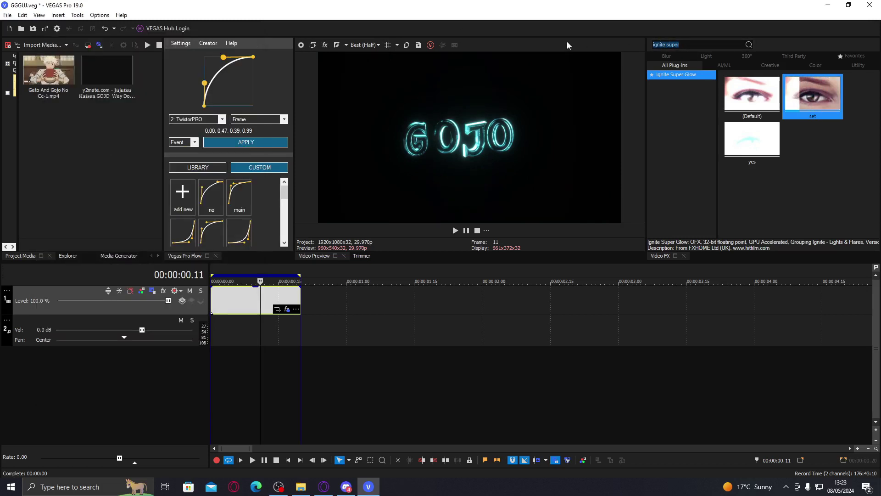
pyautogui.write('rays')
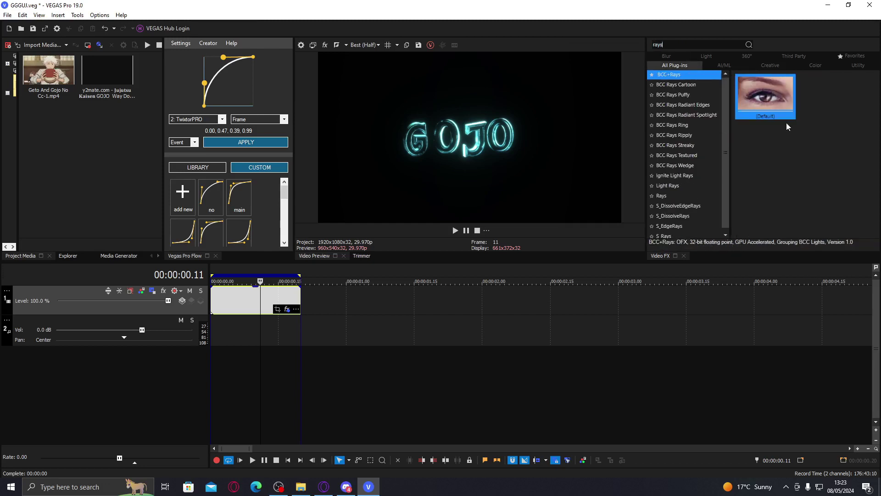
pyautogui.moveTo(765, 103); pyautogui.dragTo(398, 121)
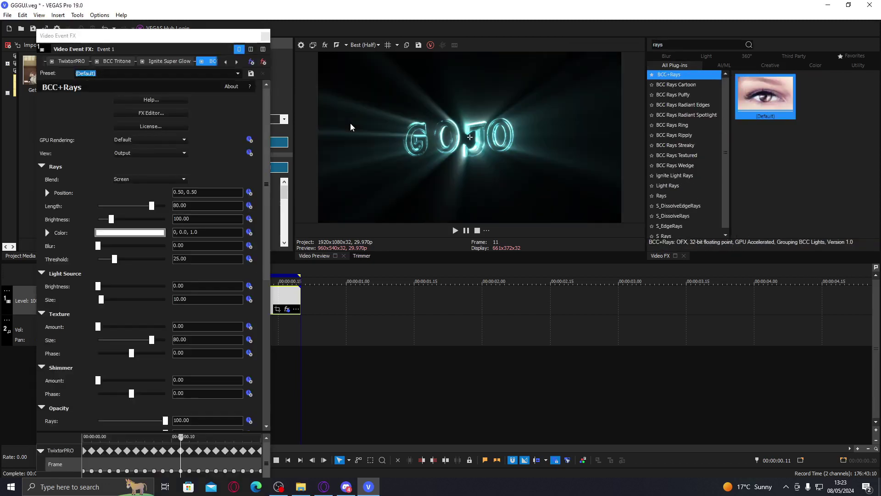
# Set the rays Length to 59.18 and raise Threshold to 71.43.
pyautogui.click(137, 207)
pyautogui.click(135, 259)
pyautogui.moveTo(135, 261); pyautogui.dragTo(147, 261)
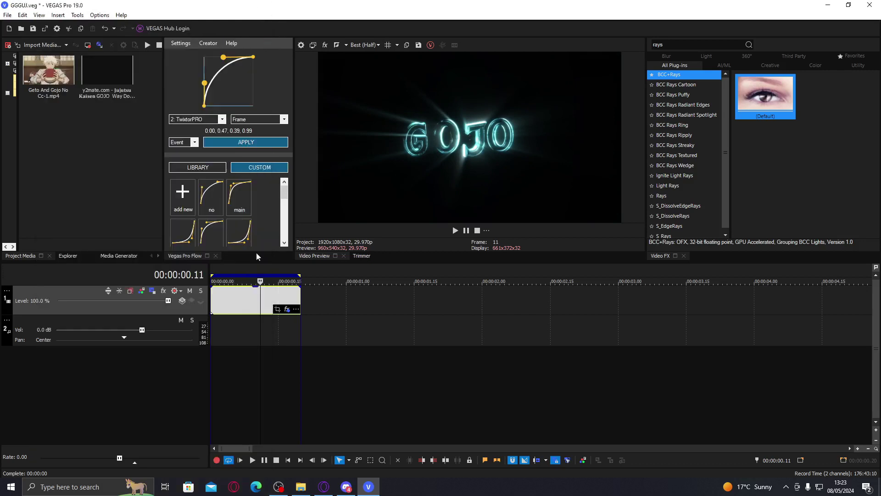
pyautogui.click(265, 36)
pyautogui.click(230, 295)
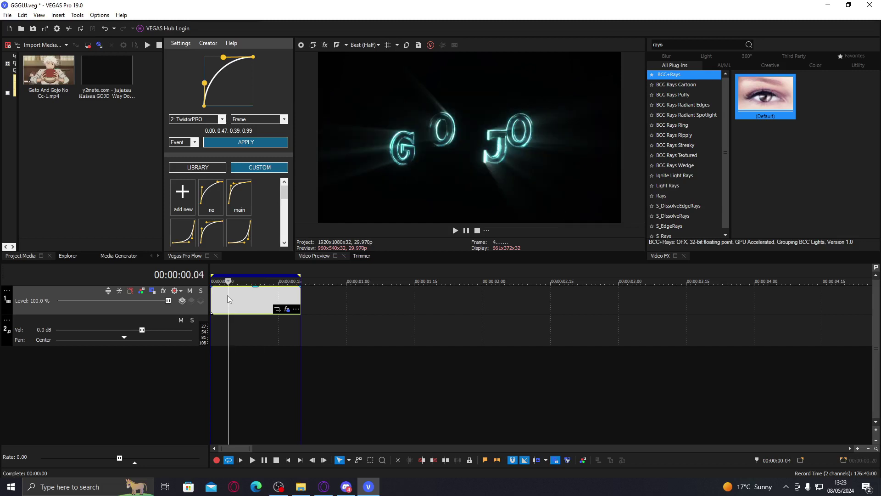
pyautogui.click(269, 294)
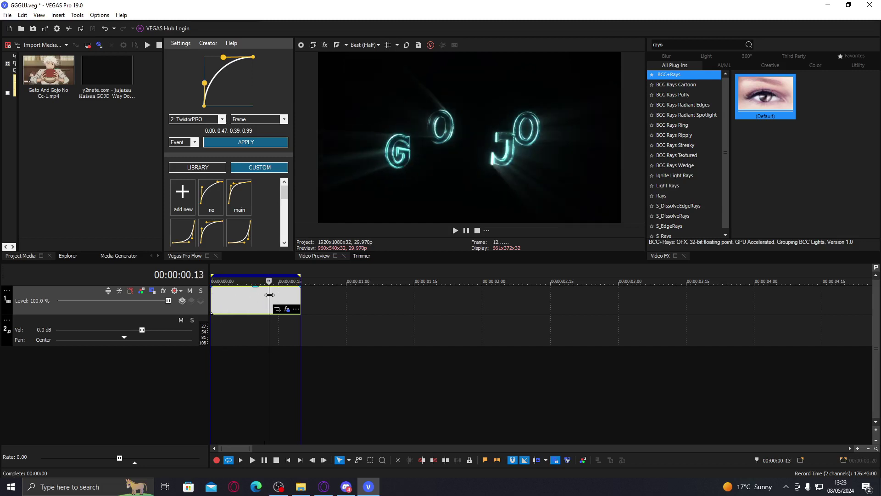
pyautogui.click(277, 293)
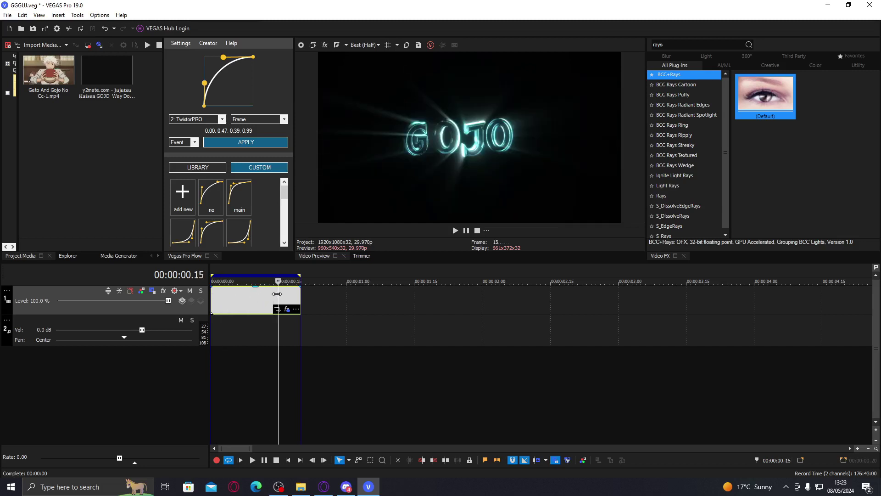